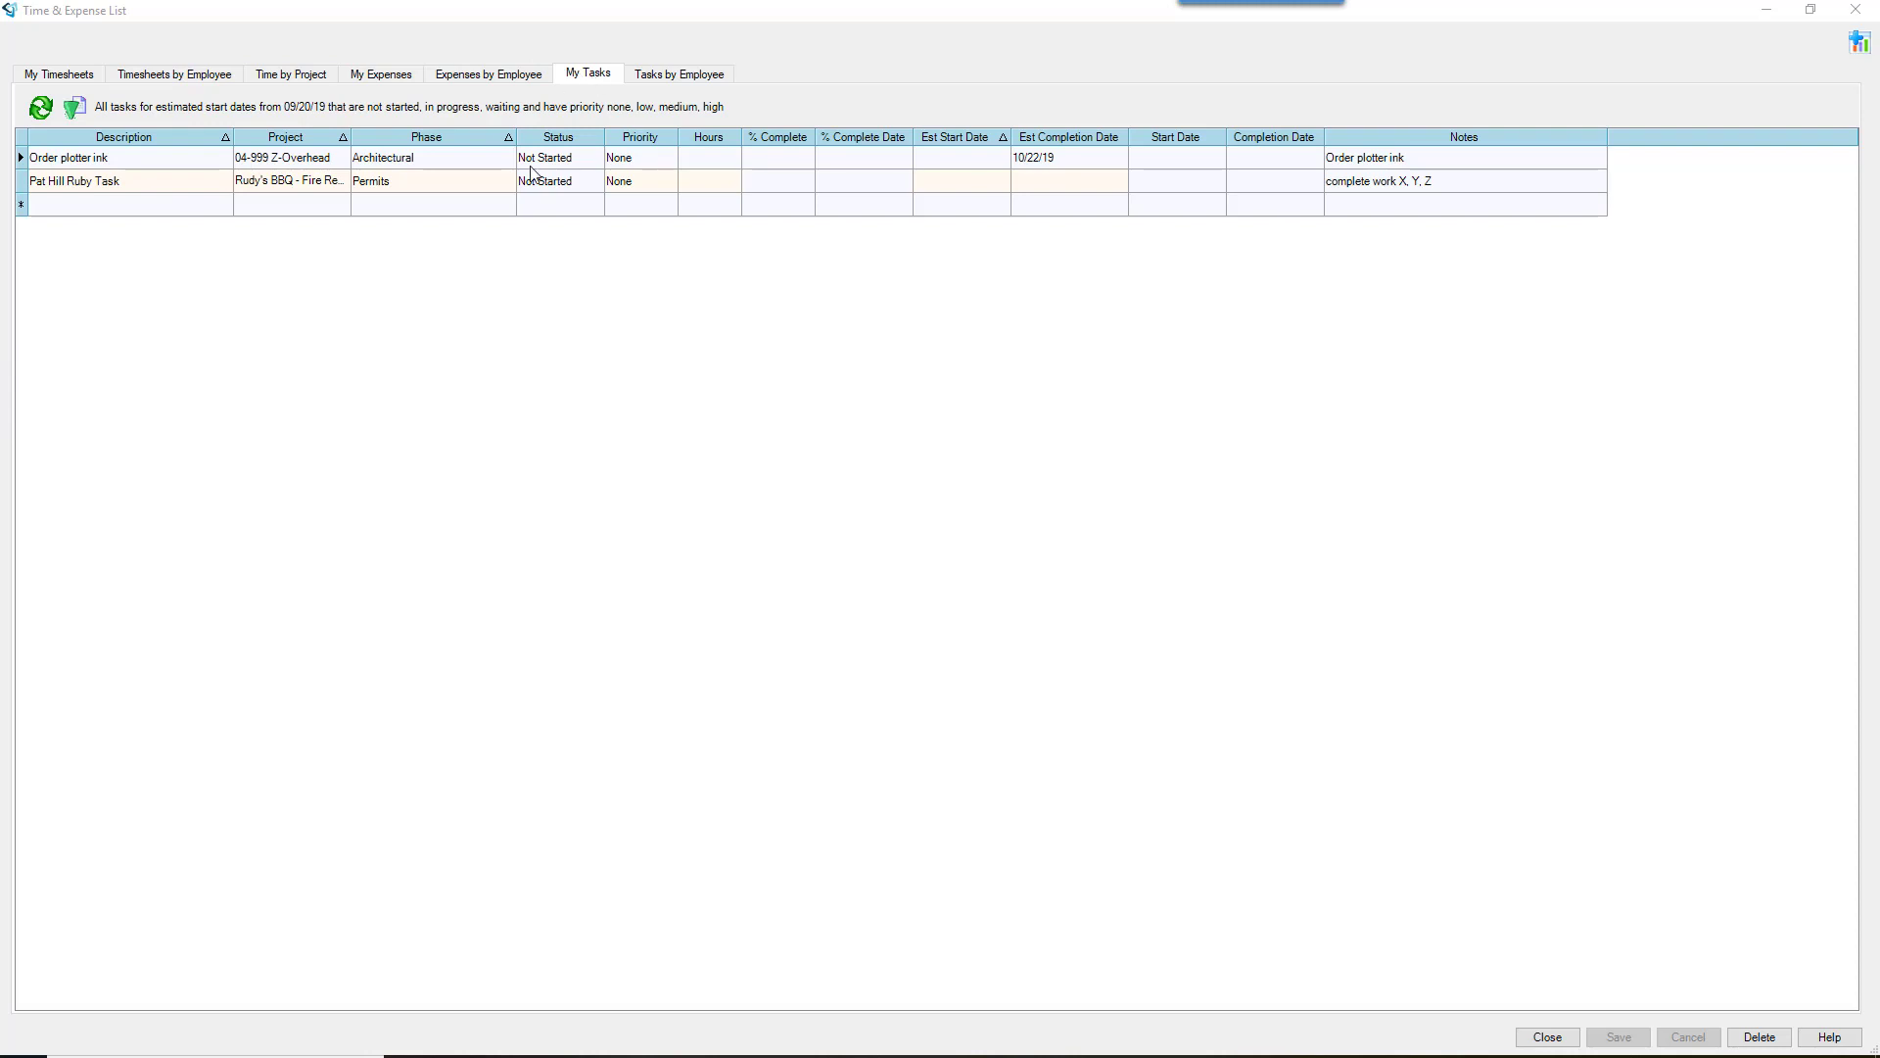
Step: Show the Tasks by Employee list with every employee's open tasks
click(709, 82)
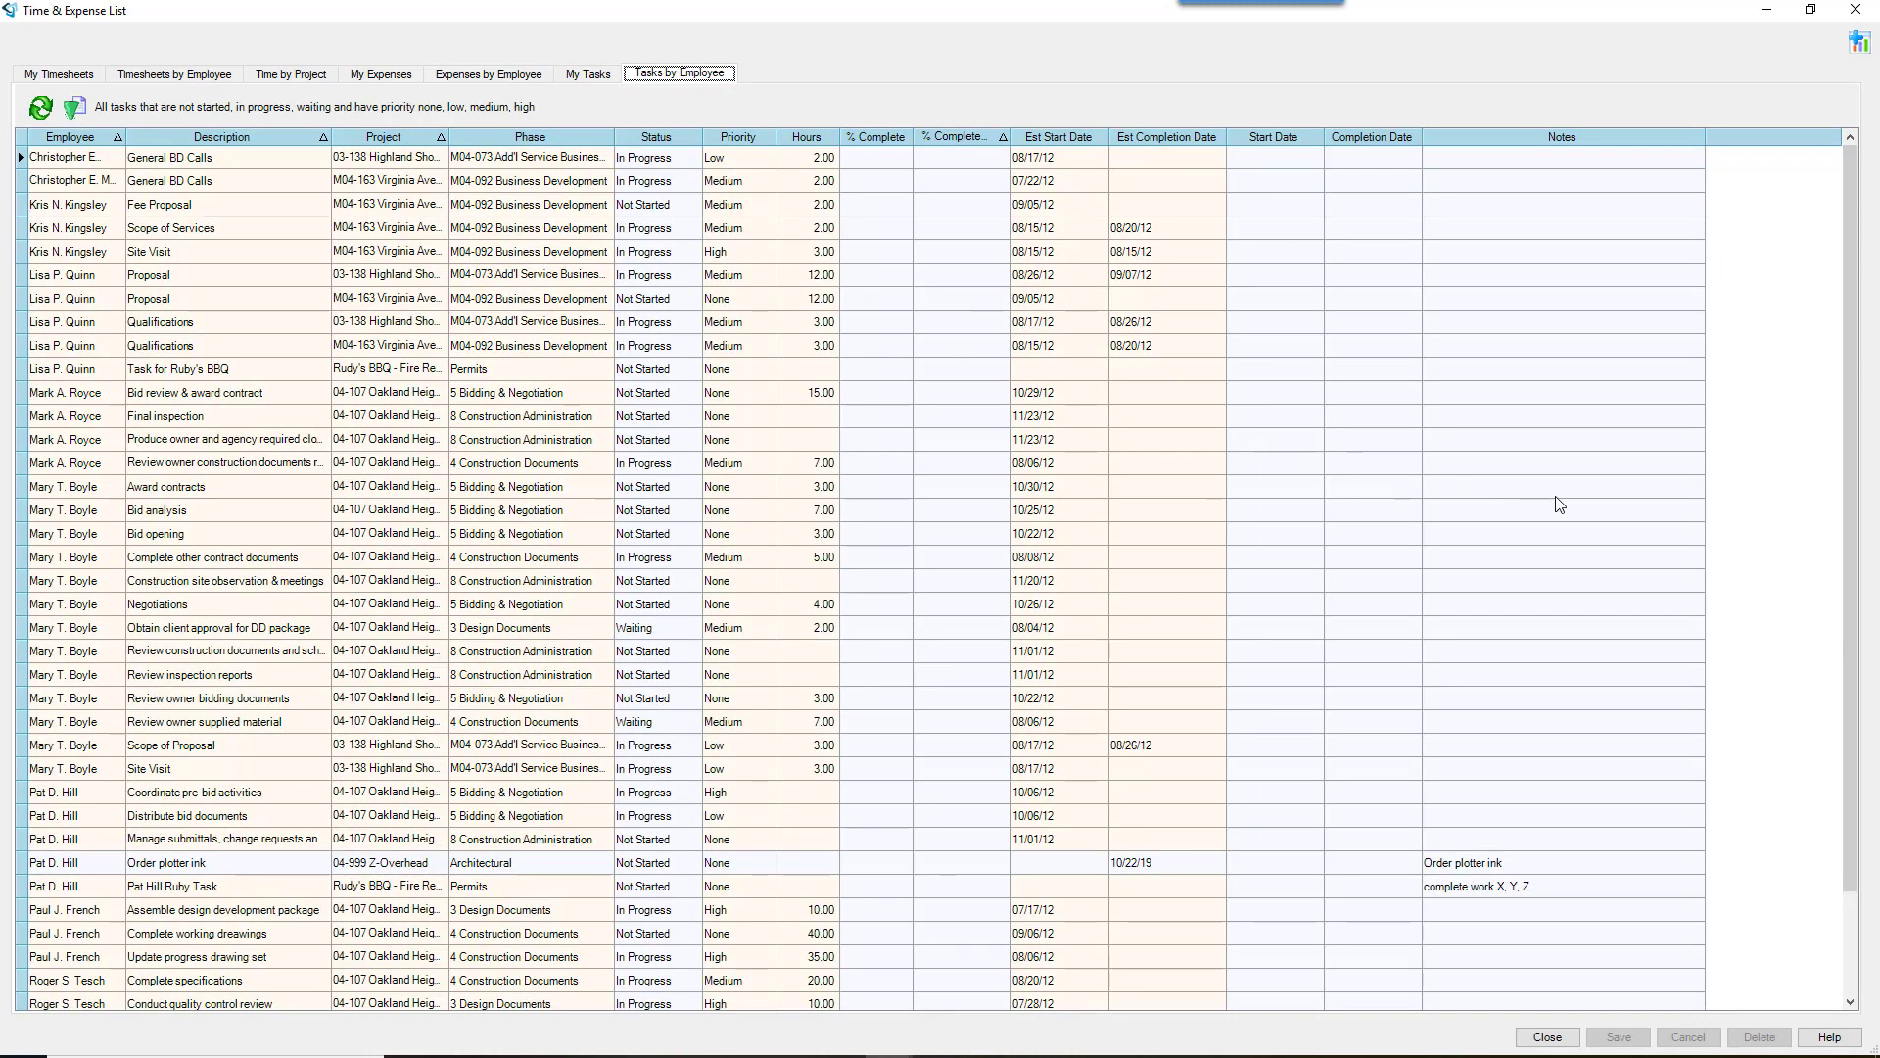
Step: Scroll through all employees' tasks, then open the Change View filter settings
scroll(1562, 505, down, 2)
scroll(1562, 504, up, 2)
scroll(295, 582, down, 1)
scroll(296, 582, down, 1)
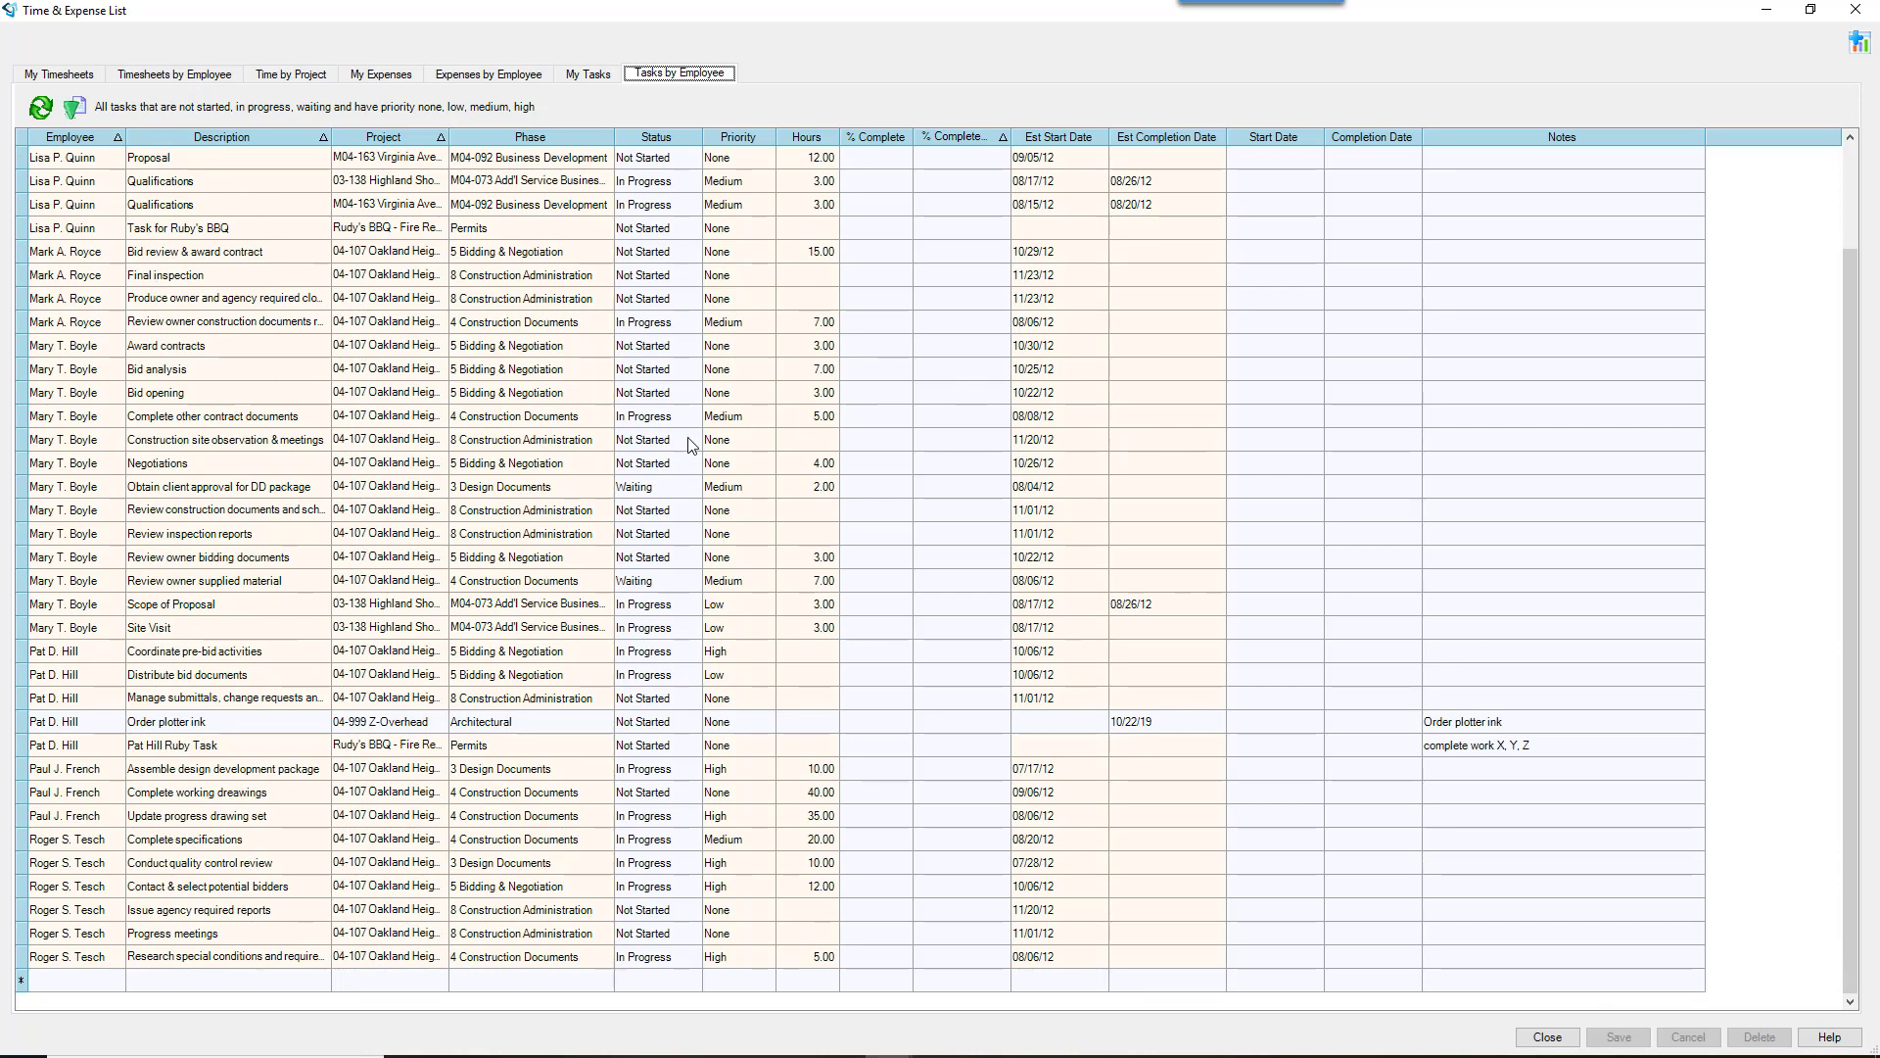
scroll(524, 485, up, 2)
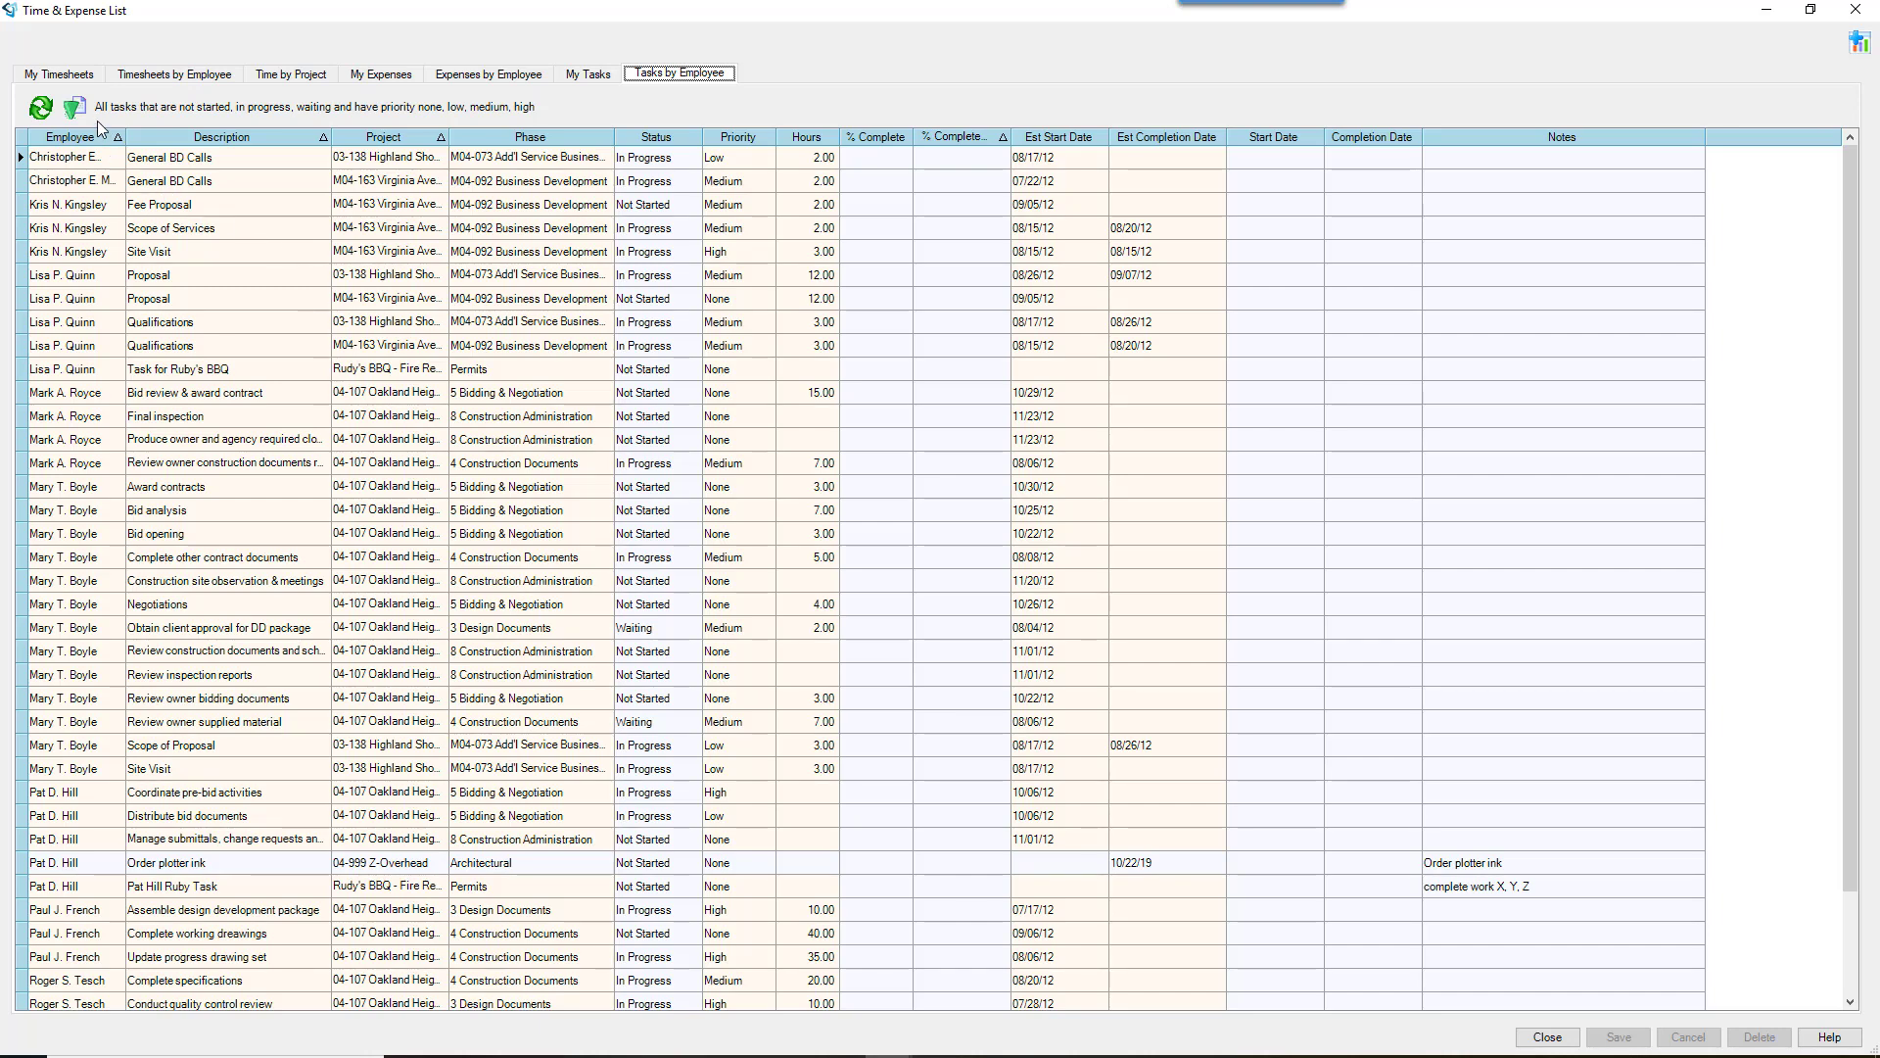
click(73, 106)
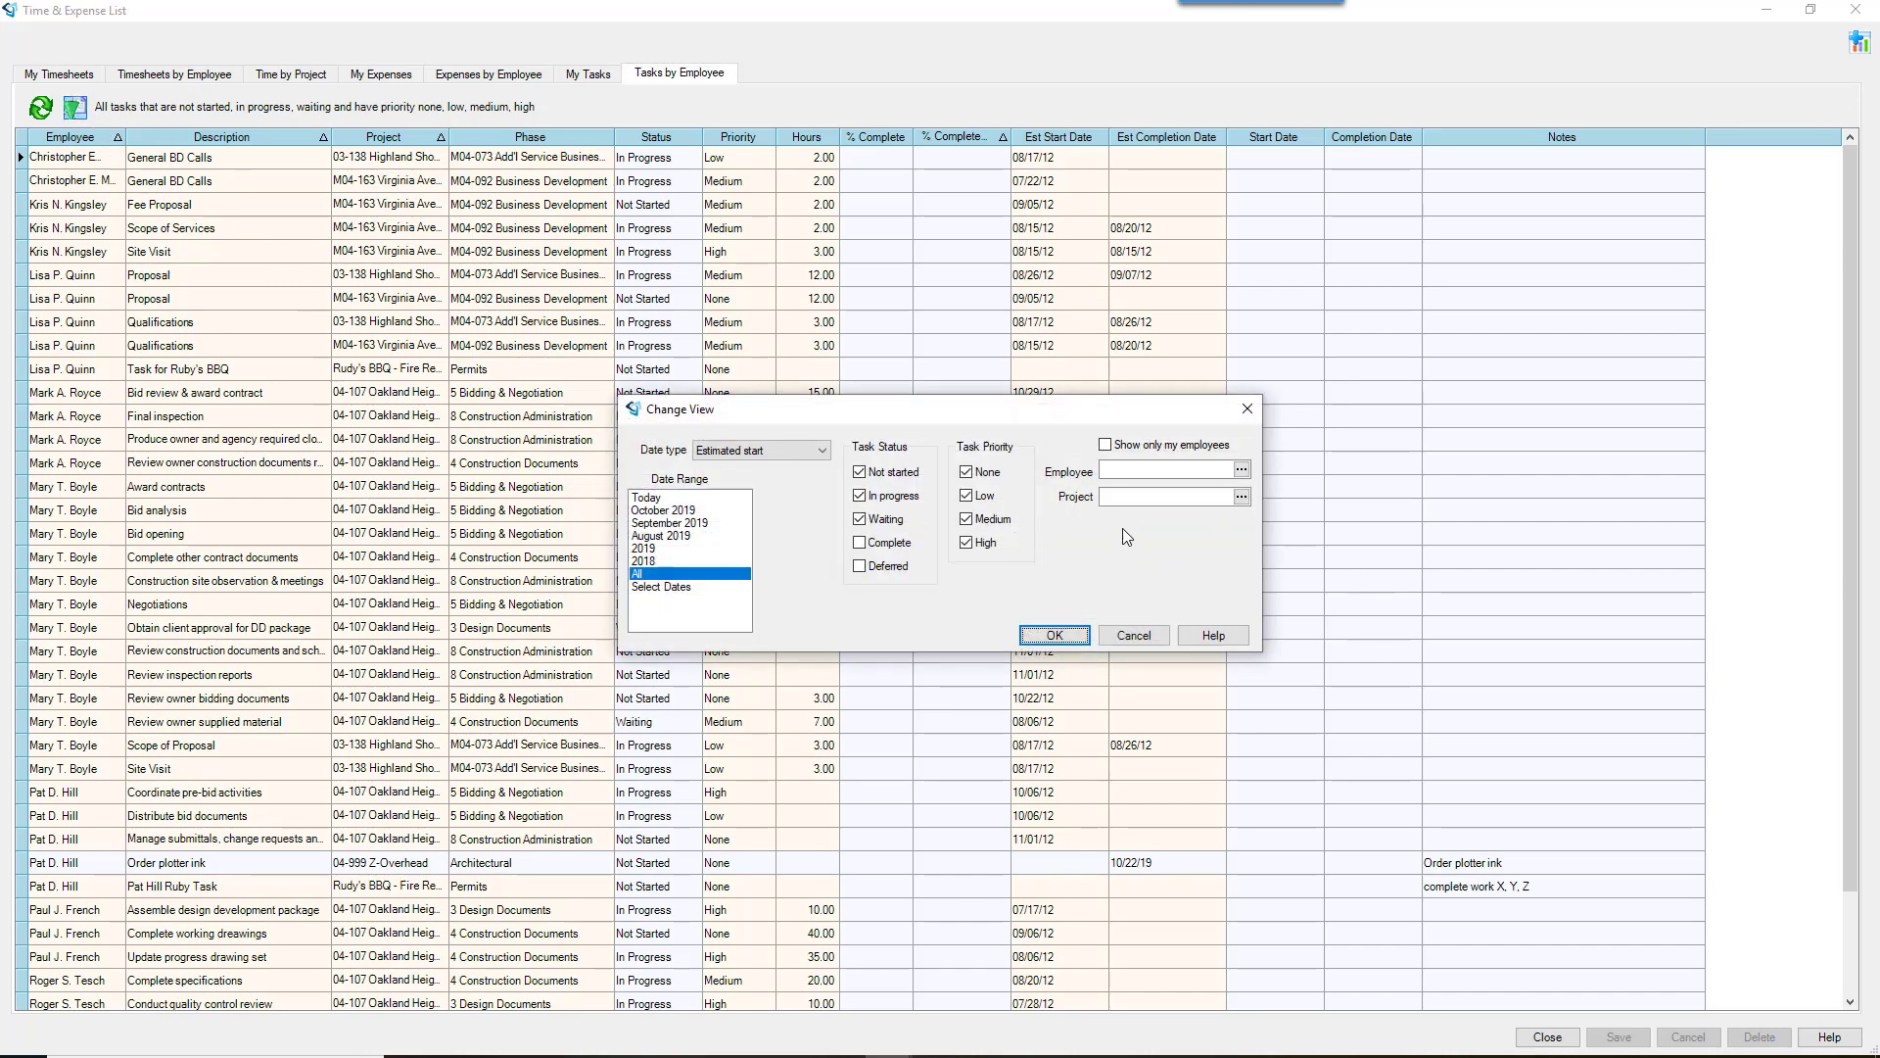
Step: Try the Show only my employees filter, keep Estimated start, cancel, and return to My Tasks
click(1106, 445)
click(1106, 445)
click(779, 453)
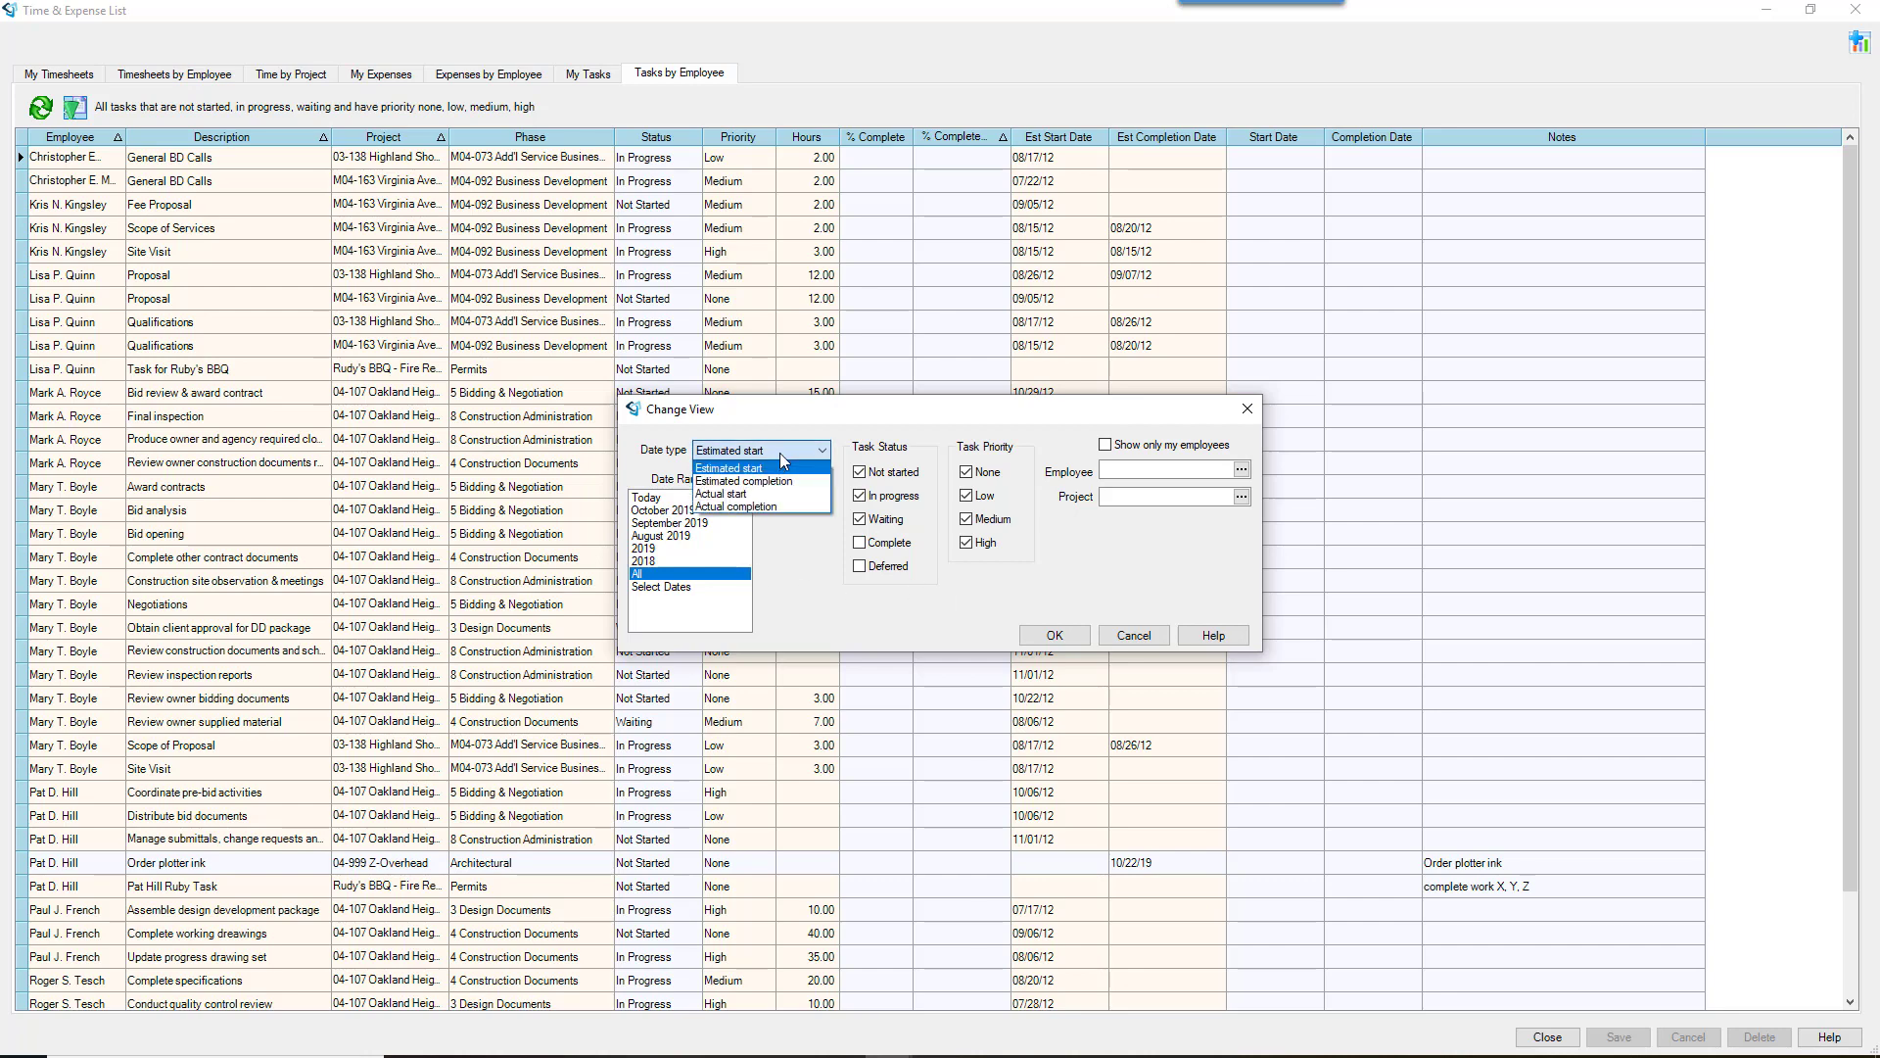
click(1200, 554)
click(1134, 637)
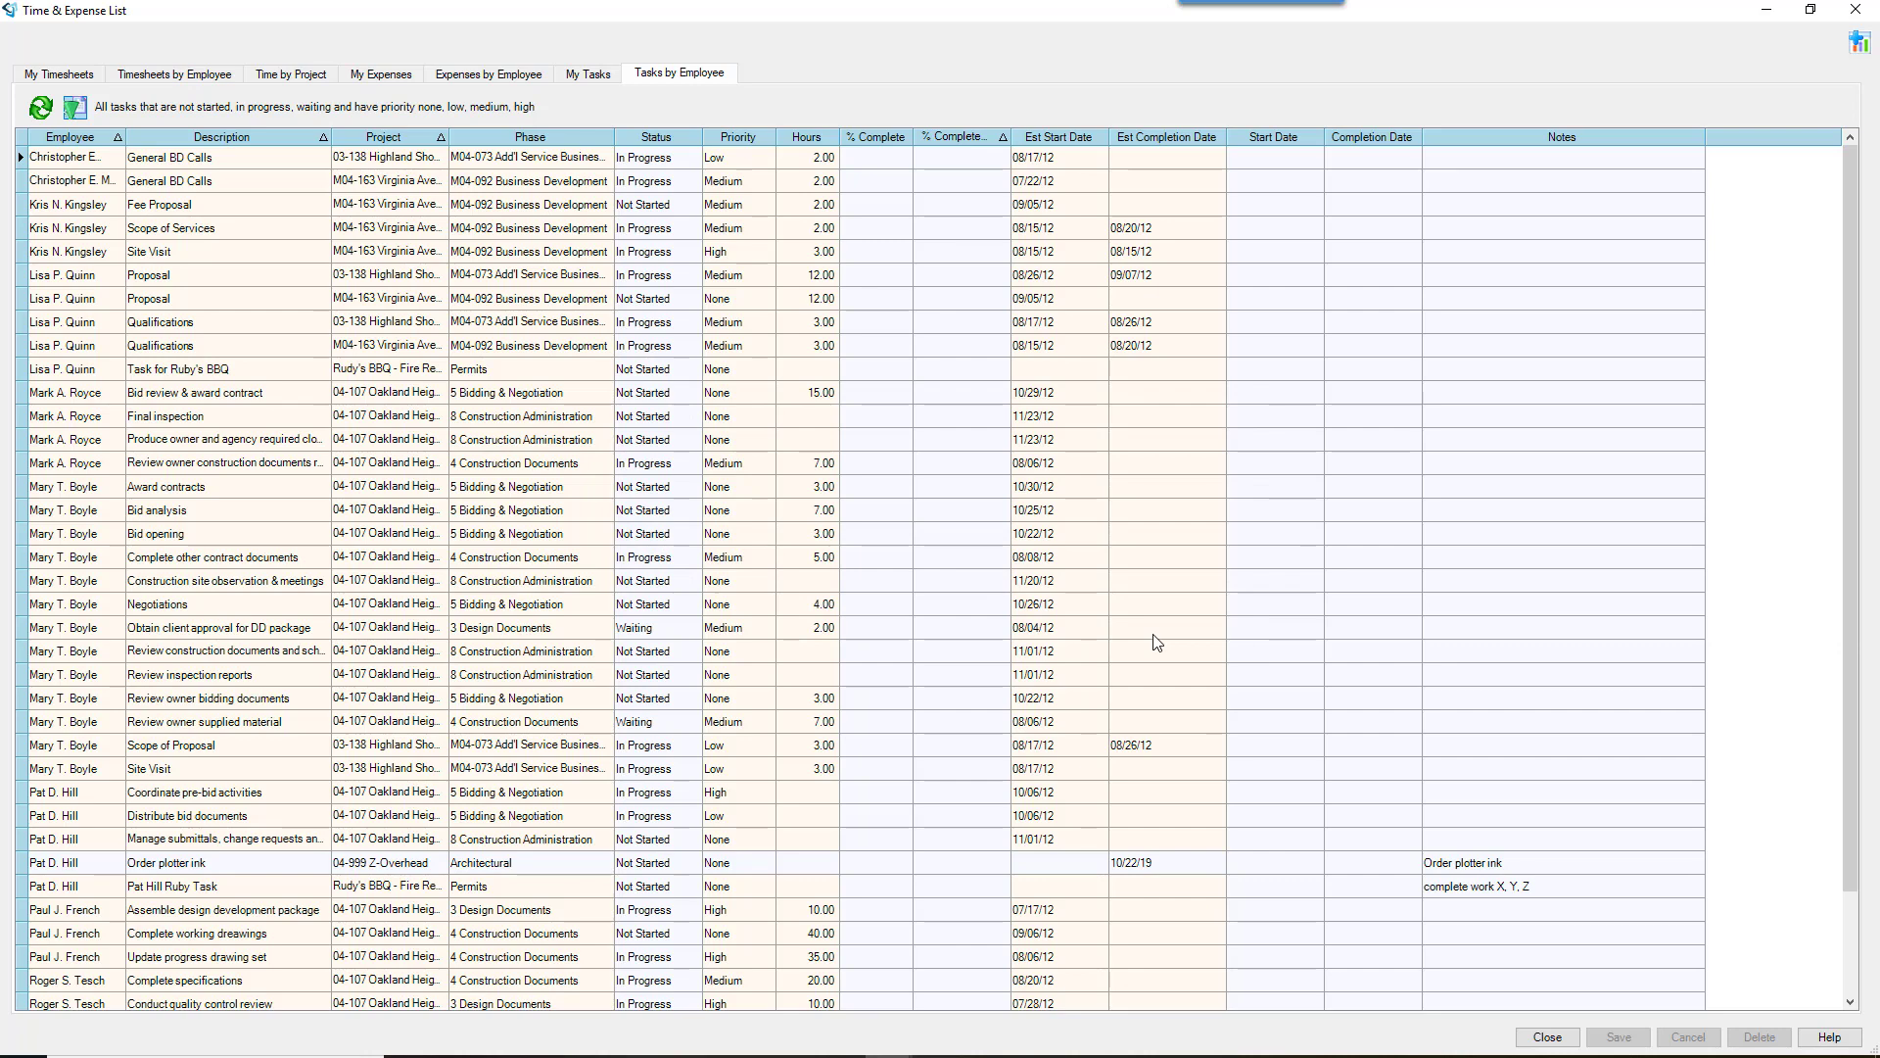
click(596, 76)
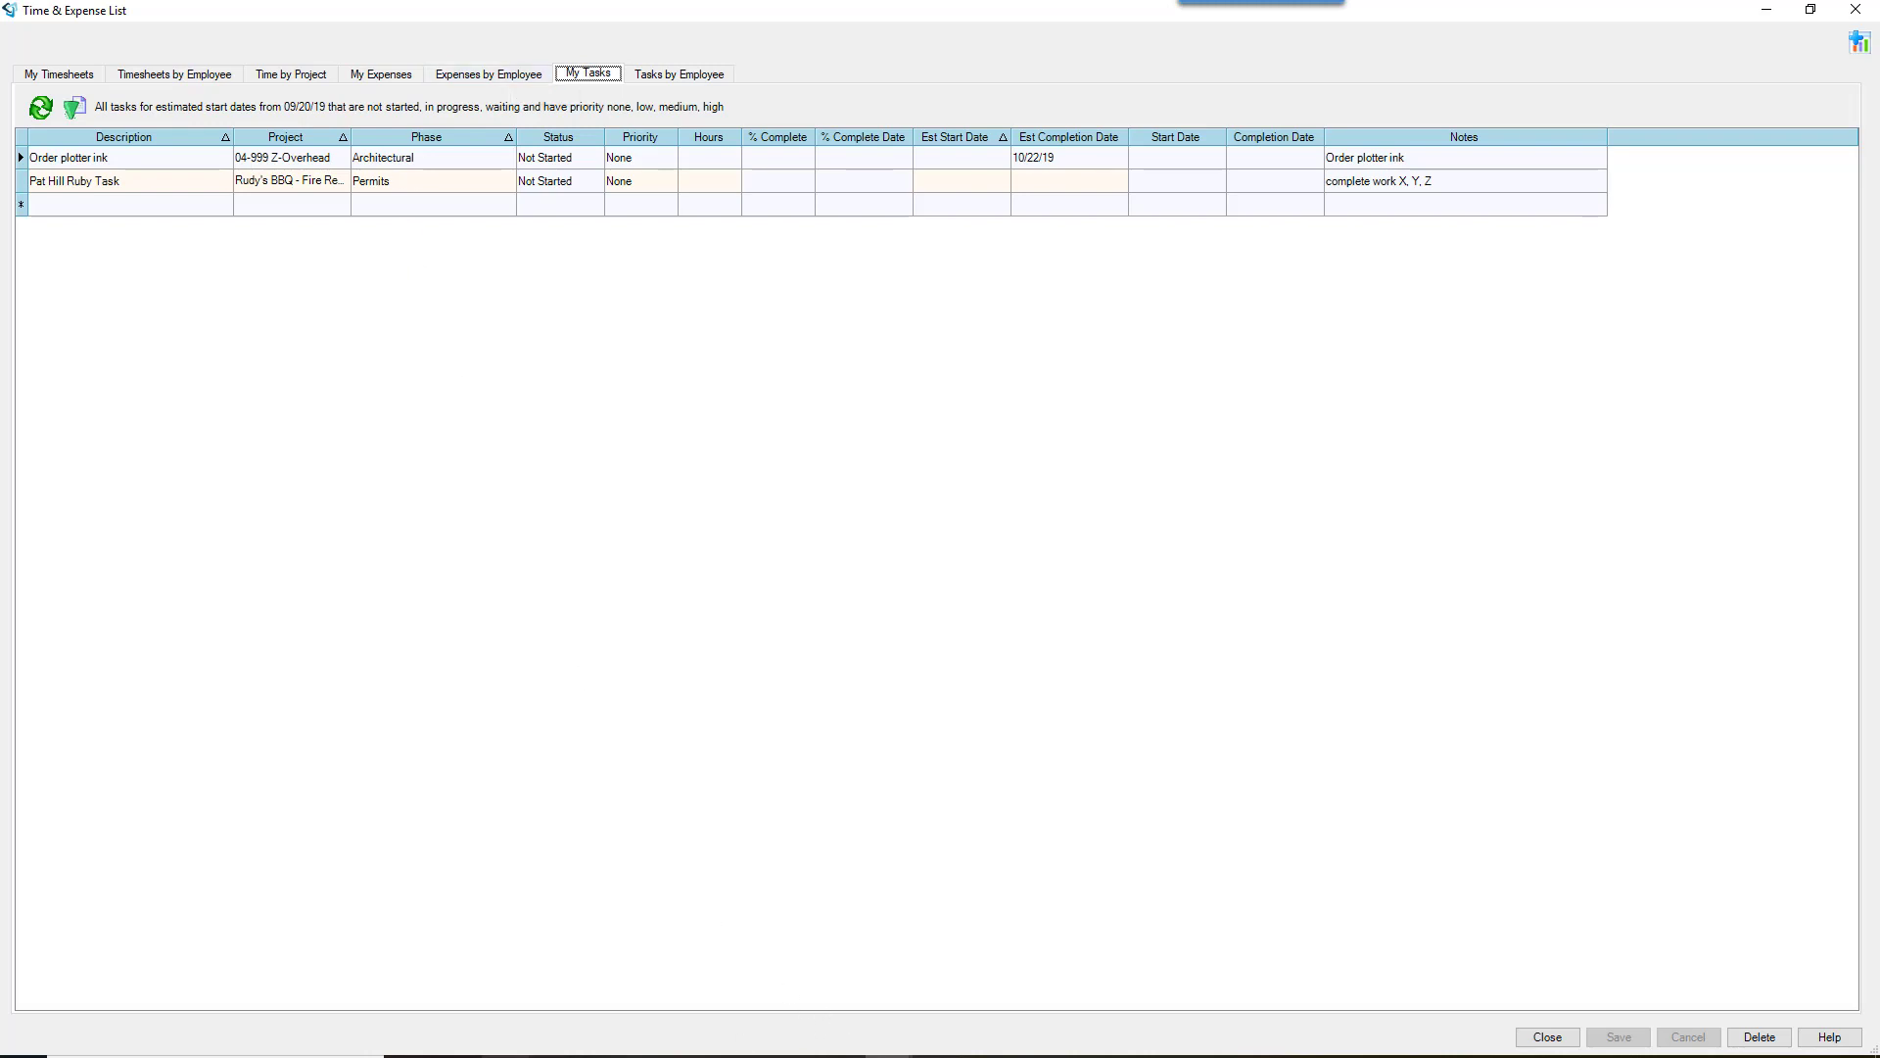
click(463, 1056)
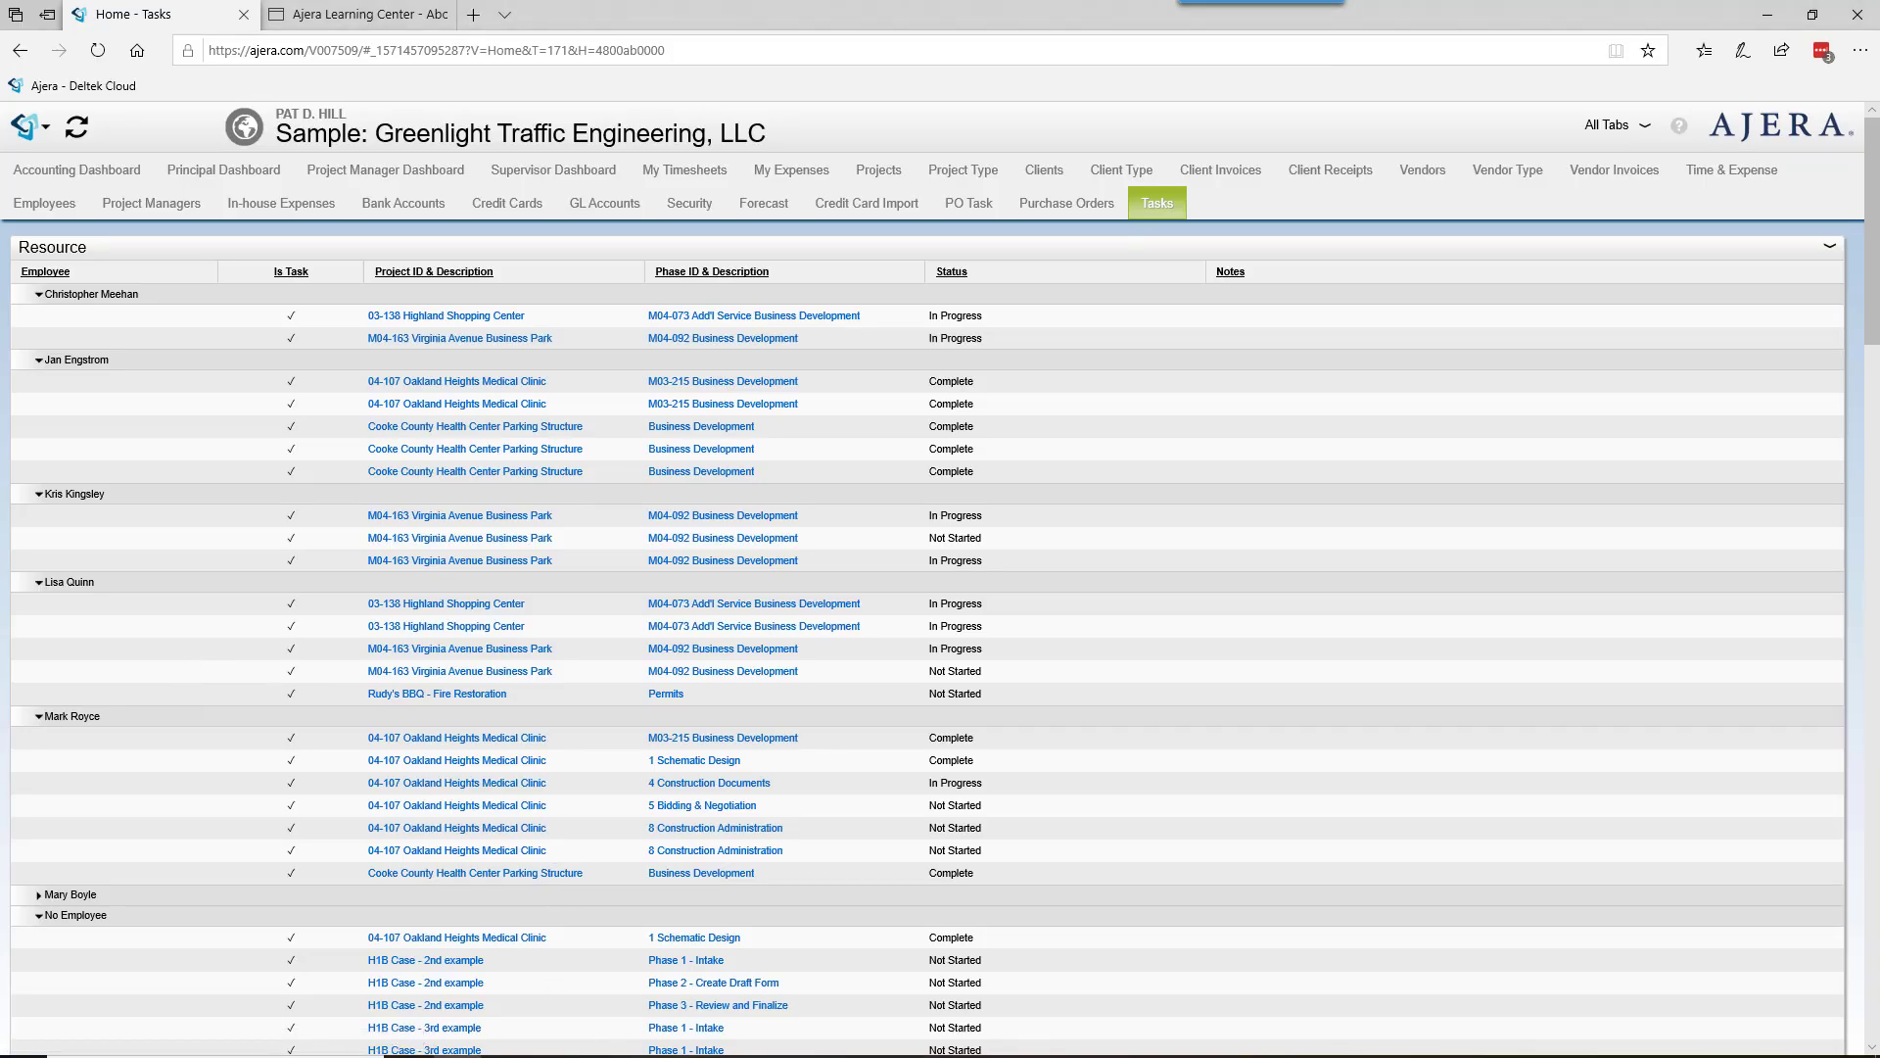
Step: Bring the Project Command Center window showing the H1B Case - 3rd example budget forward
mouse_move(889, 1055)
click(999, 989)
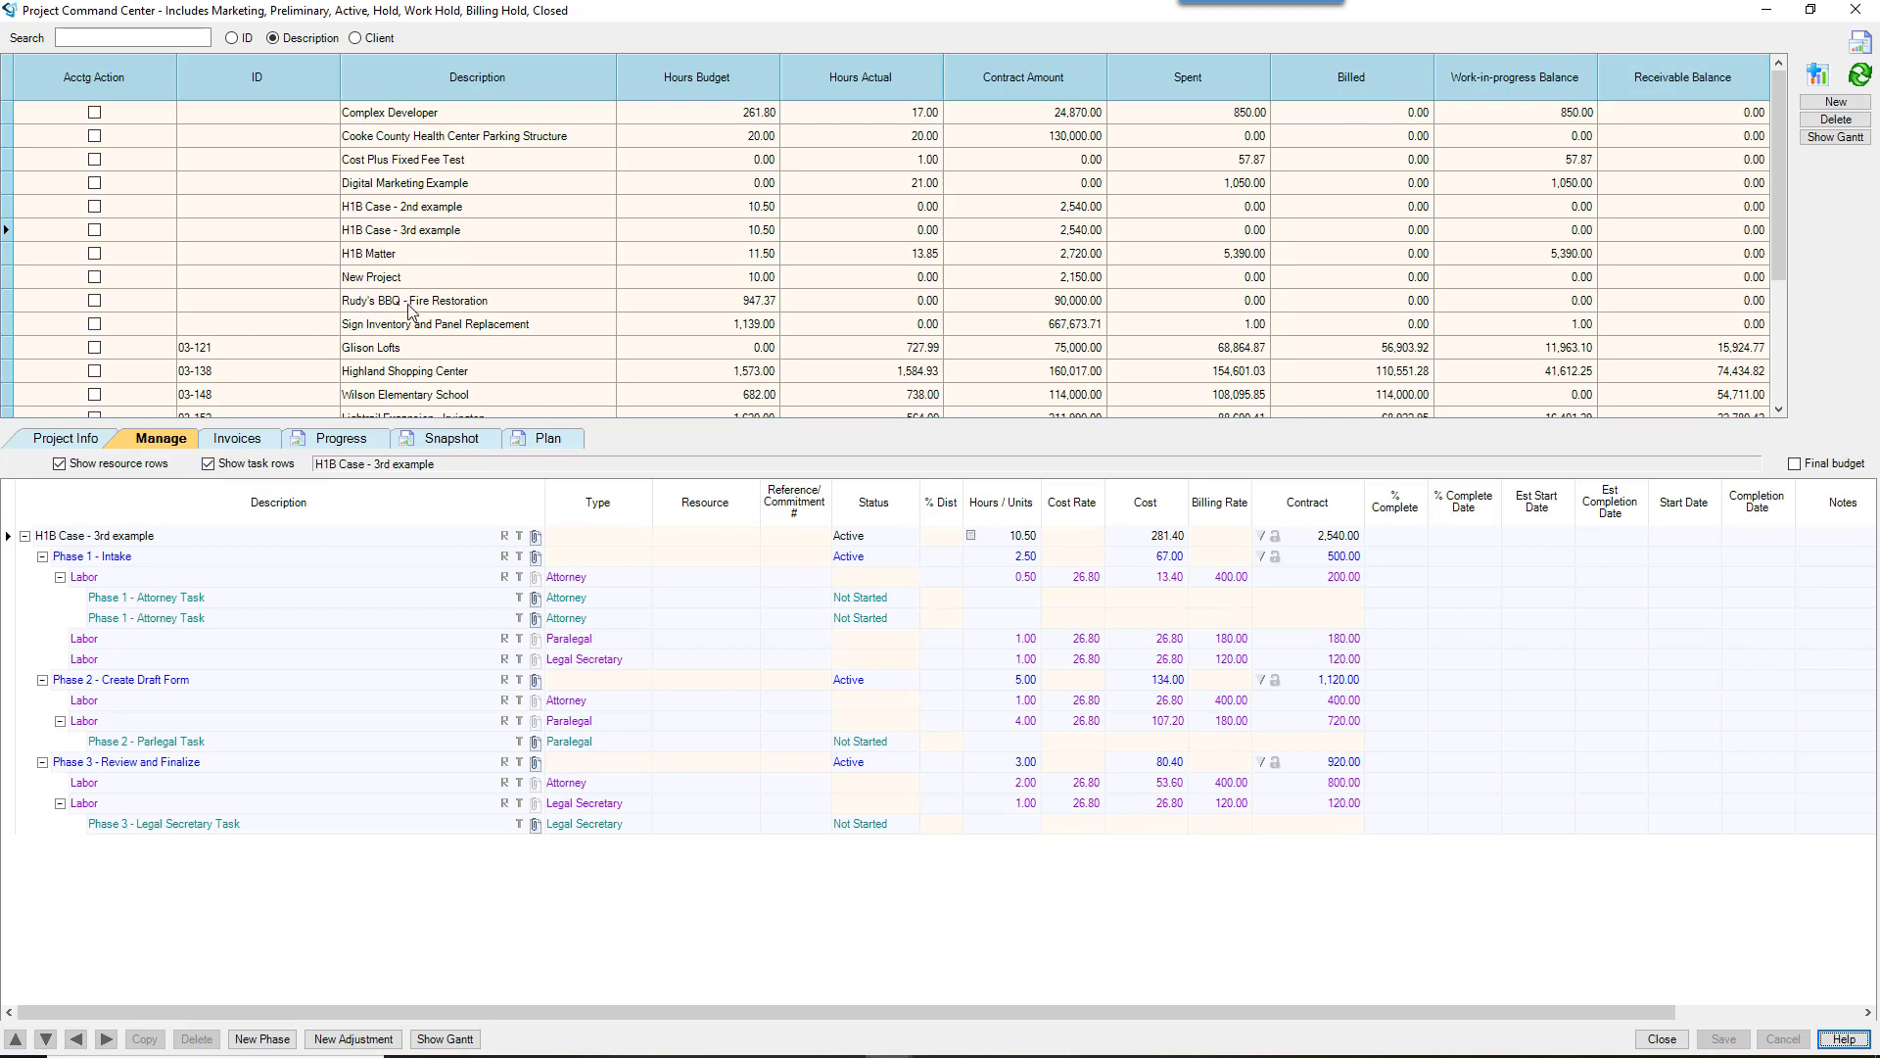
Step: Under Rudy's BBQ - Fire Restoration's Demolition phase, add a demo task with yourself as resource
click(408, 303)
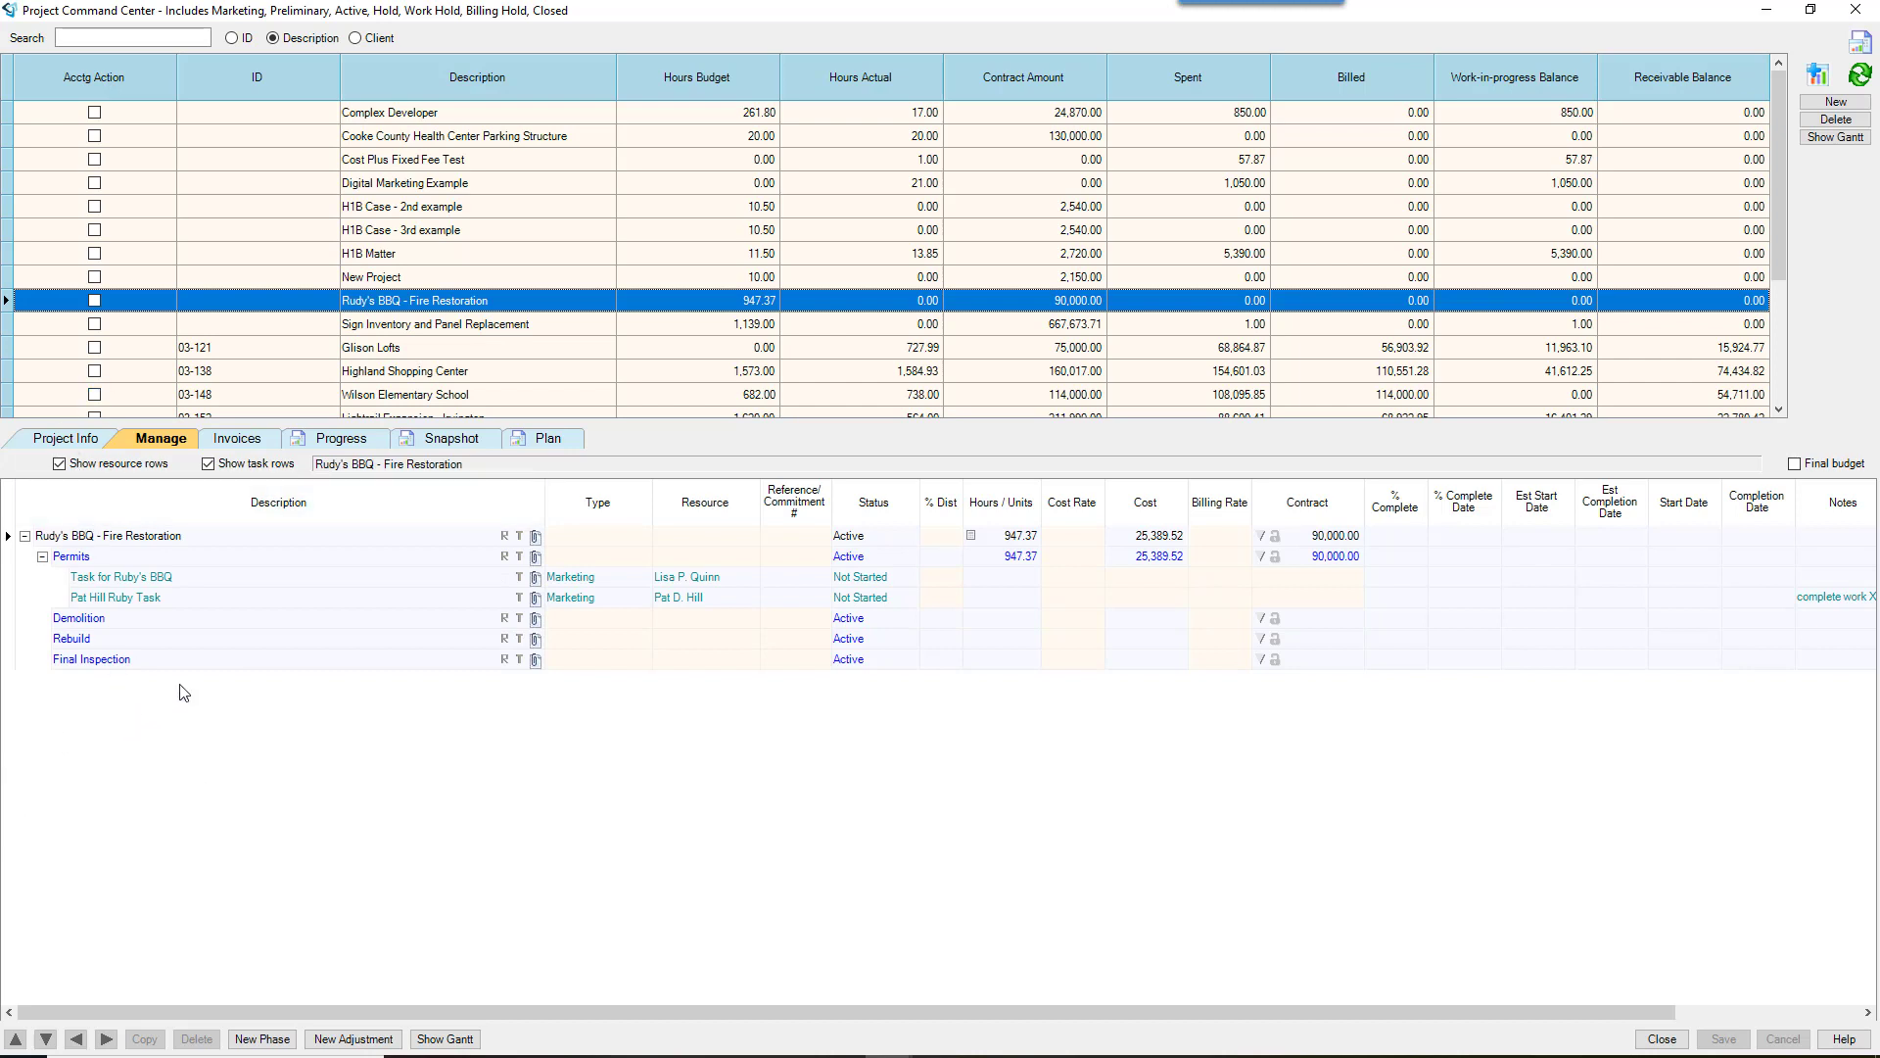
click(521, 619)
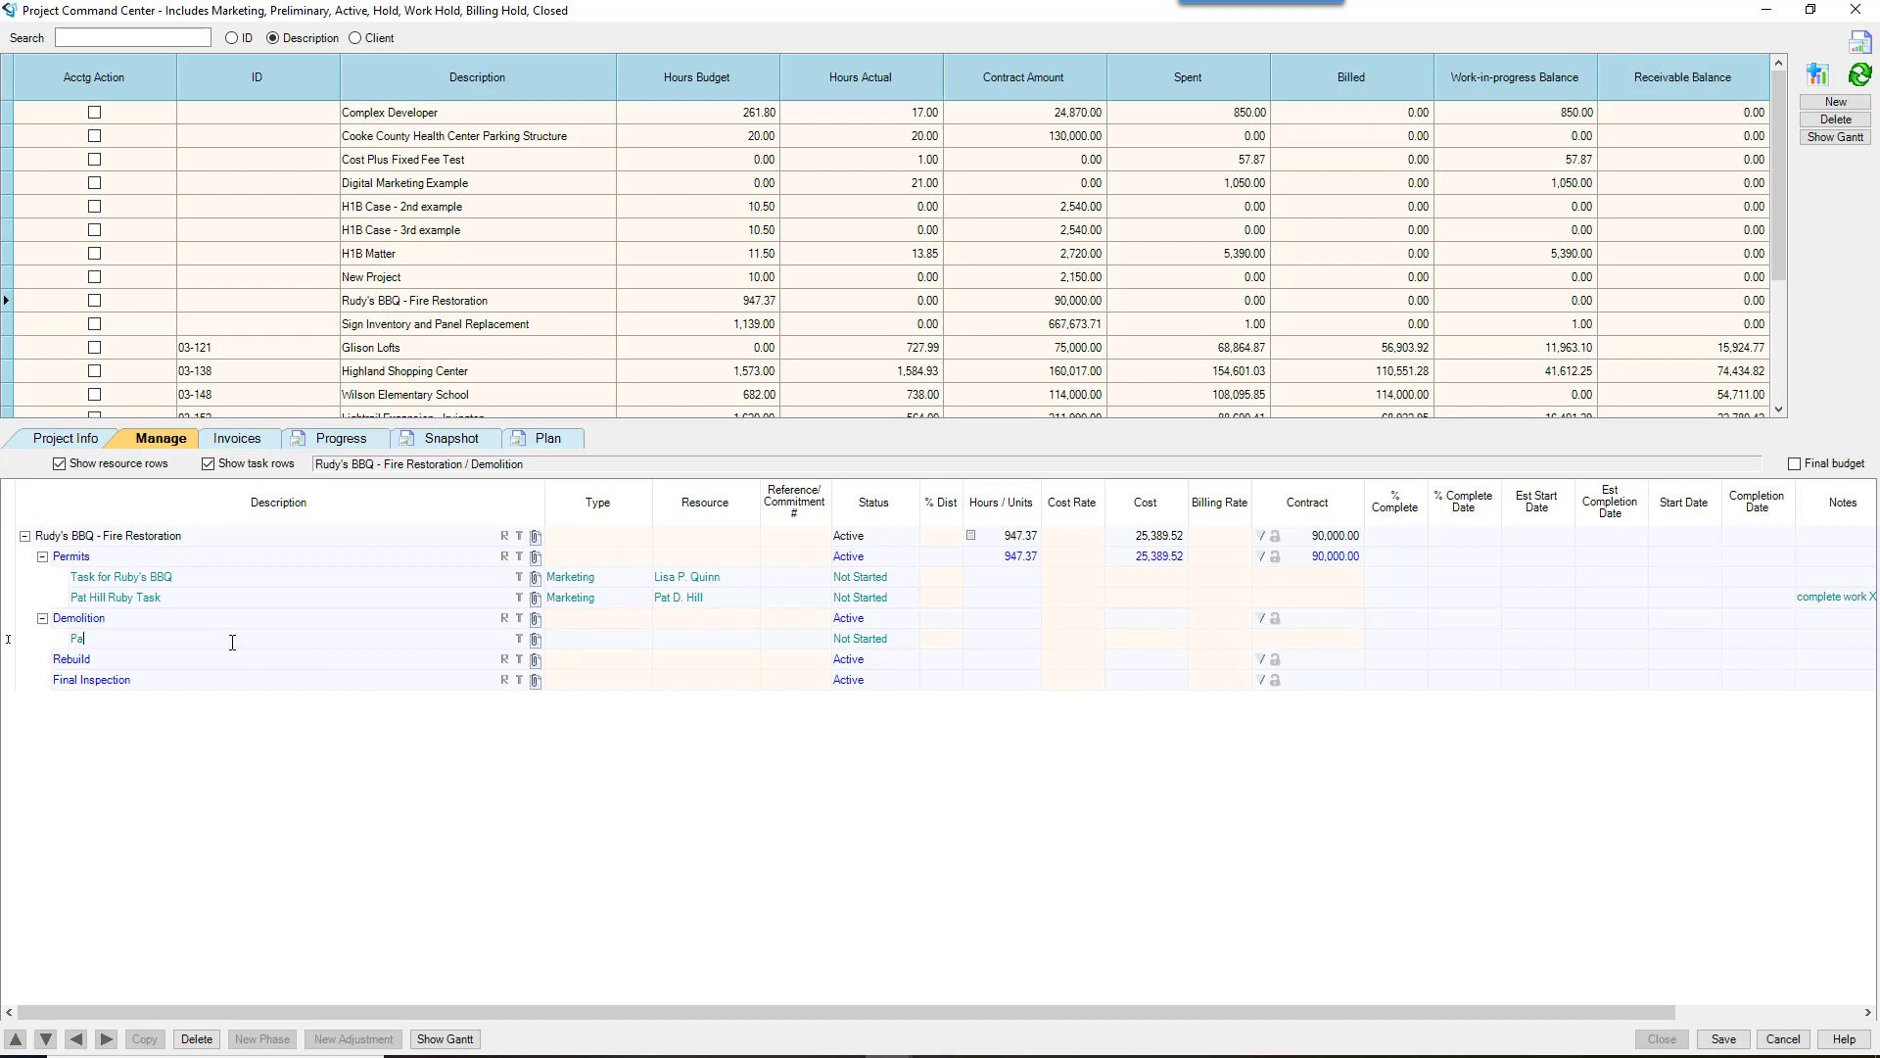
text(Pat hill edemo task)
key(Tab)
click(708, 644)
text(Pat D. Hill)
key(Tab)
click(1819, 644)
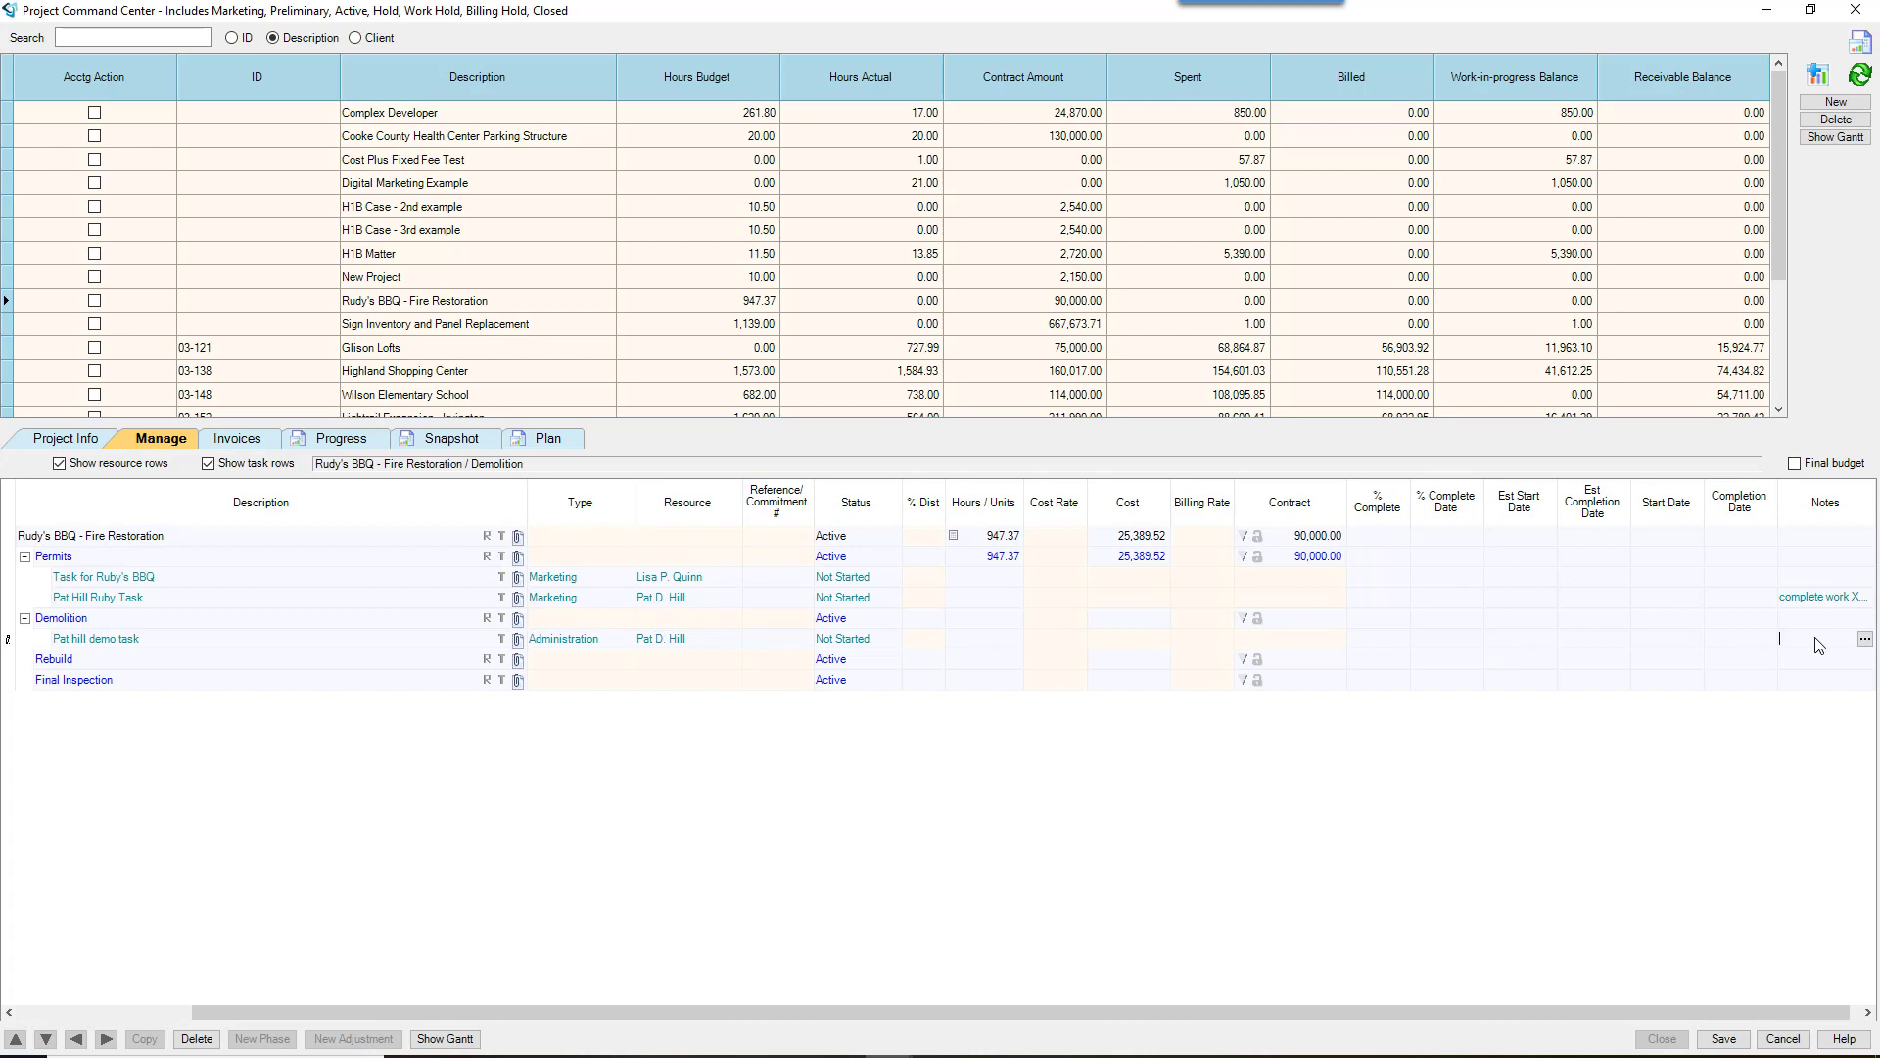
Step: Give the Demolition task the note 'Details on what to do'
click(1864, 638)
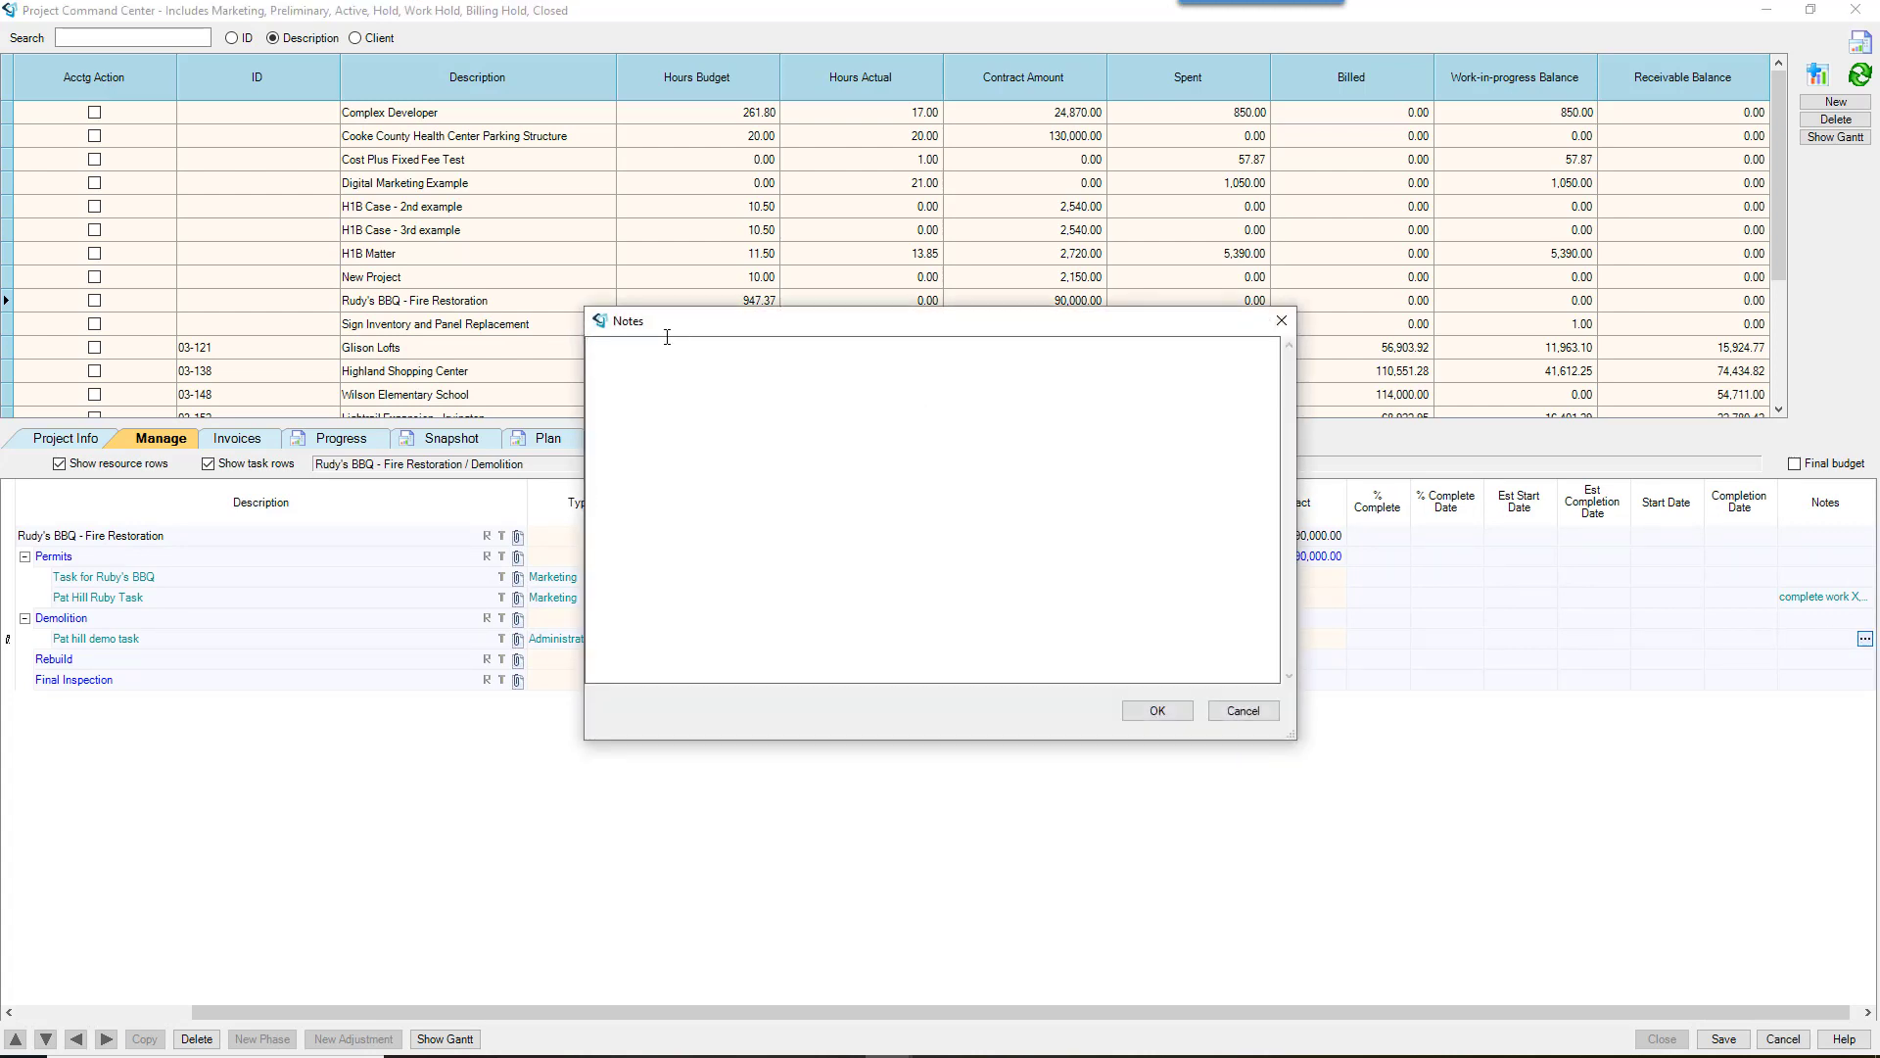
text(Details on what to do)
click(1158, 711)
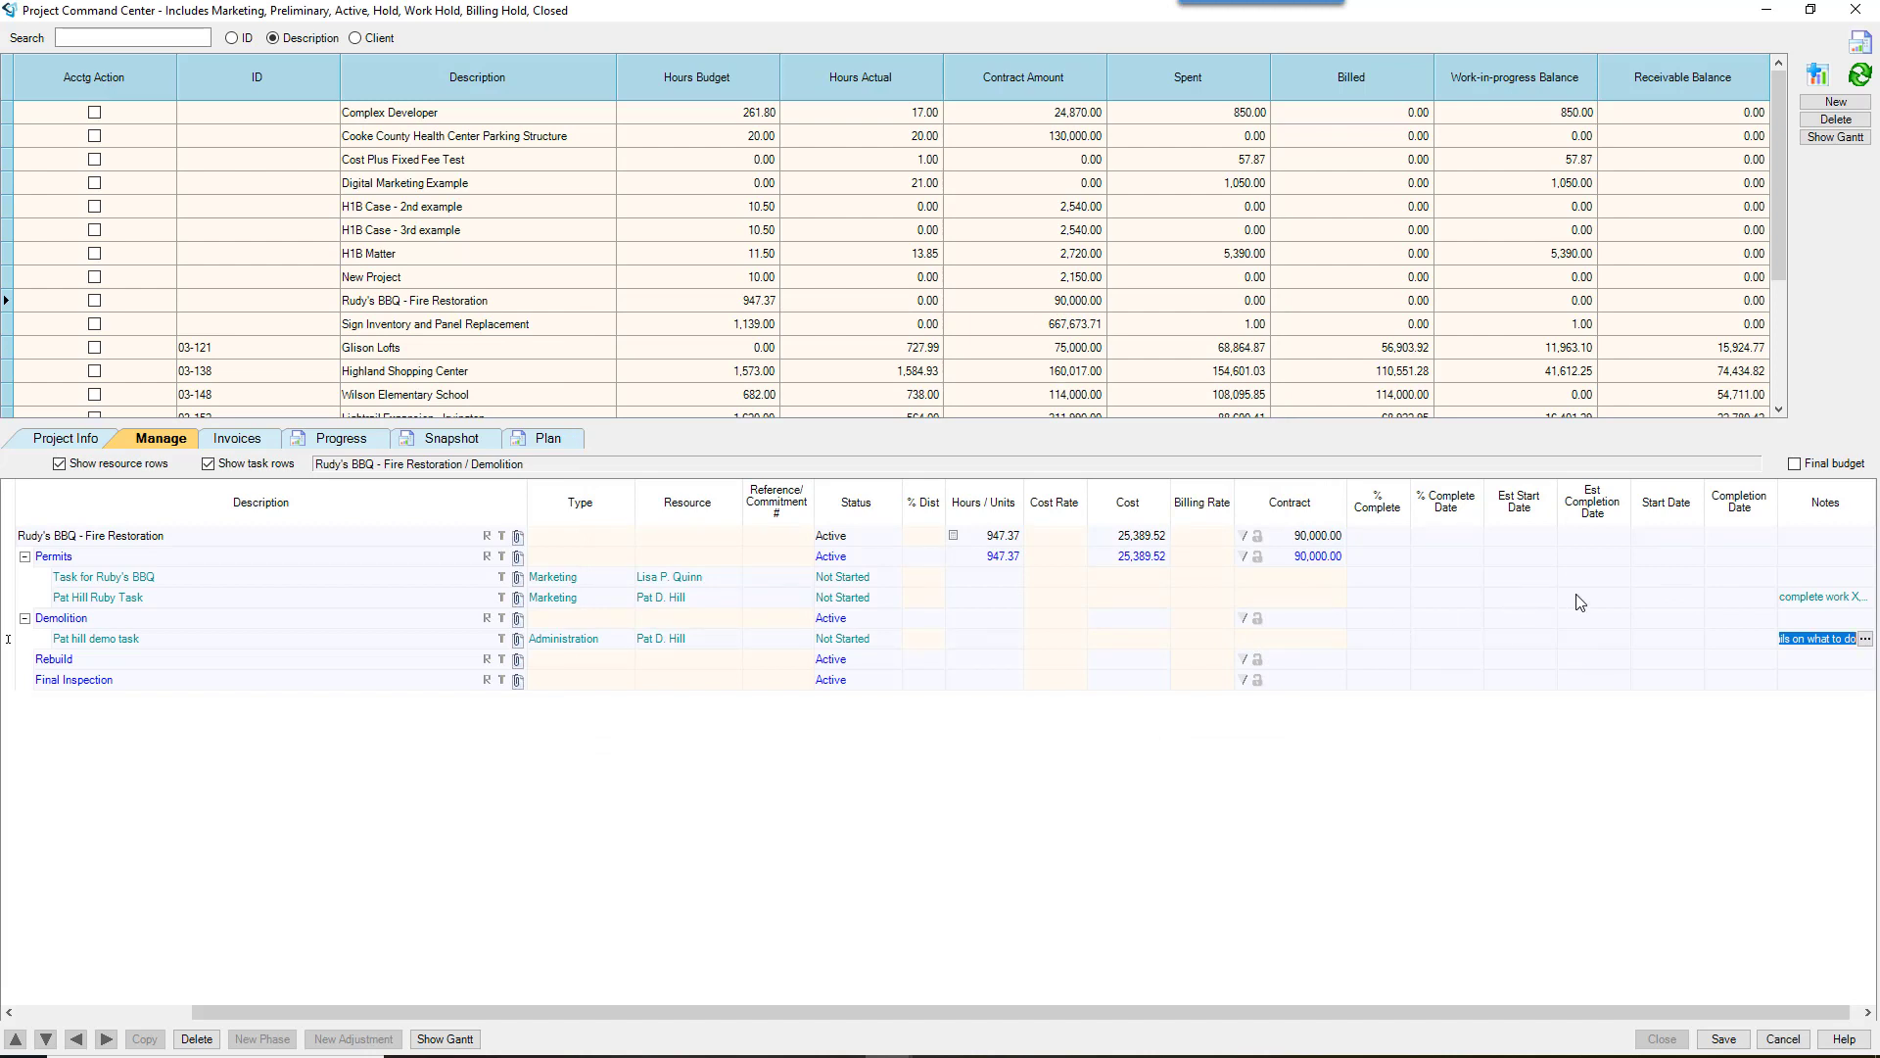
Step: Set its estimated completion to 10/25/19 and add a new task under Rebuild
click(1618, 639)
click(1621, 640)
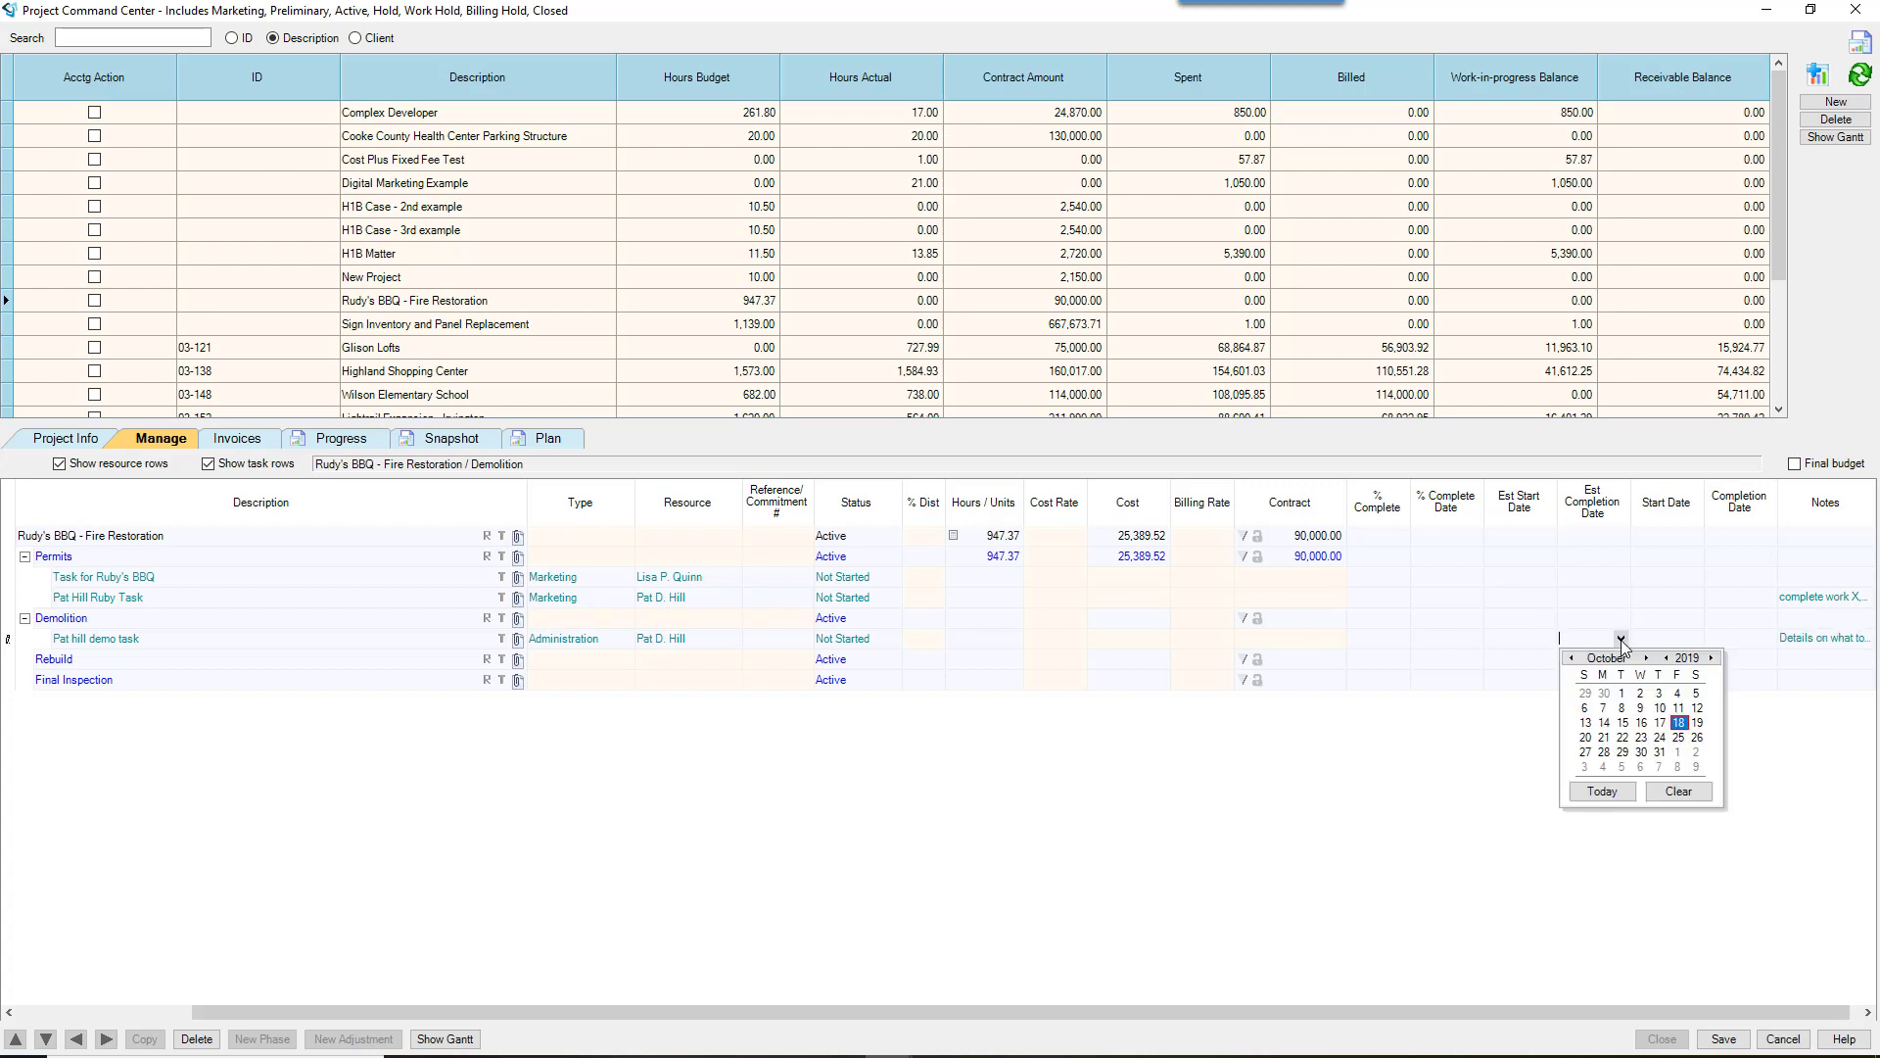
click(1677, 738)
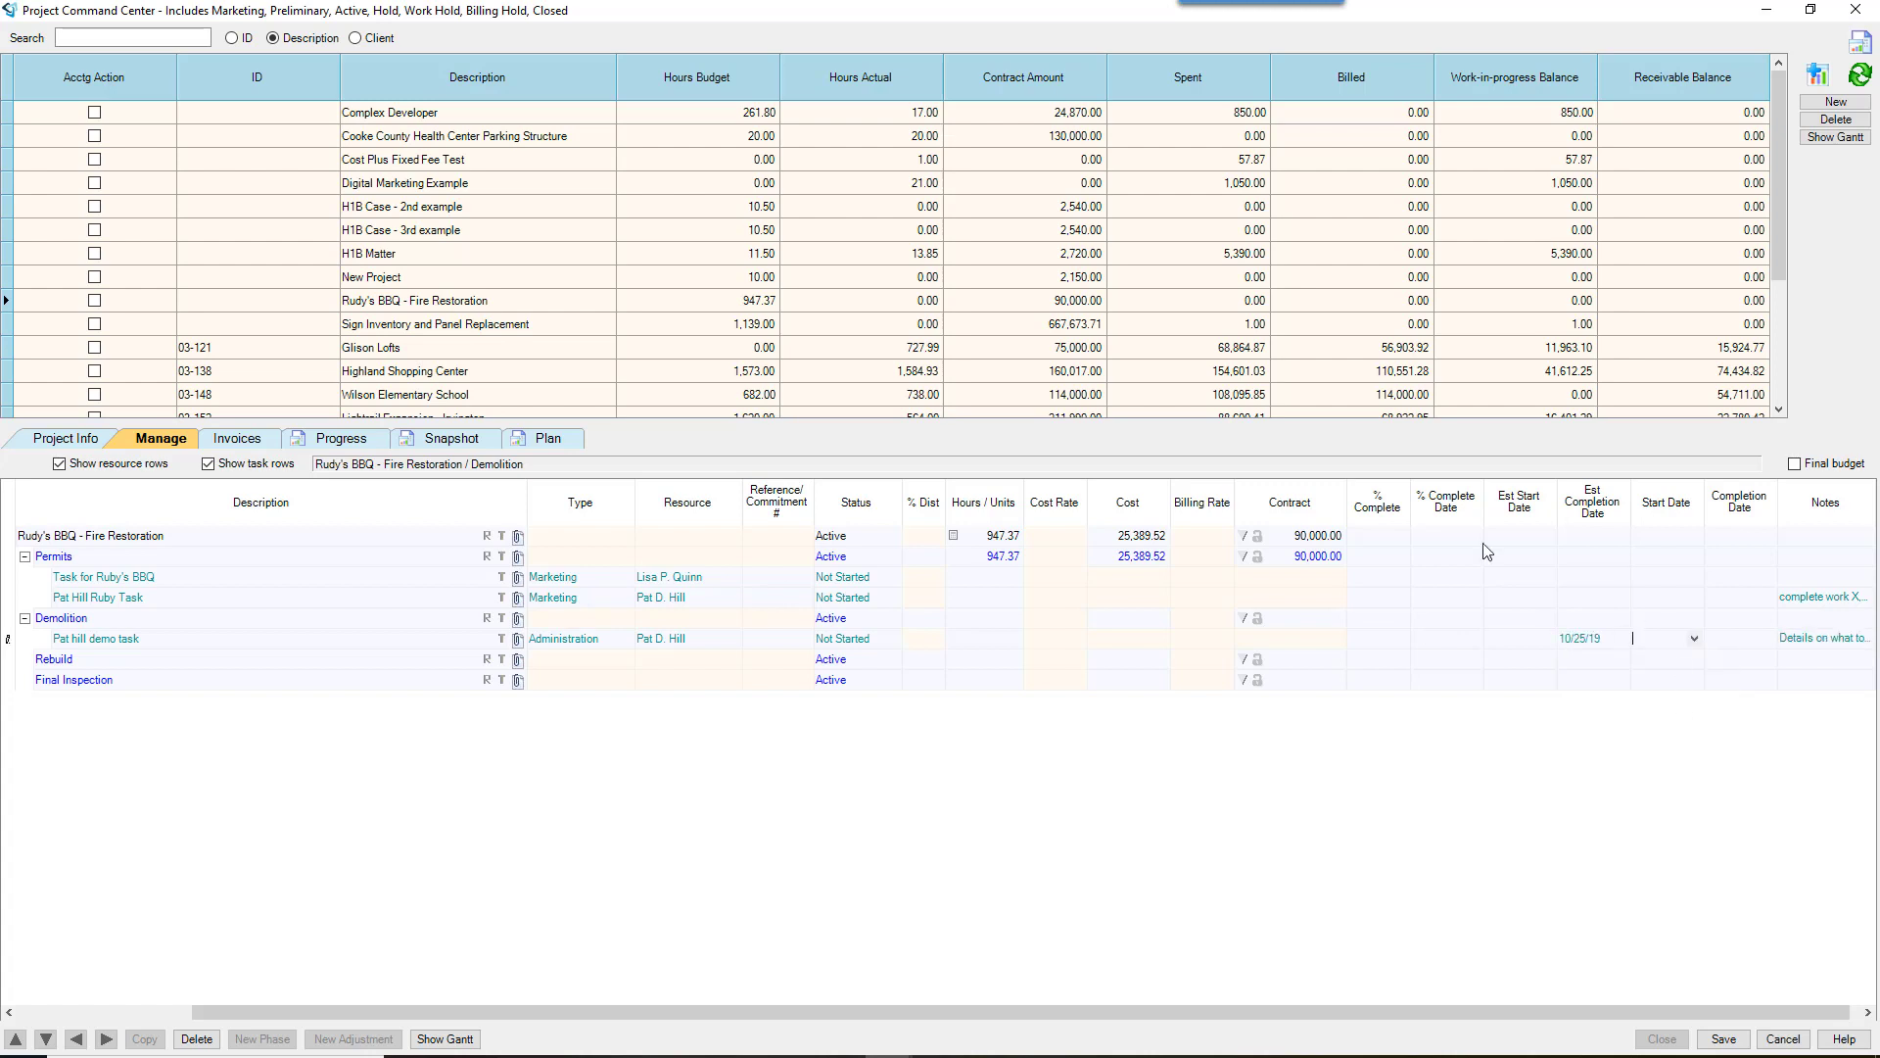
click(502, 659)
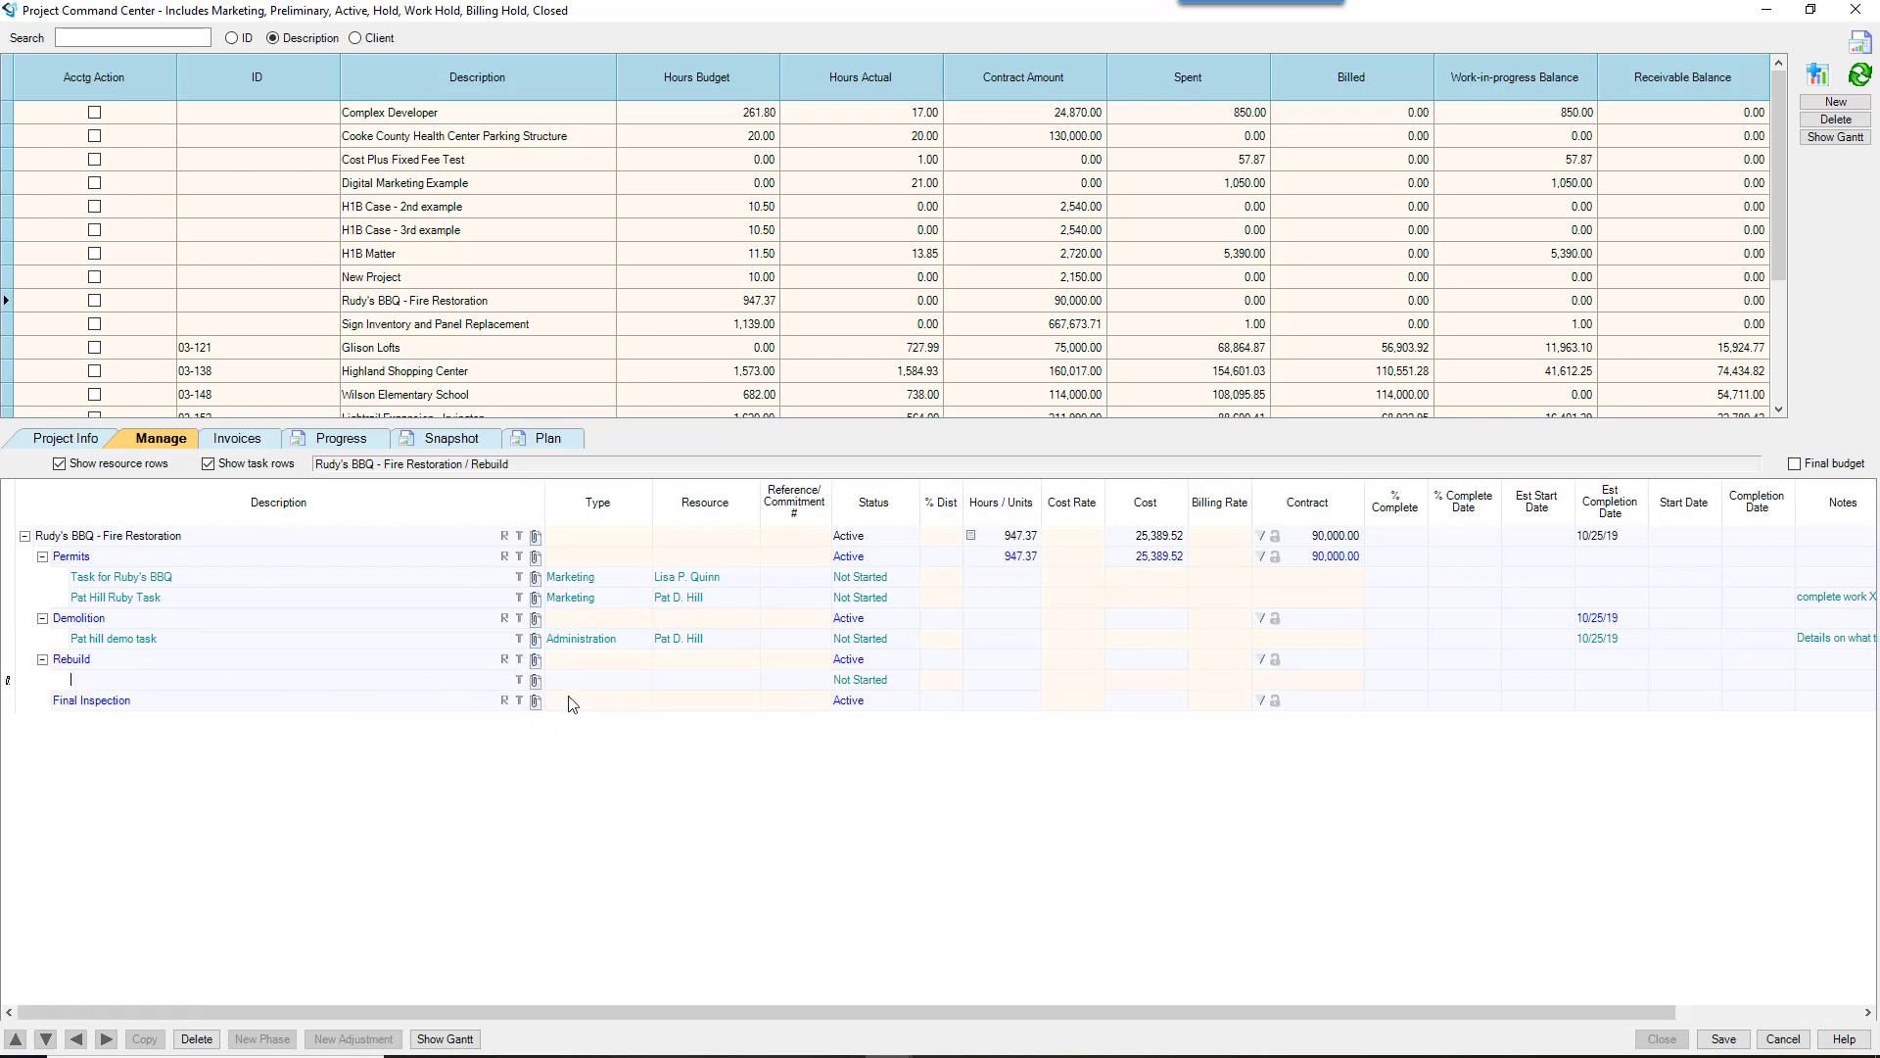
Step: Assign another employee as the Rebuild task's resource and enter its demo task description
click(686, 685)
key(Tab)
click(132, 686)
text(lisa demo task)
Step: Set the Rebuild task's completion to 10/23/19, add the note 'details', and save
click(1595, 683)
click(1639, 680)
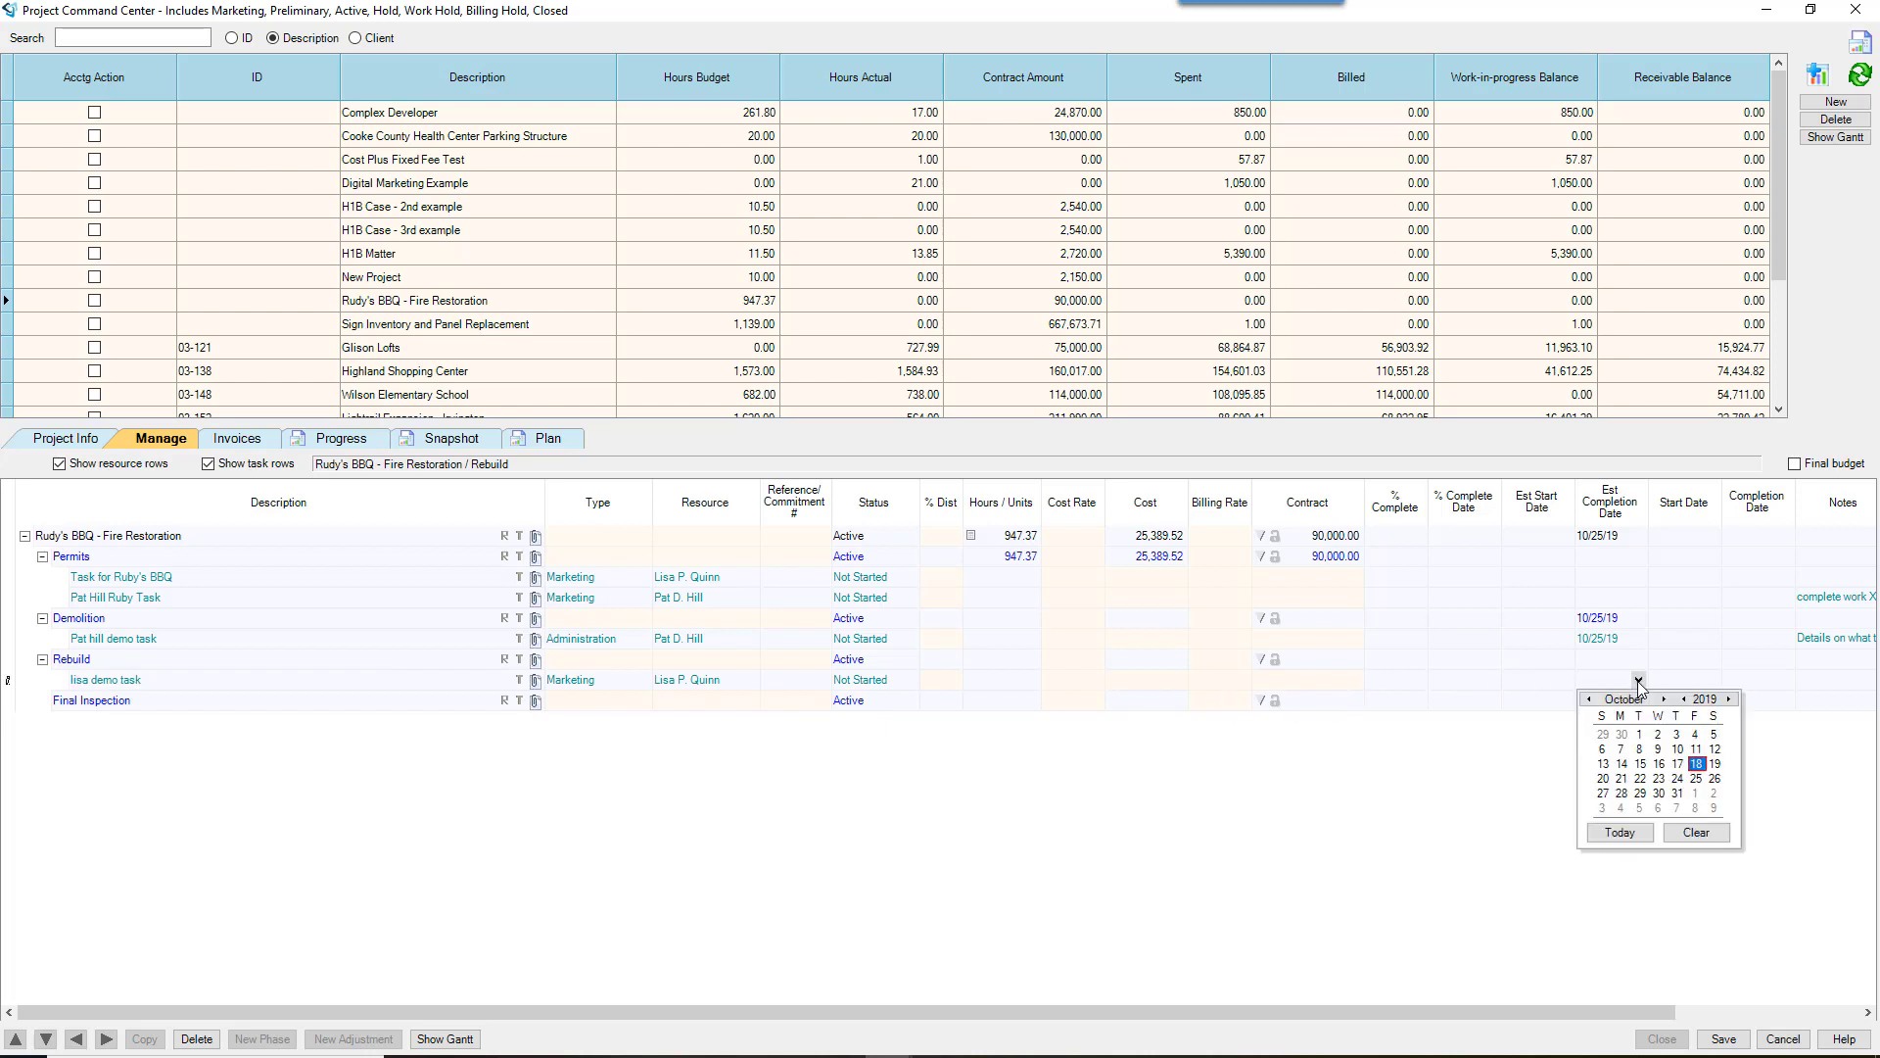
click(1658, 780)
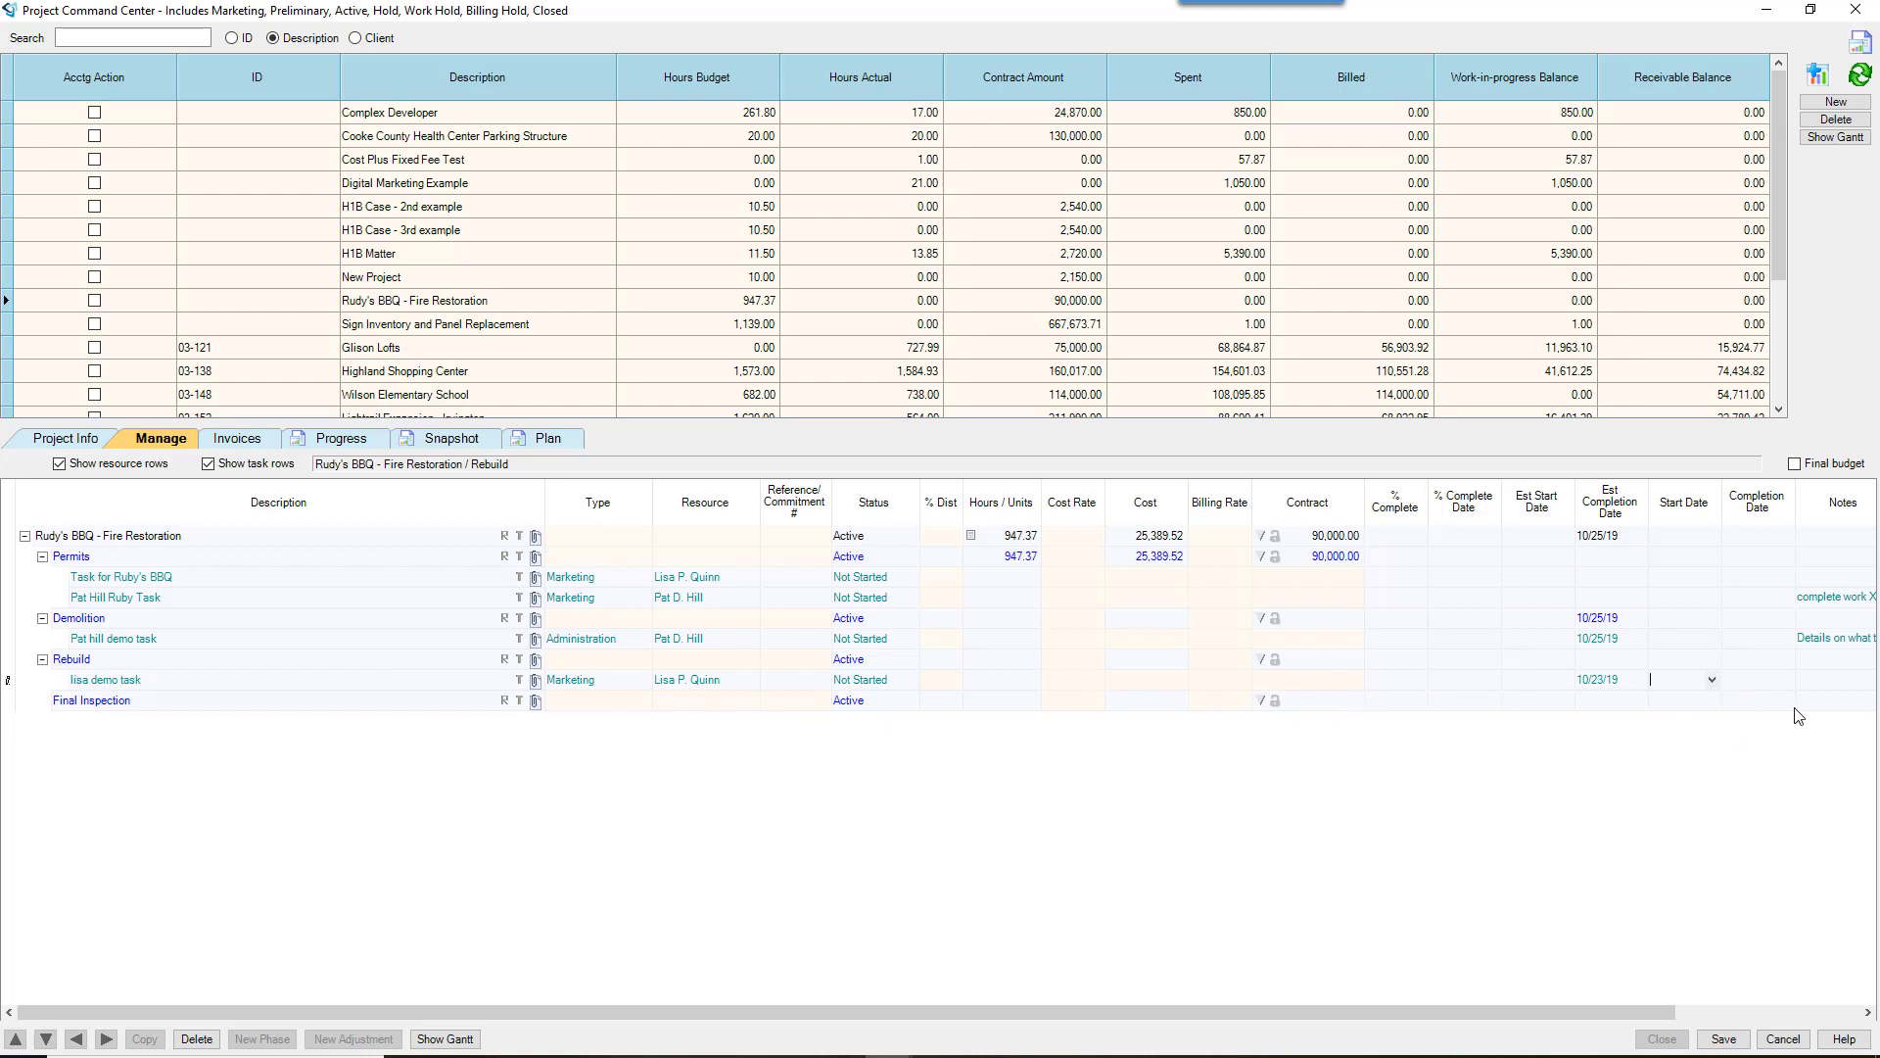
click(1814, 684)
text(de)
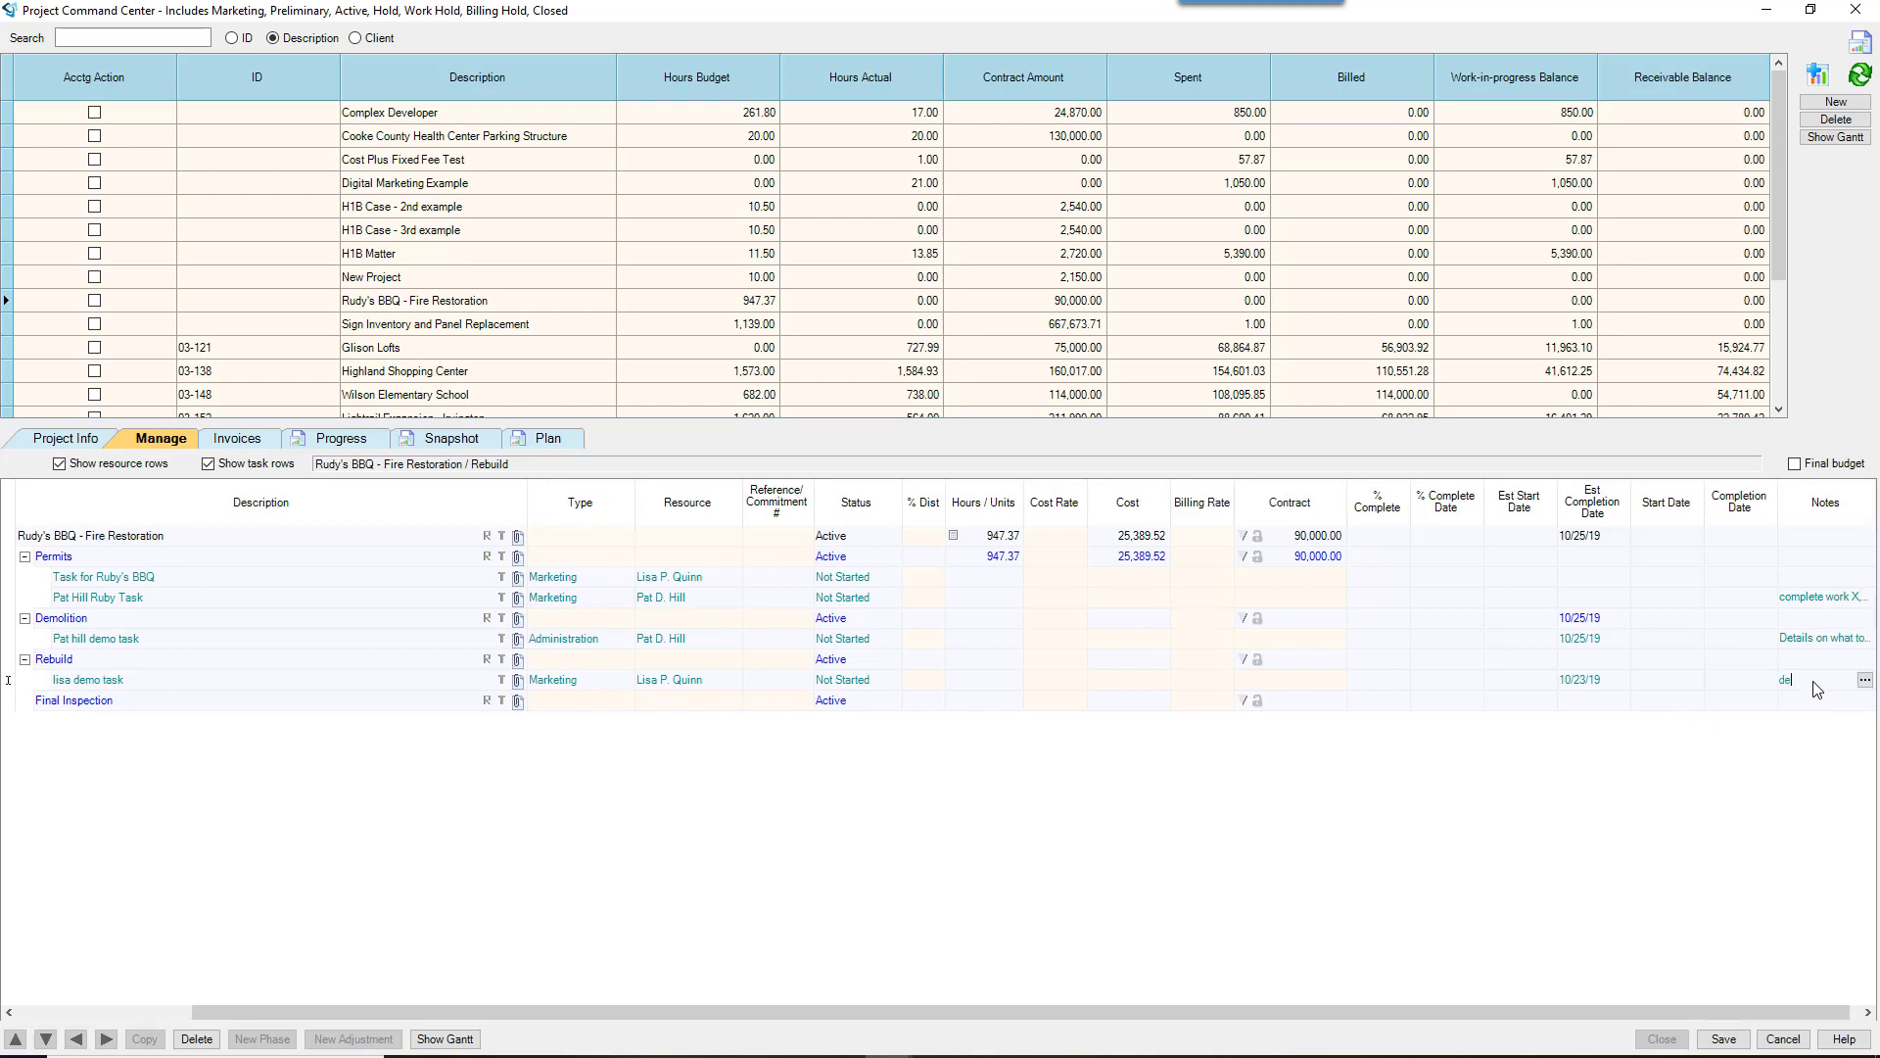
text(tails)
click(1724, 1039)
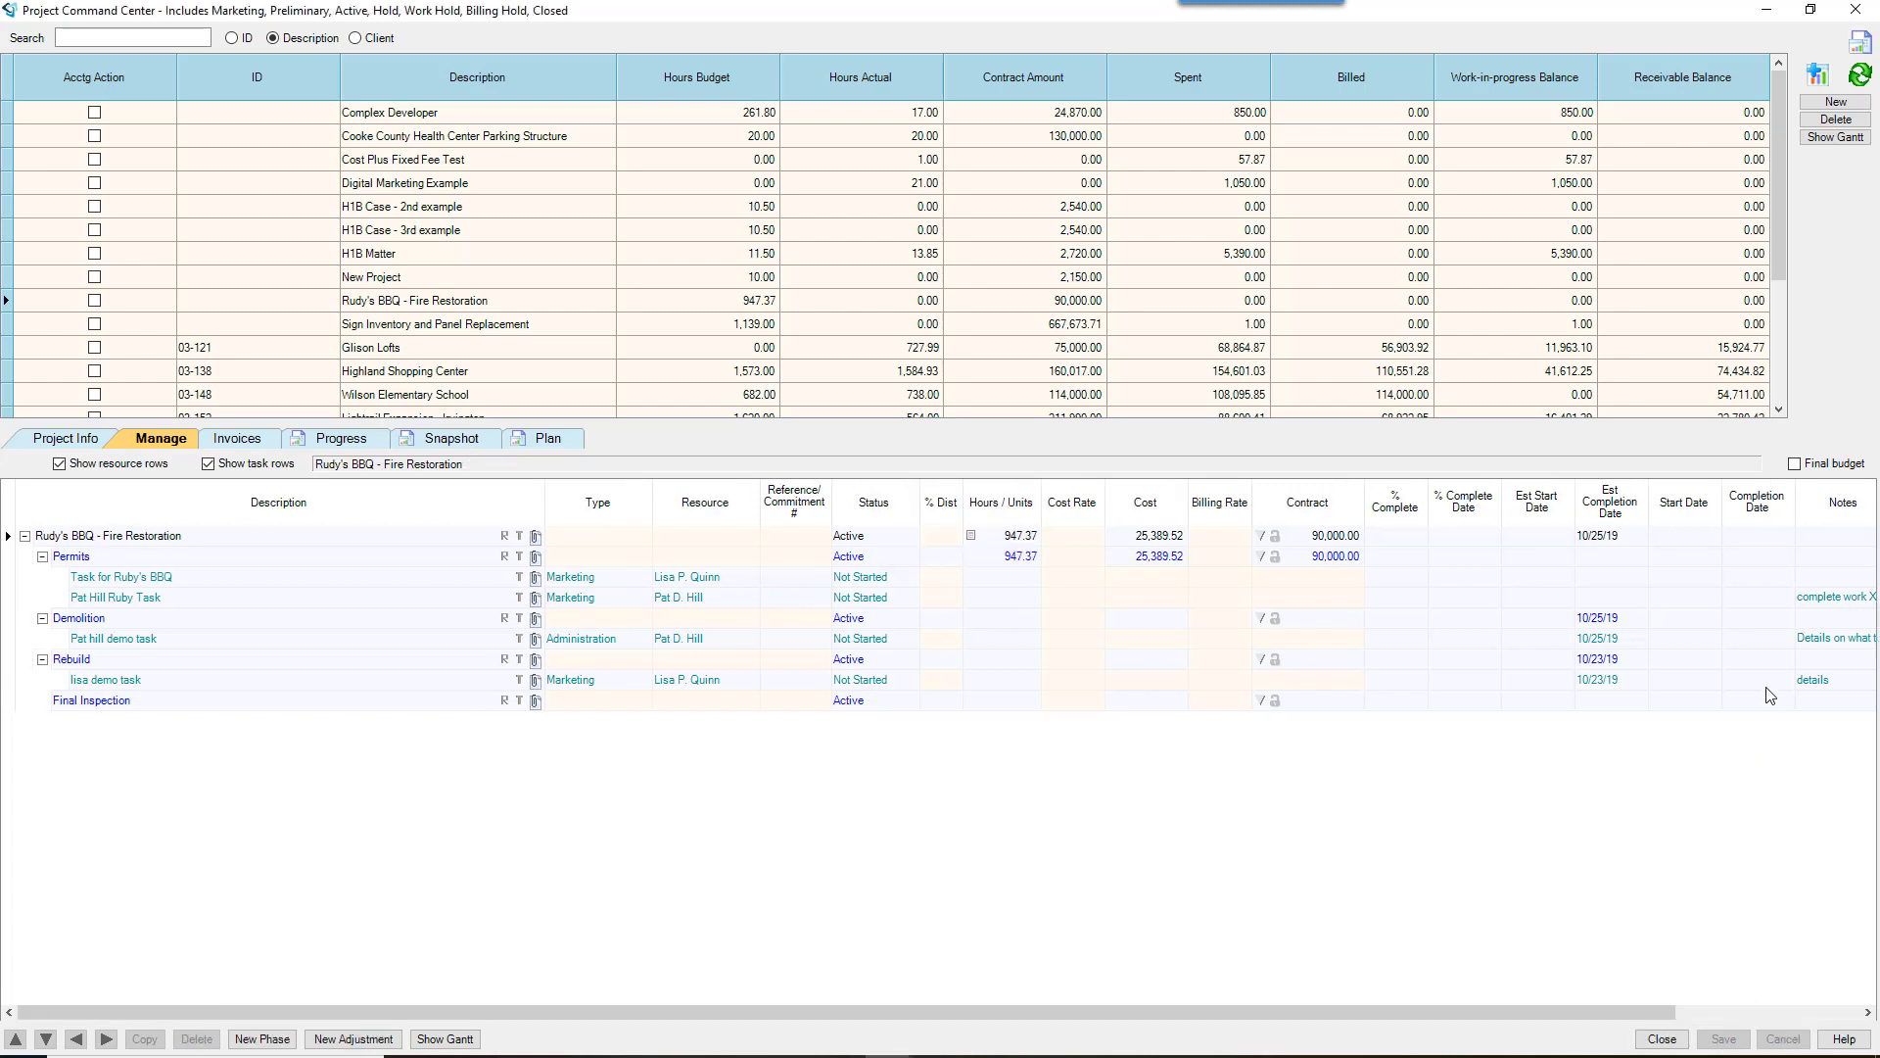
Step: Refresh My Tasks and mark the Demolition task In Progress at 50% complete
mouse_move(890, 1054)
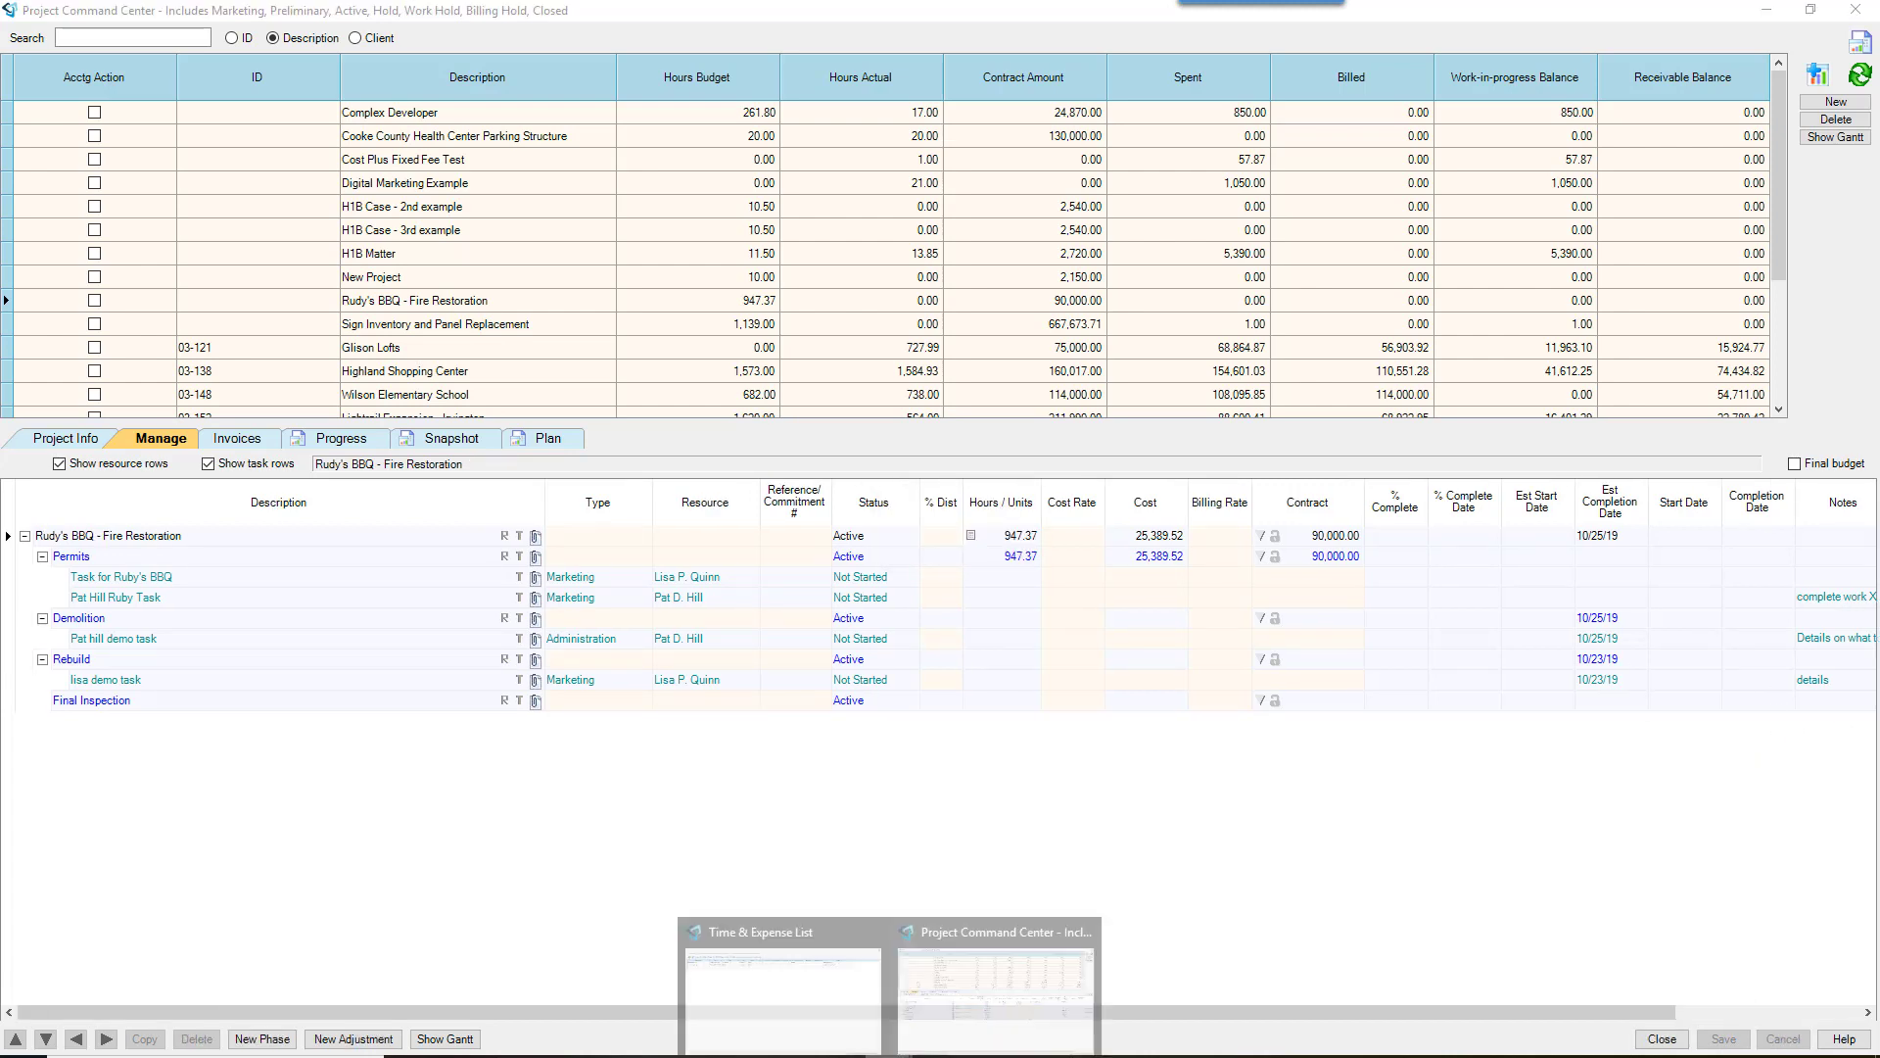
click(778, 1002)
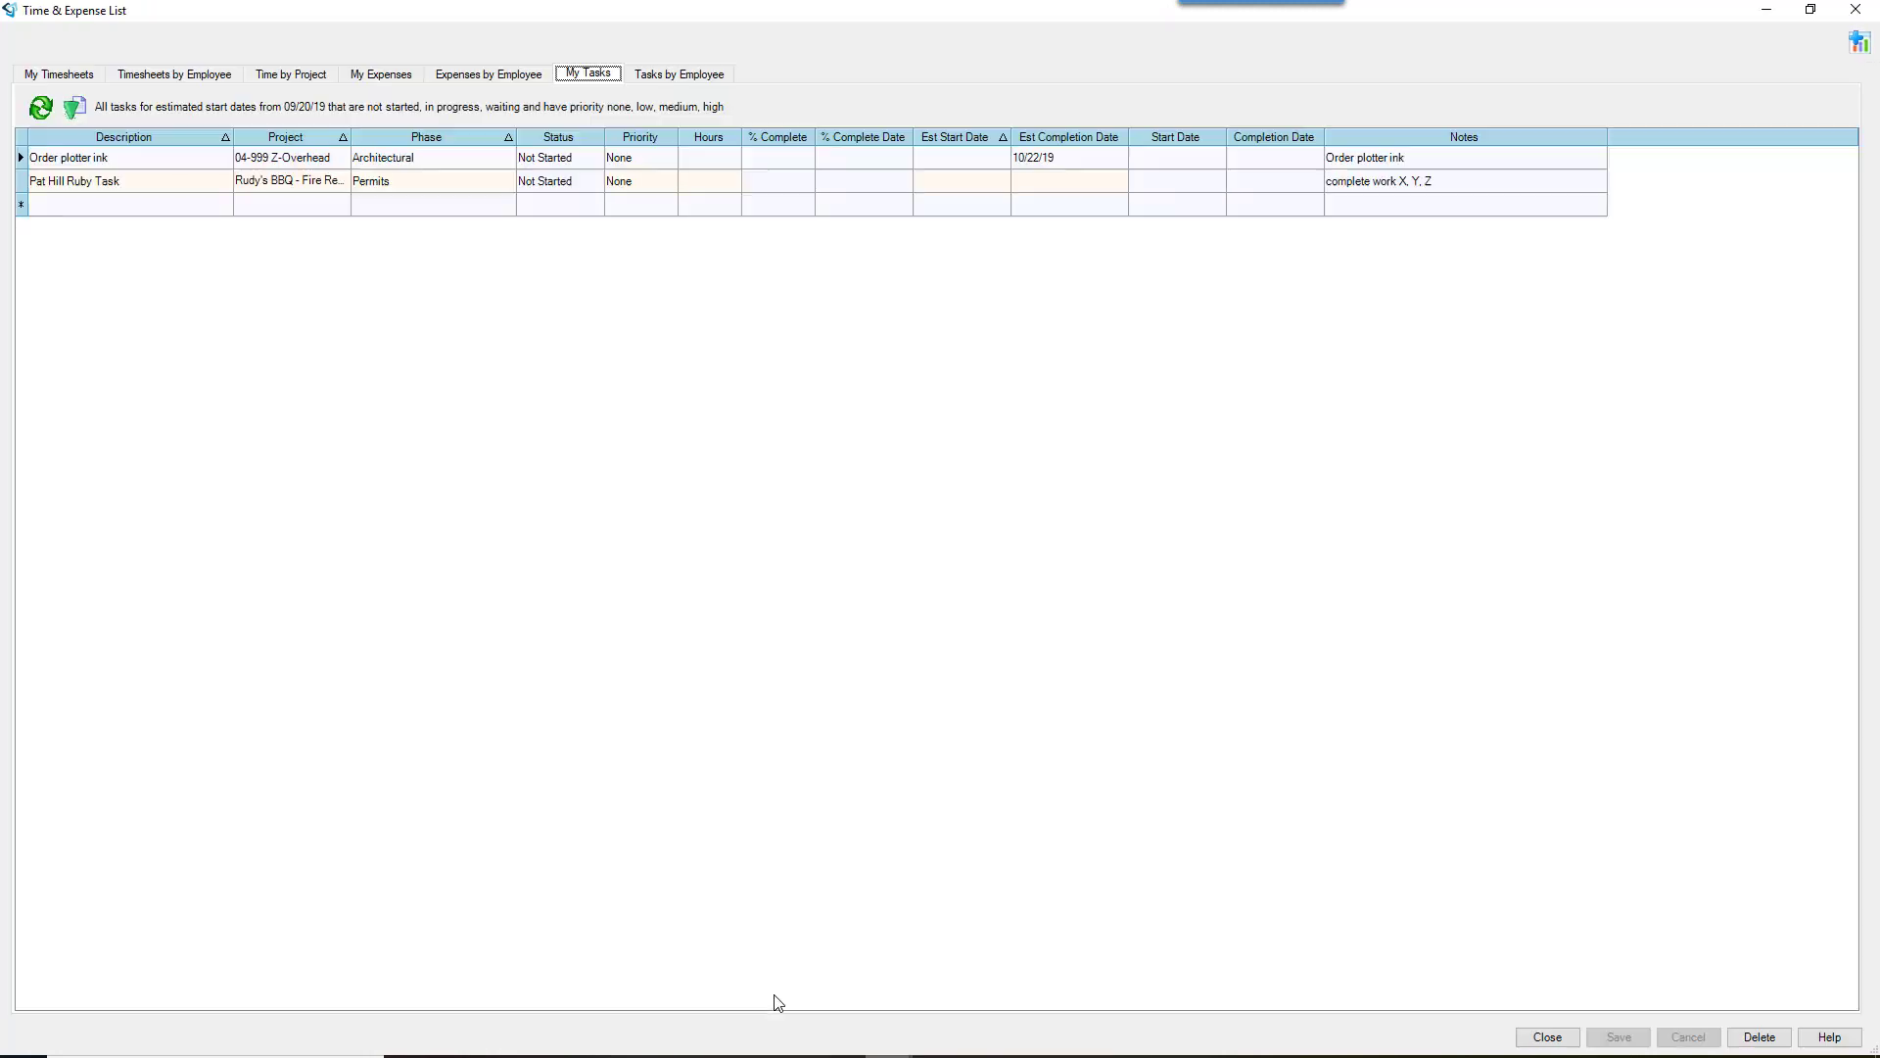
click(41, 107)
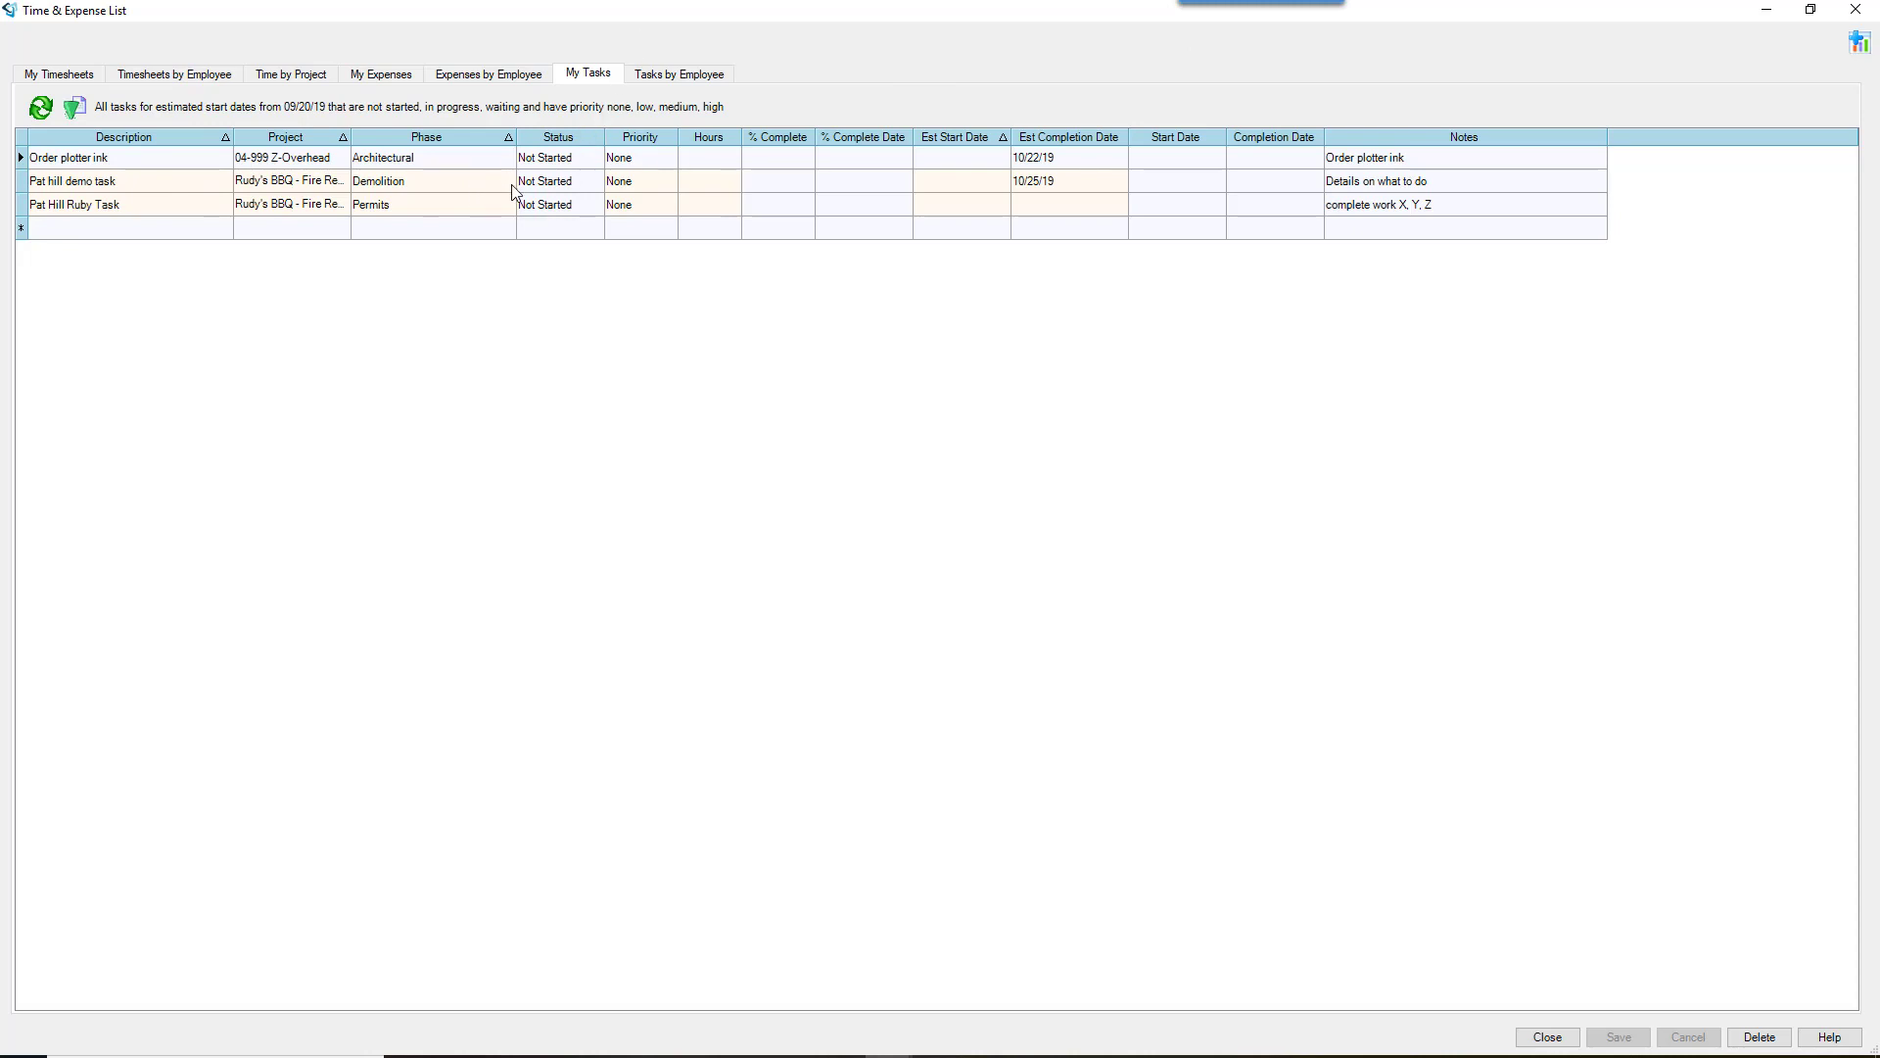
click(578, 182)
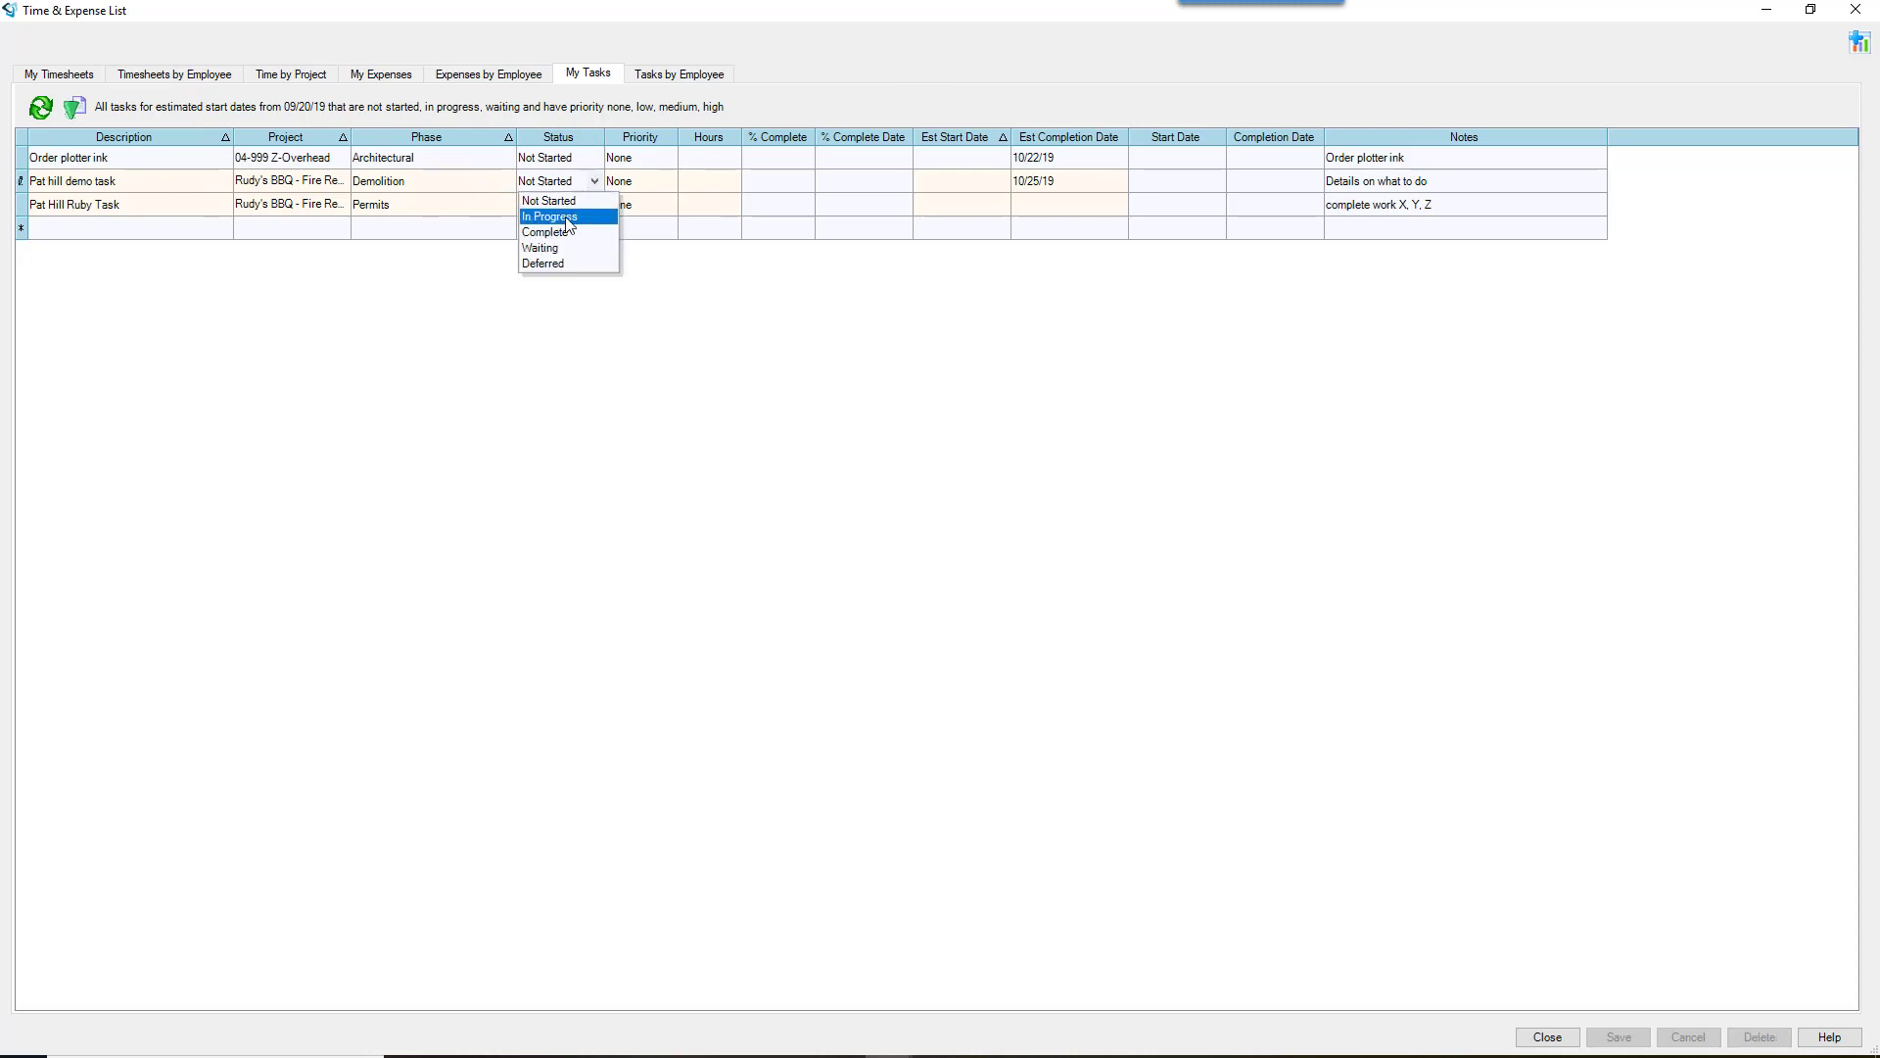
click(570, 216)
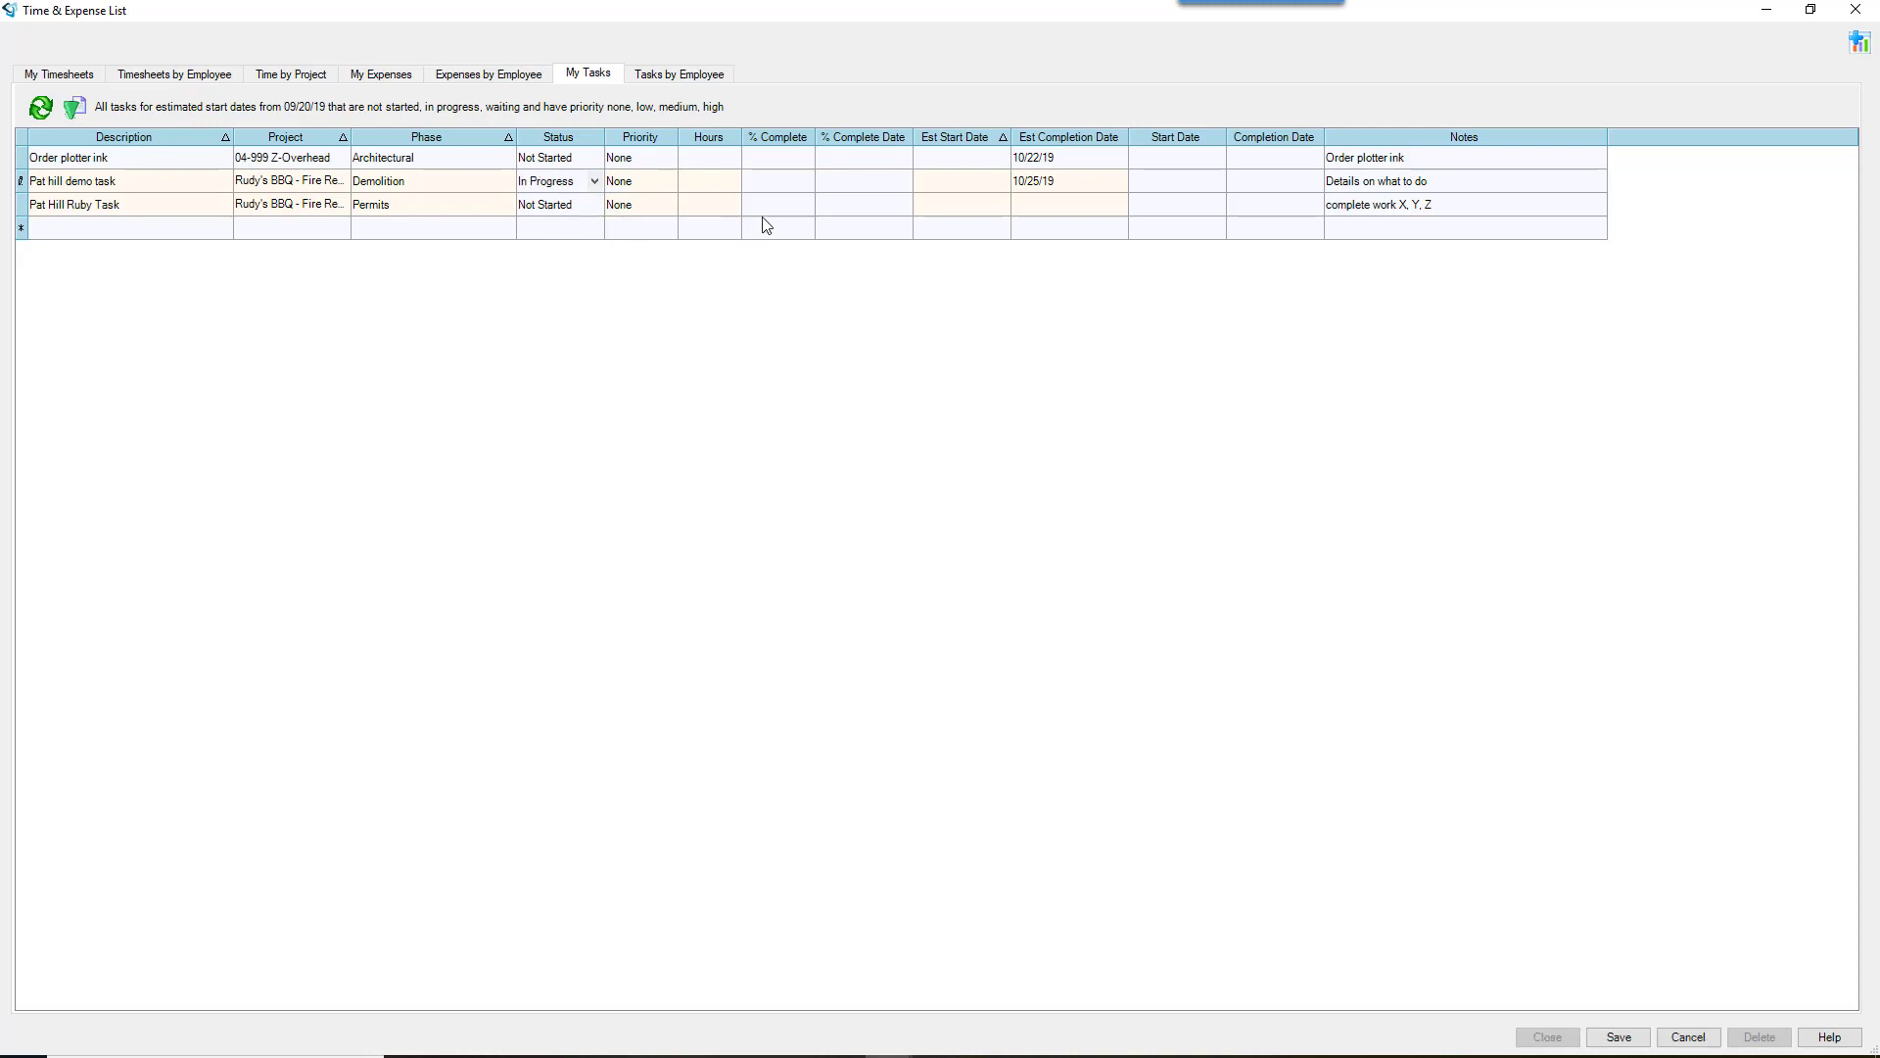
click(789, 181)
click(1097, 188)
Step: Set the task to Complete with completion date 10/17/19 and start date 10/15/19
click(576, 181)
click(573, 231)
click(1271, 186)
text(10/17/2019)
click(1162, 209)
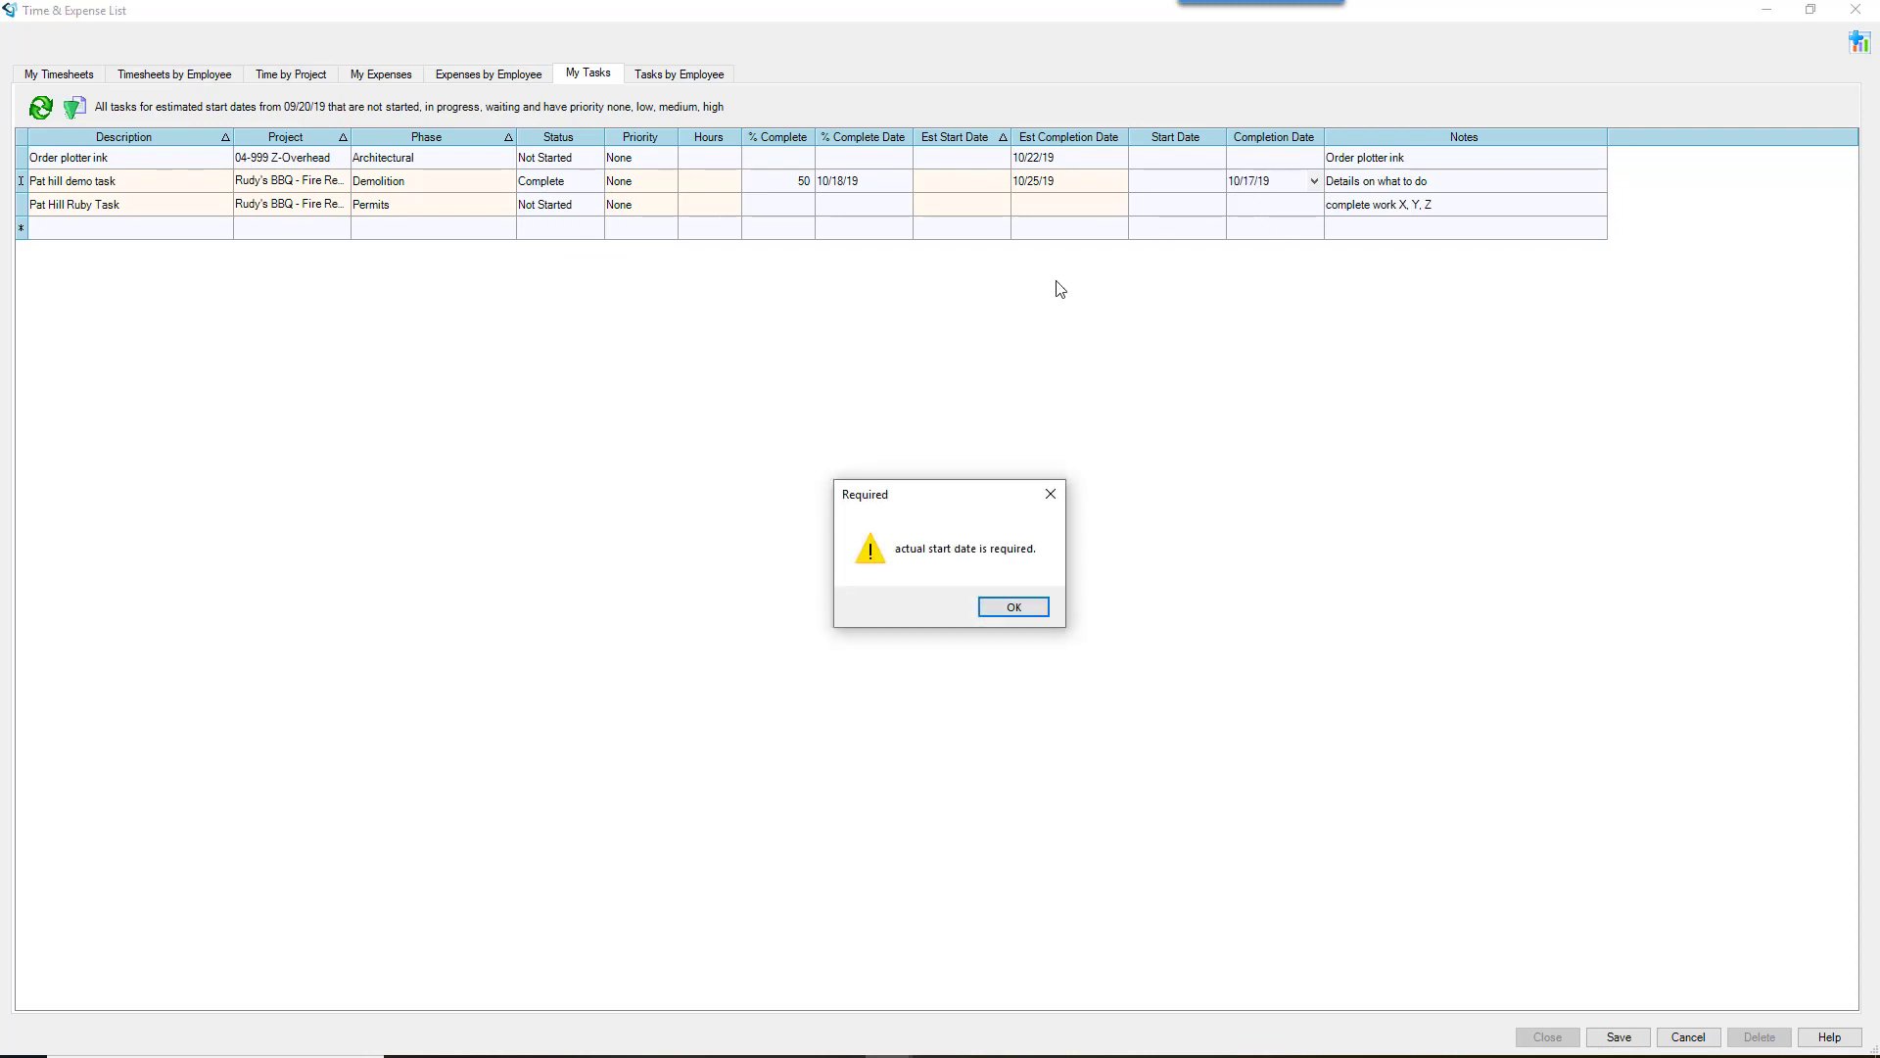
click(1019, 608)
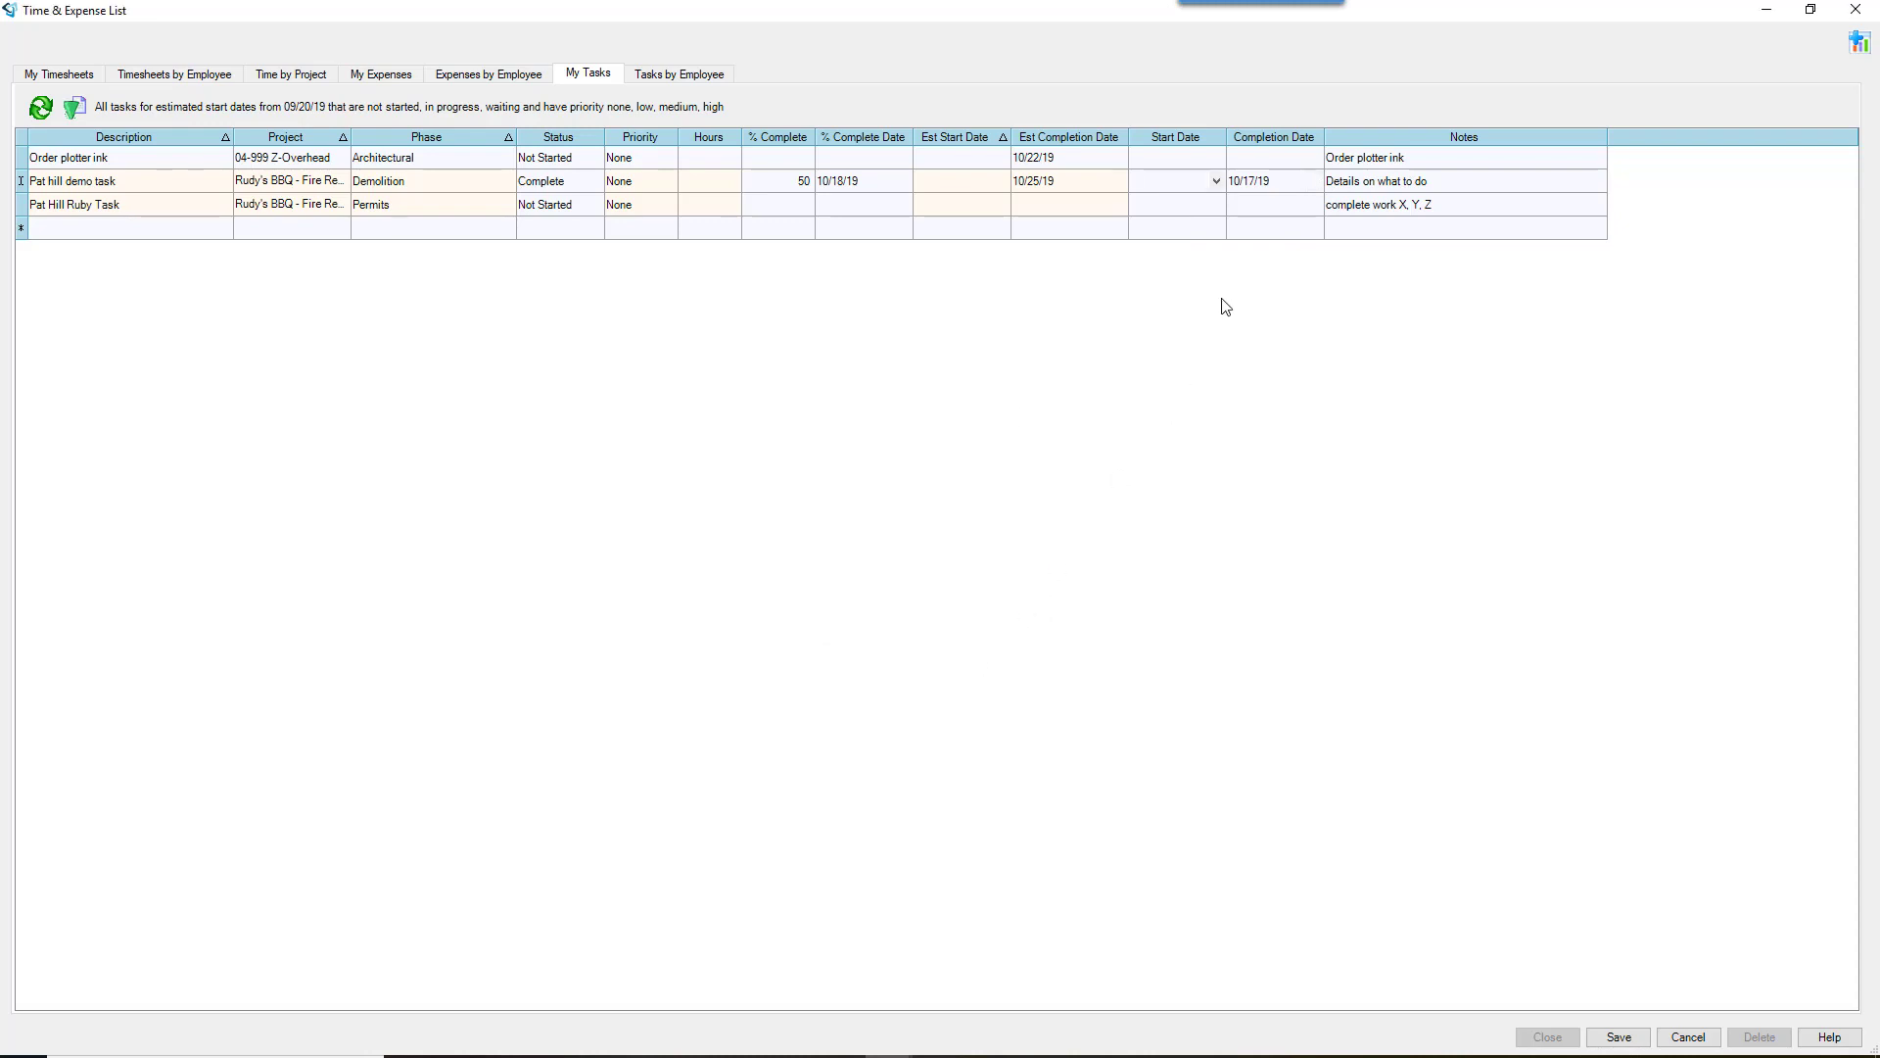
text(10/15/02019)
click(1189, 205)
Step: Change the Demolition task's status back to In Progress
click(584, 184)
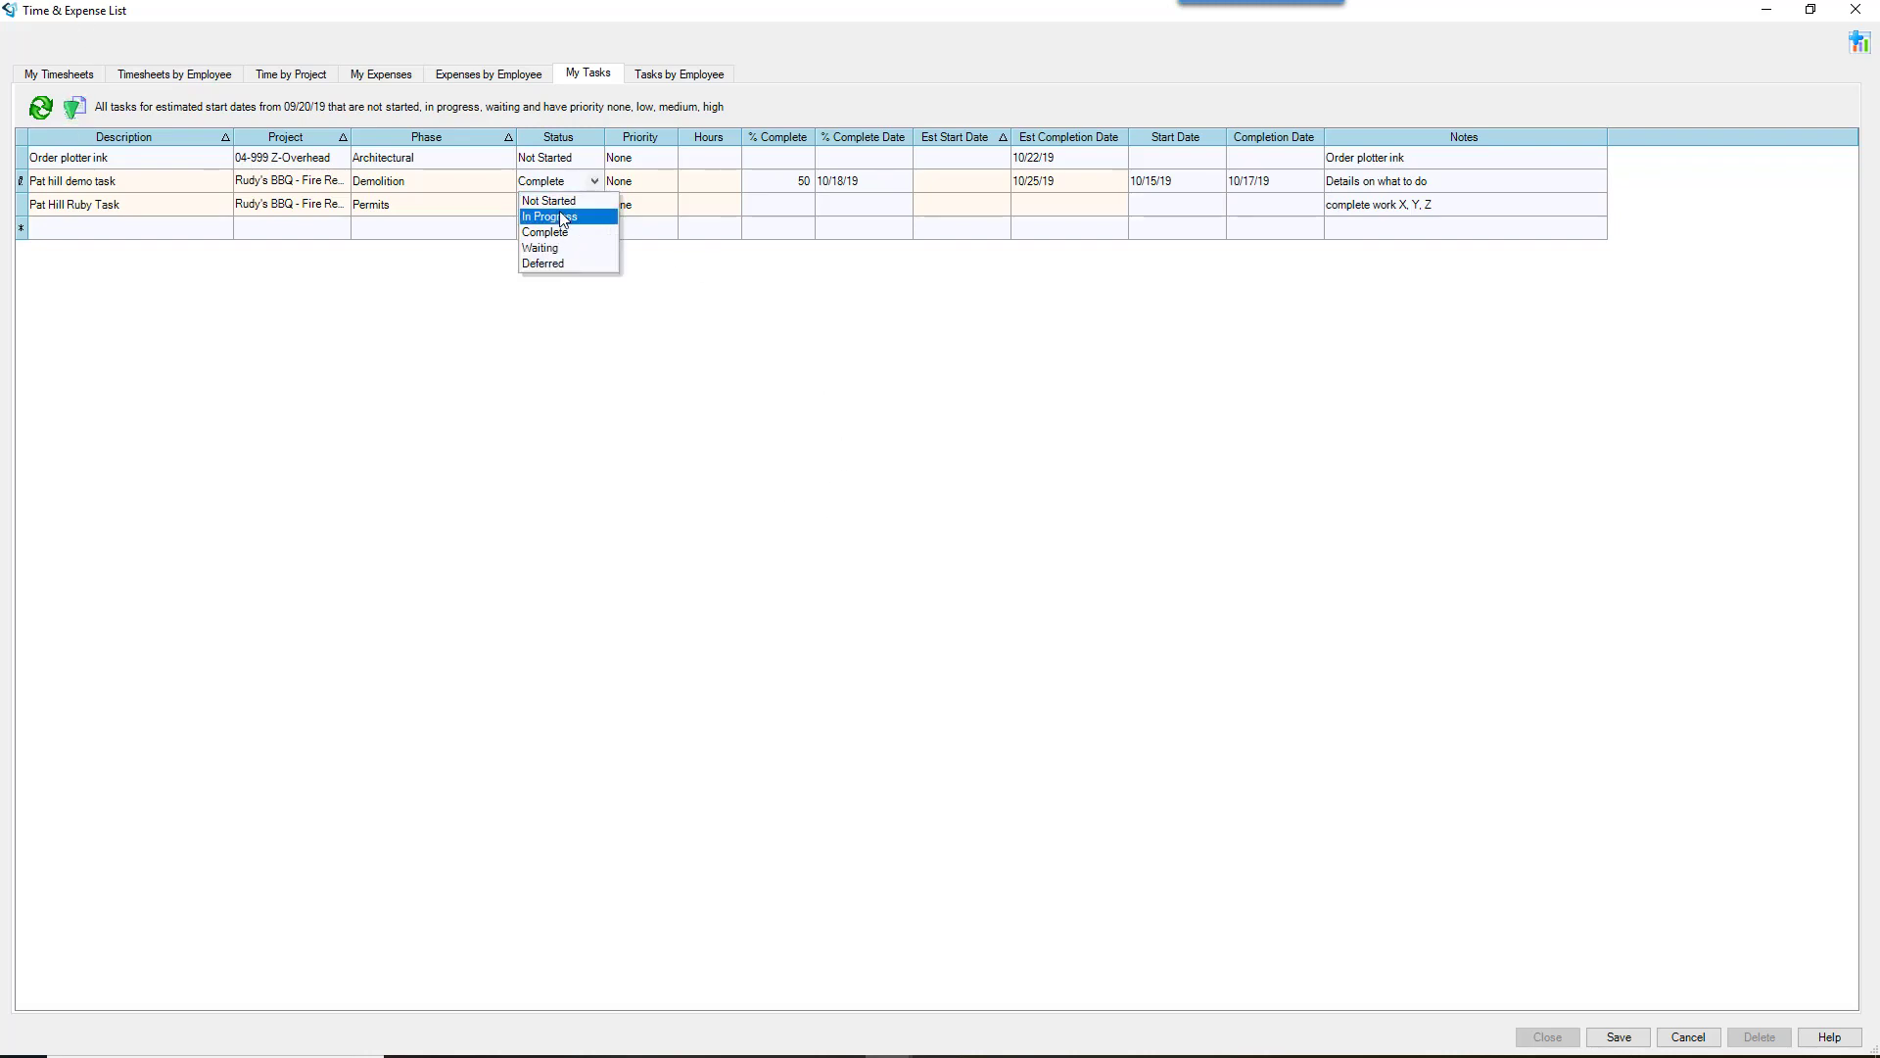
click(564, 215)
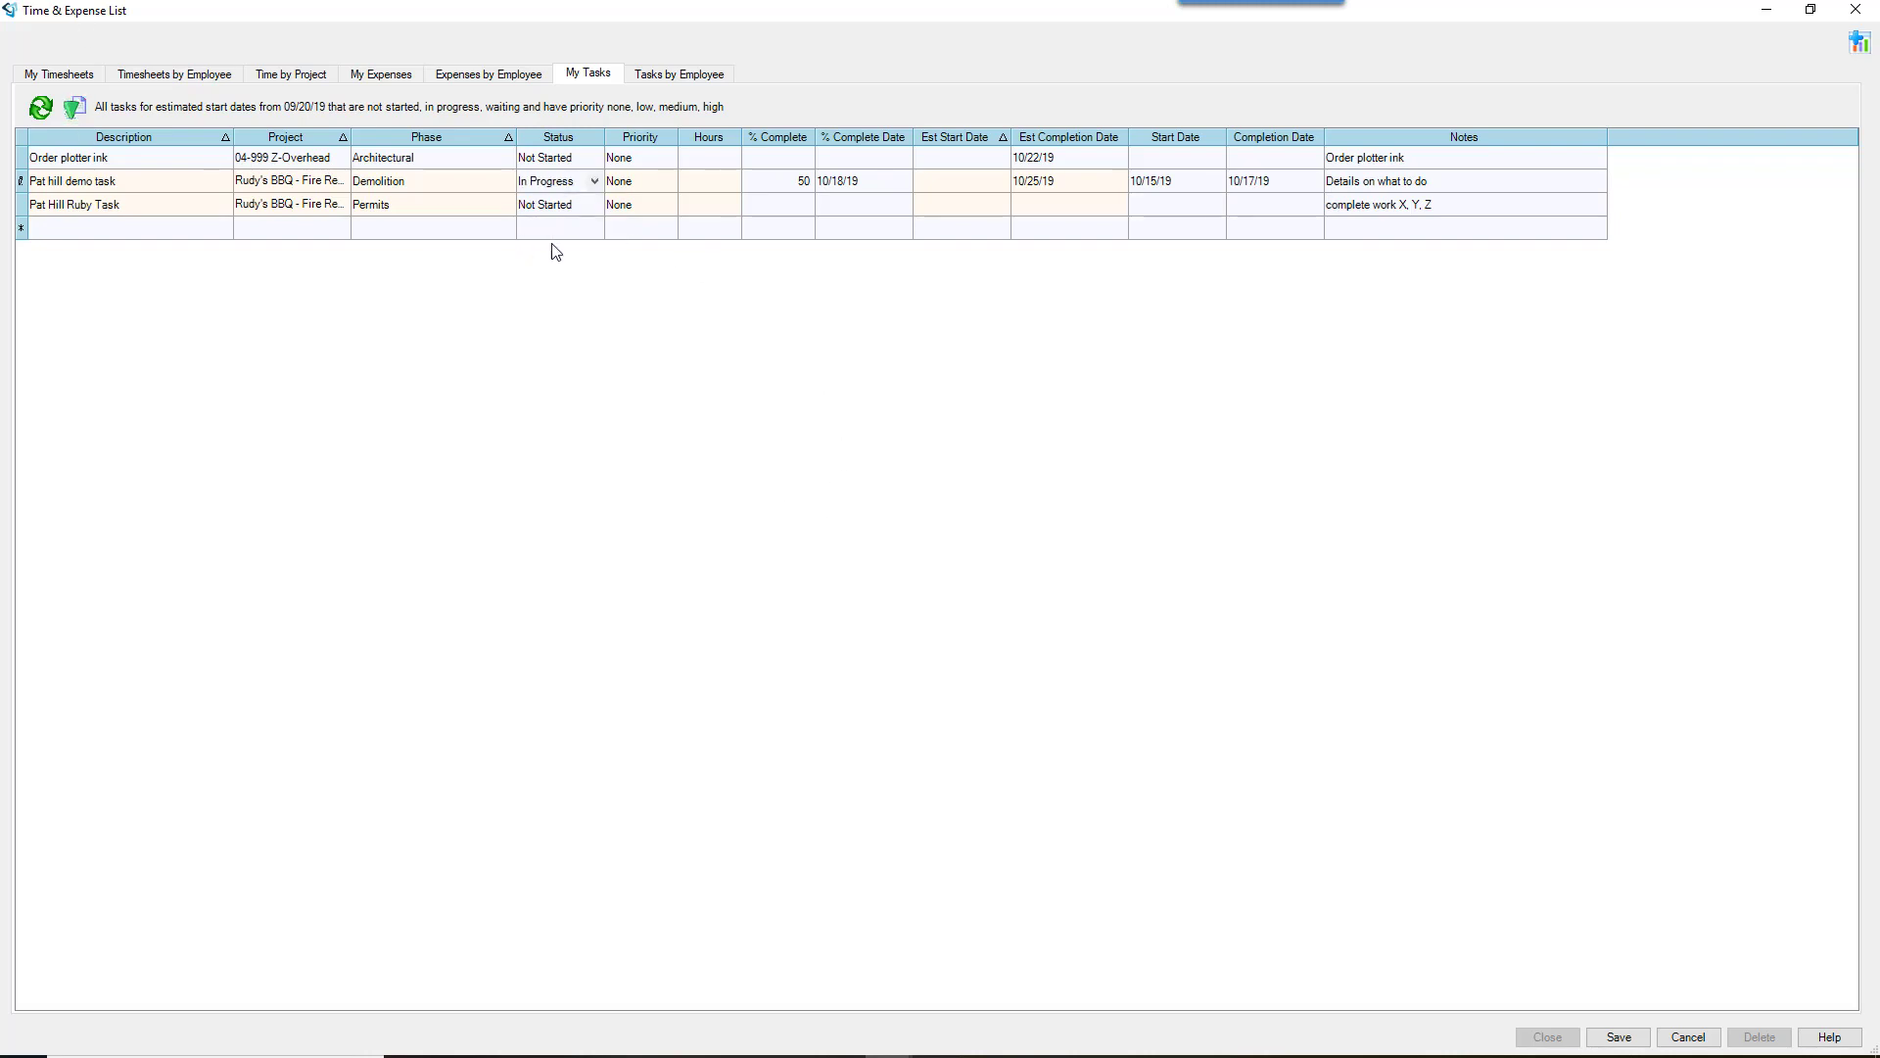
click(1477, 185)
Step: Append 'reason I'm stuck - discuss at meeting' to the Demolition task's notes and verify it
click(1596, 180)
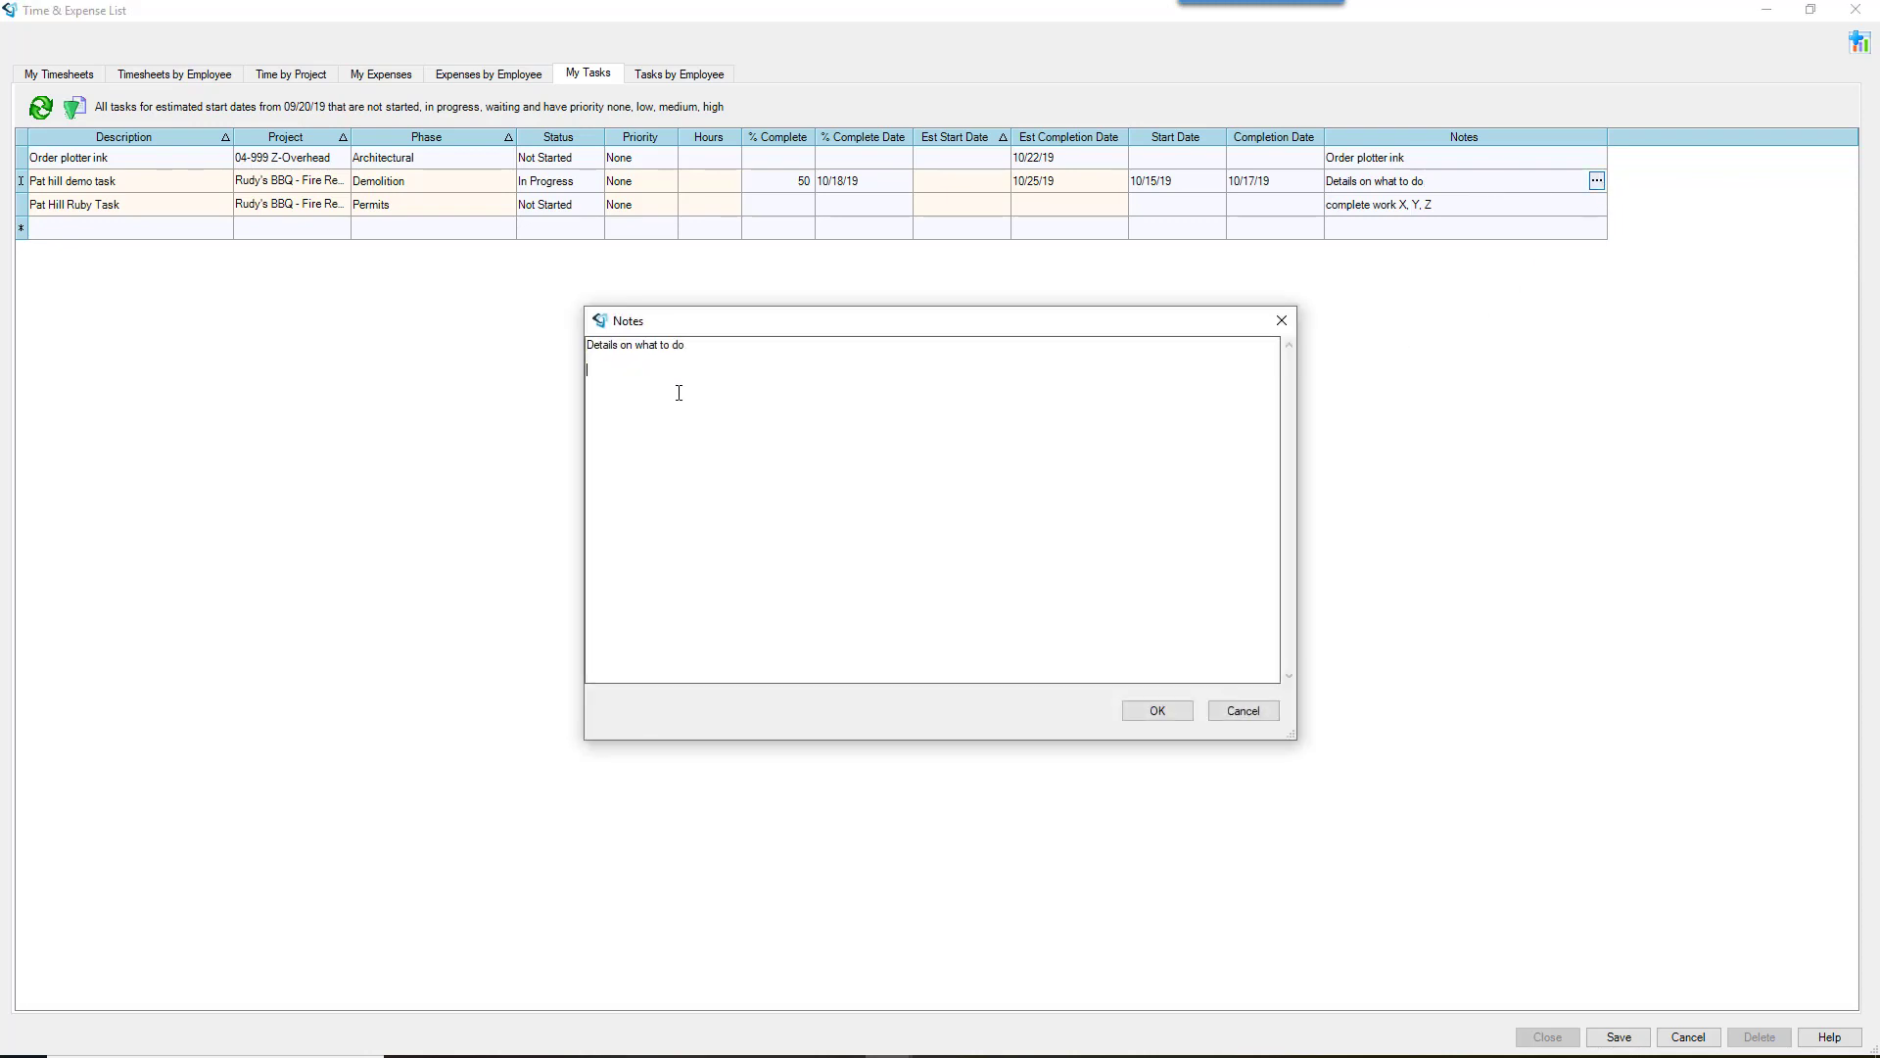
text(reason I'm stuck - discuss at meeting)
click(1158, 712)
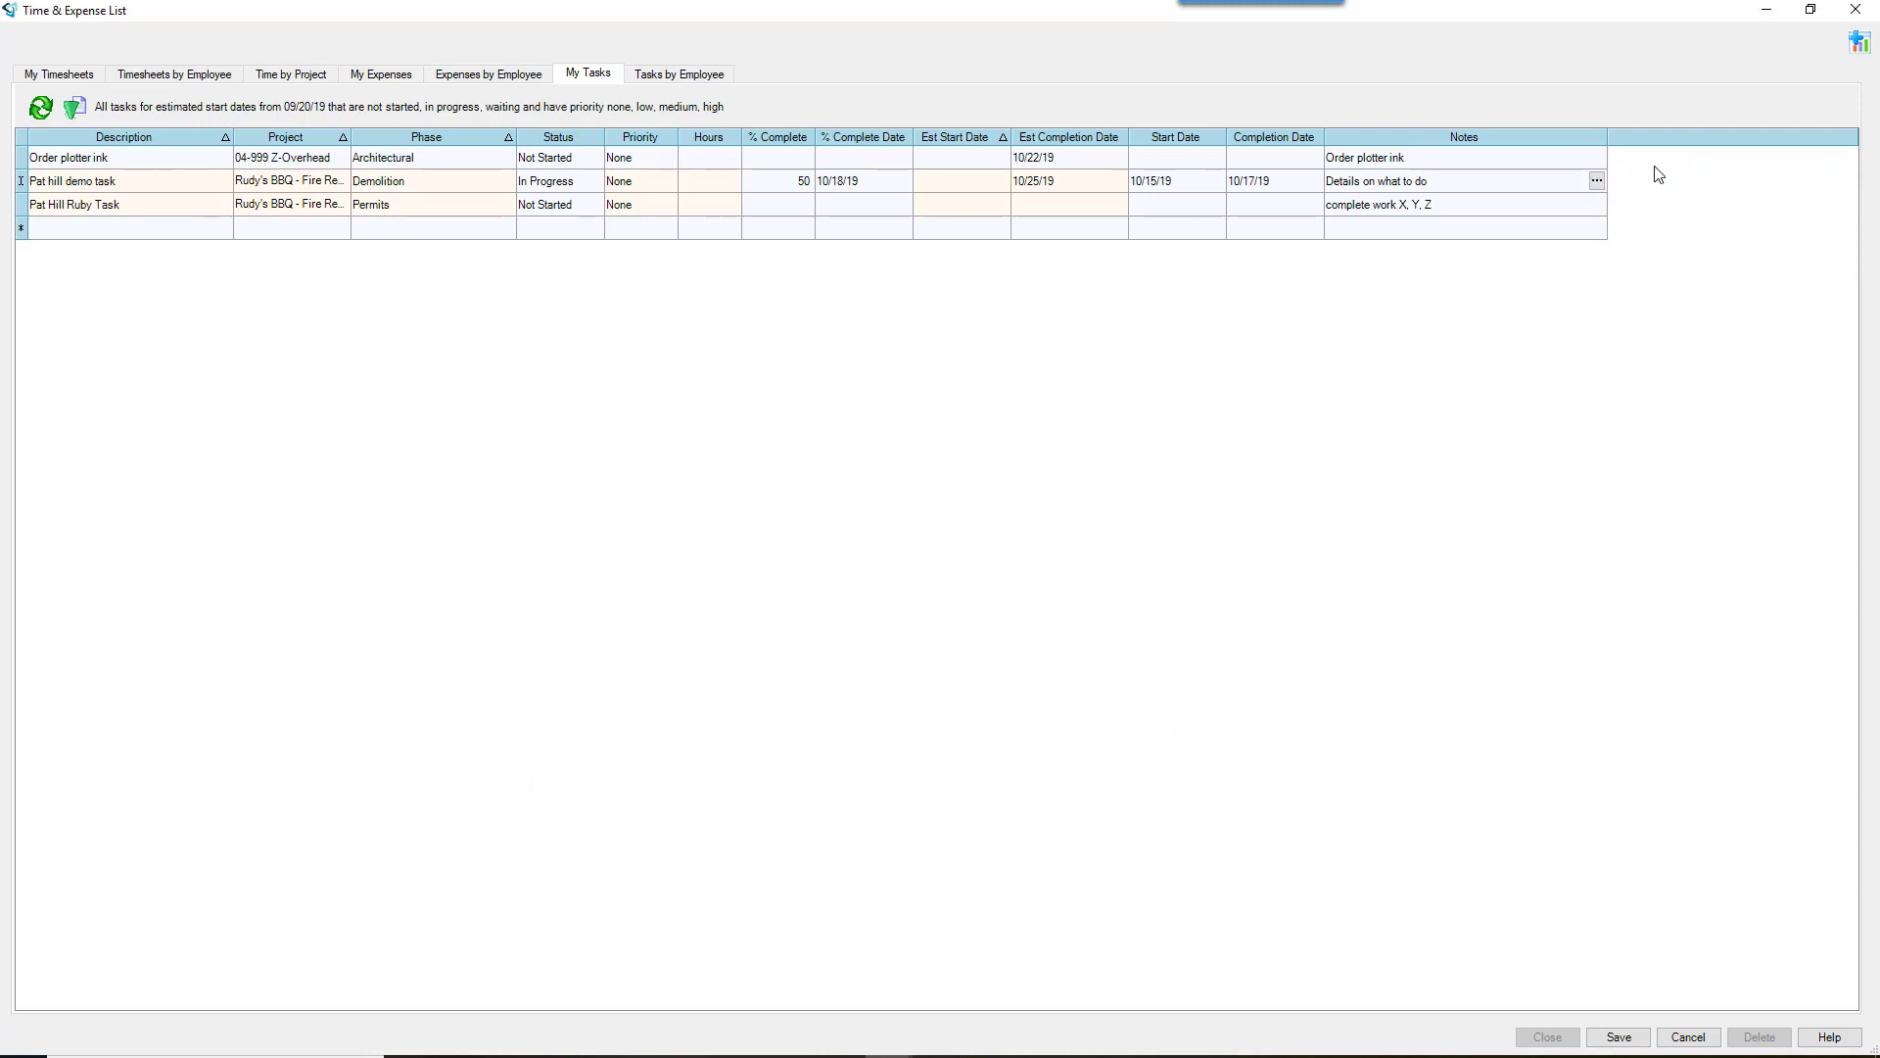
click(1597, 181)
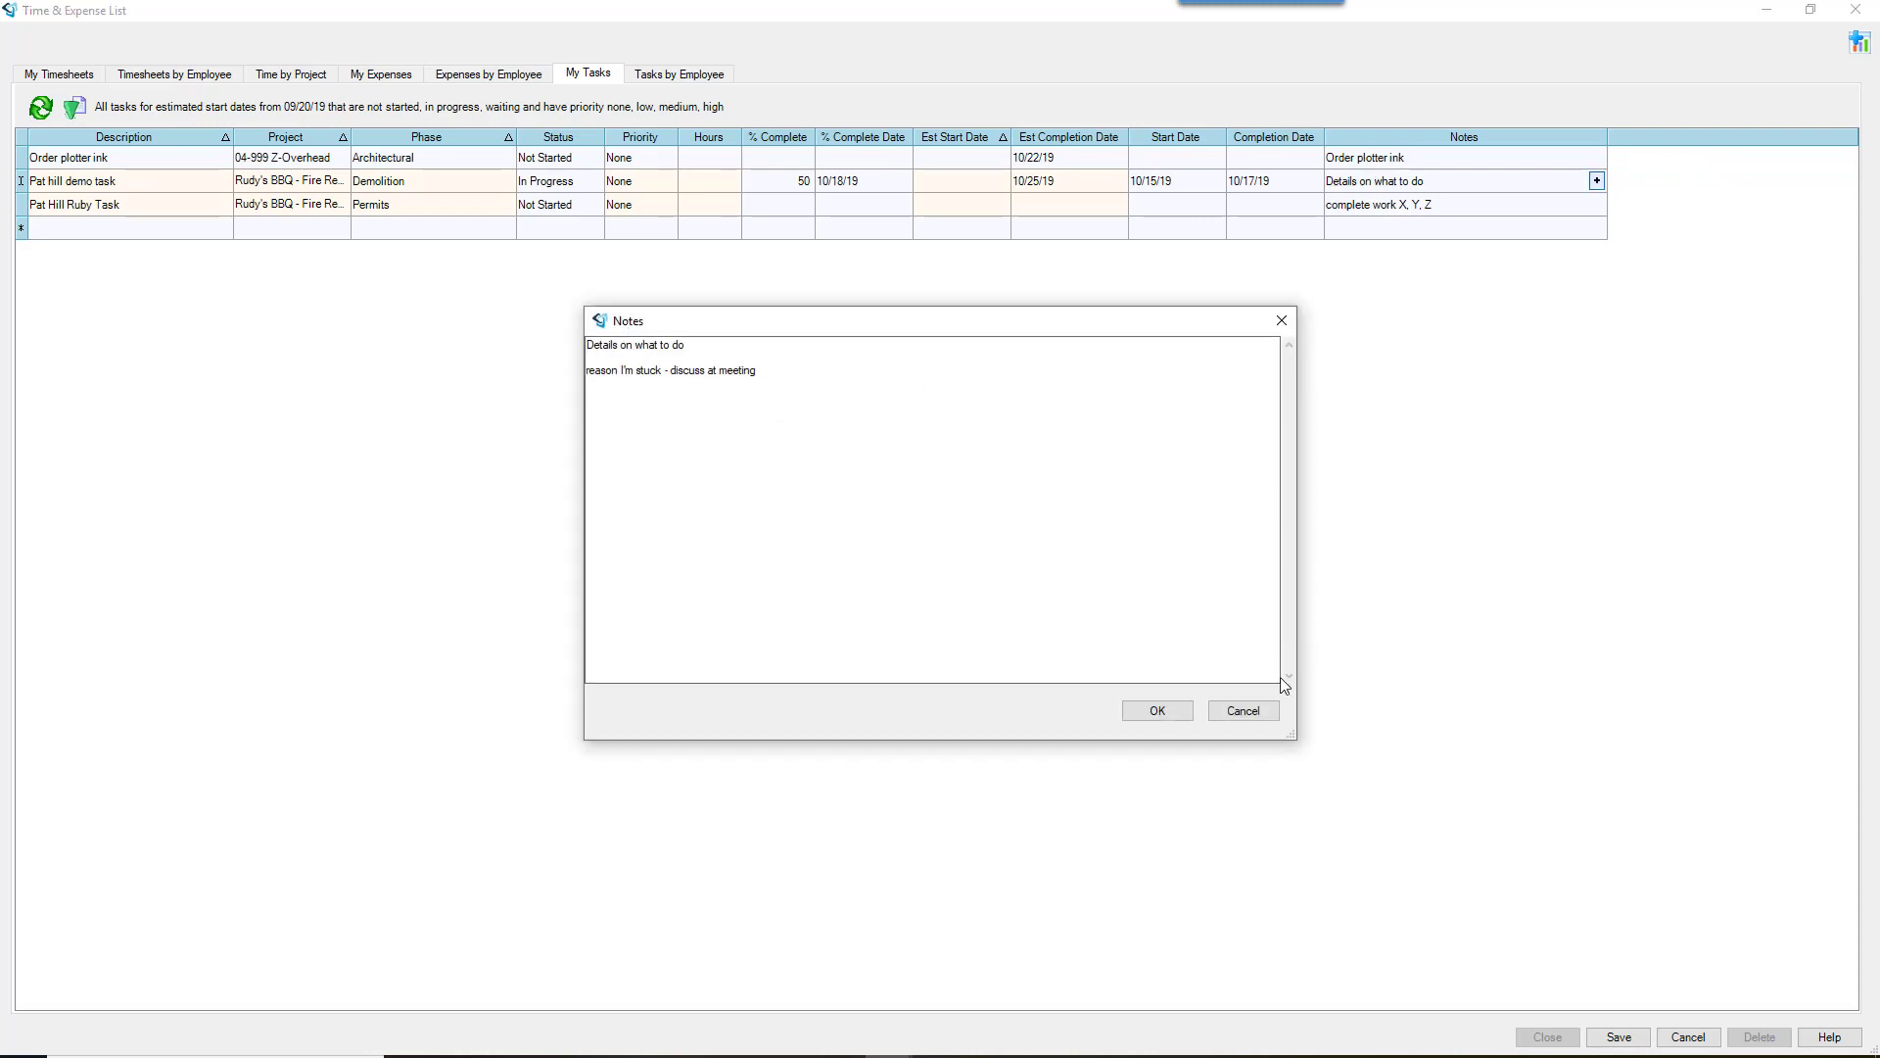
click(1160, 714)
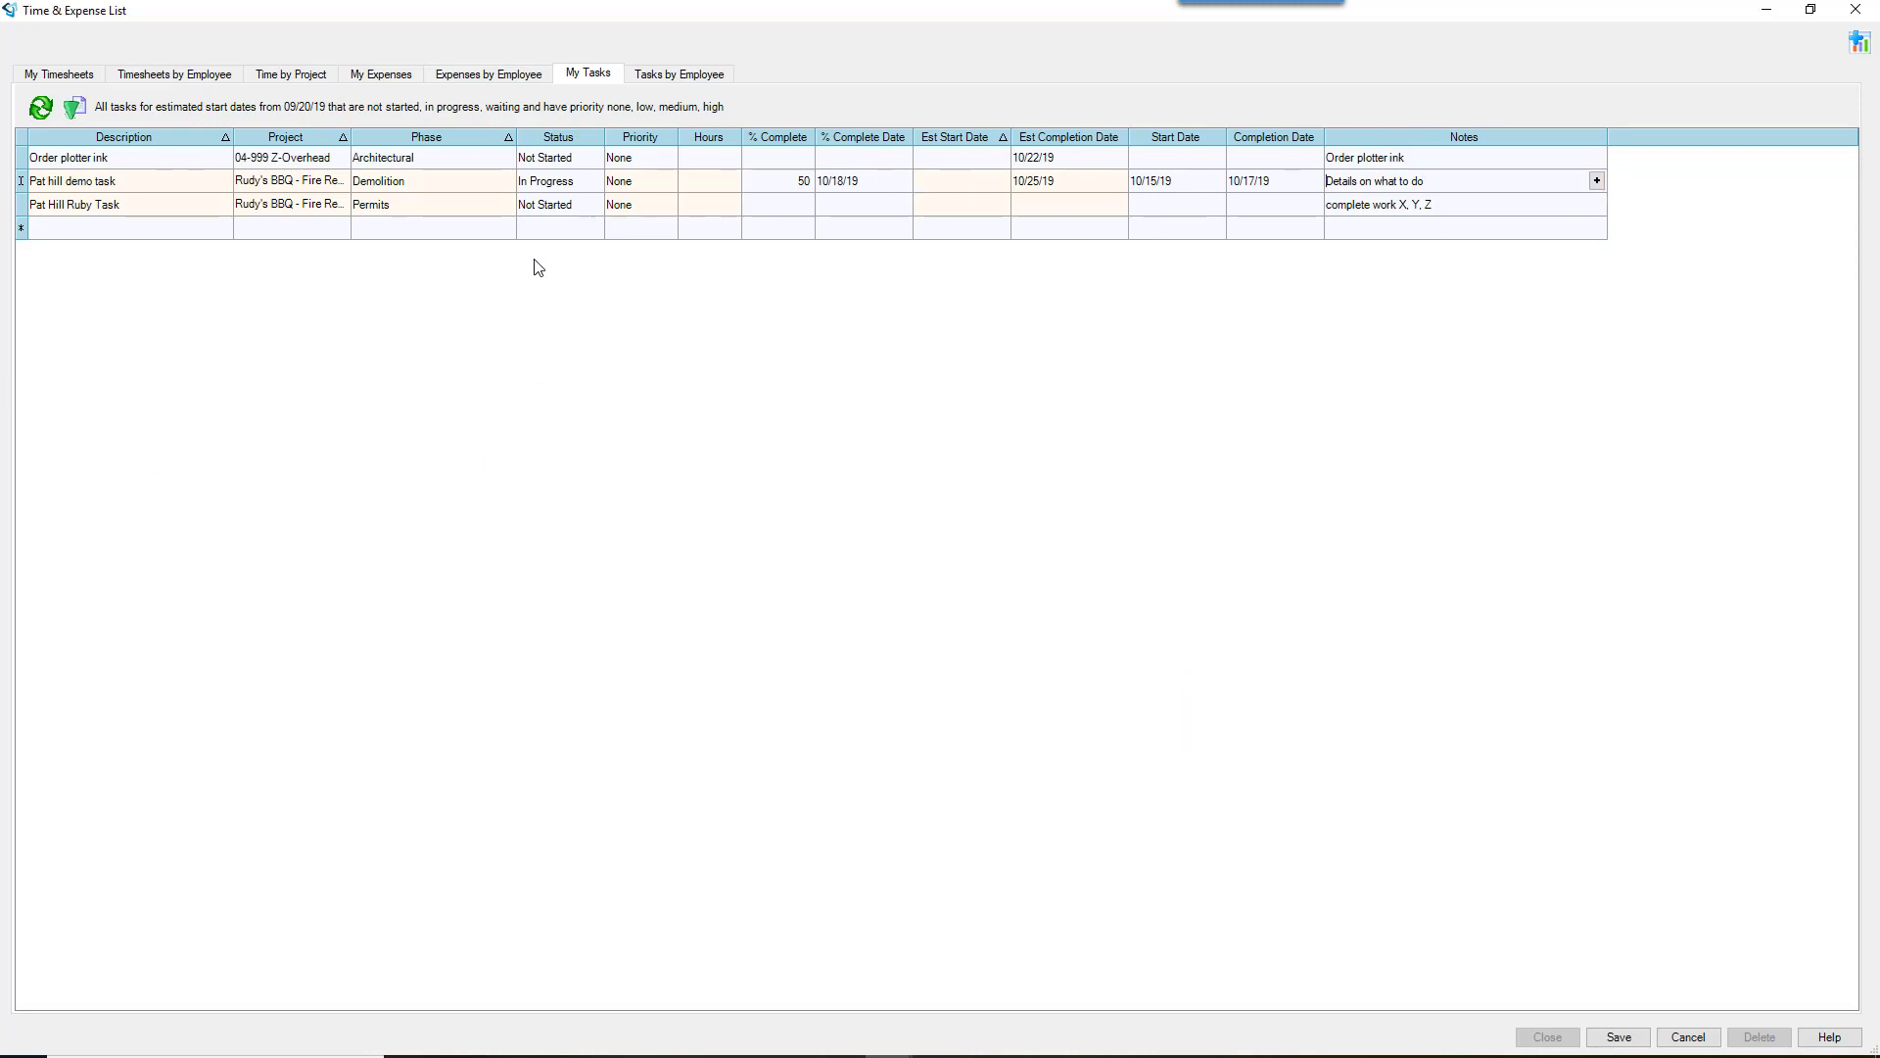
click(714, 76)
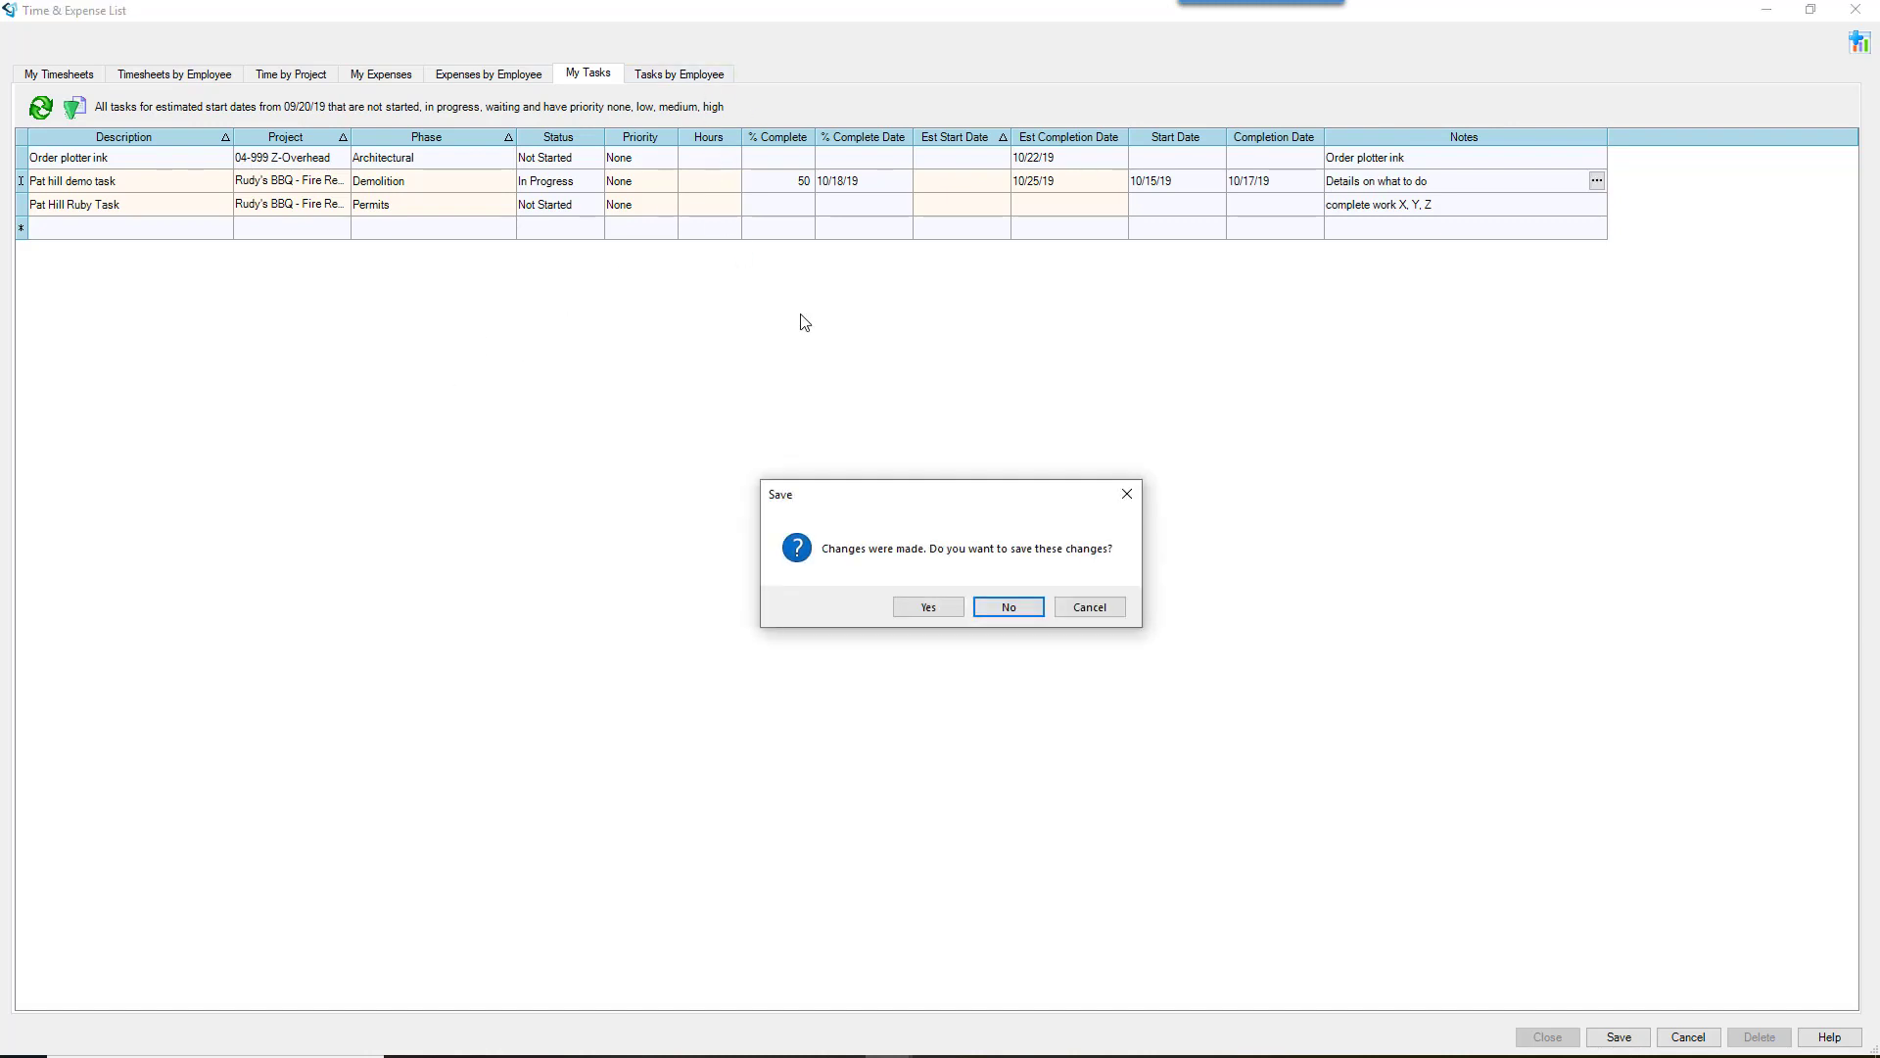
Step: Save the task changes, review the Tasks by Employee grid, then return to My Tasks
click(930, 608)
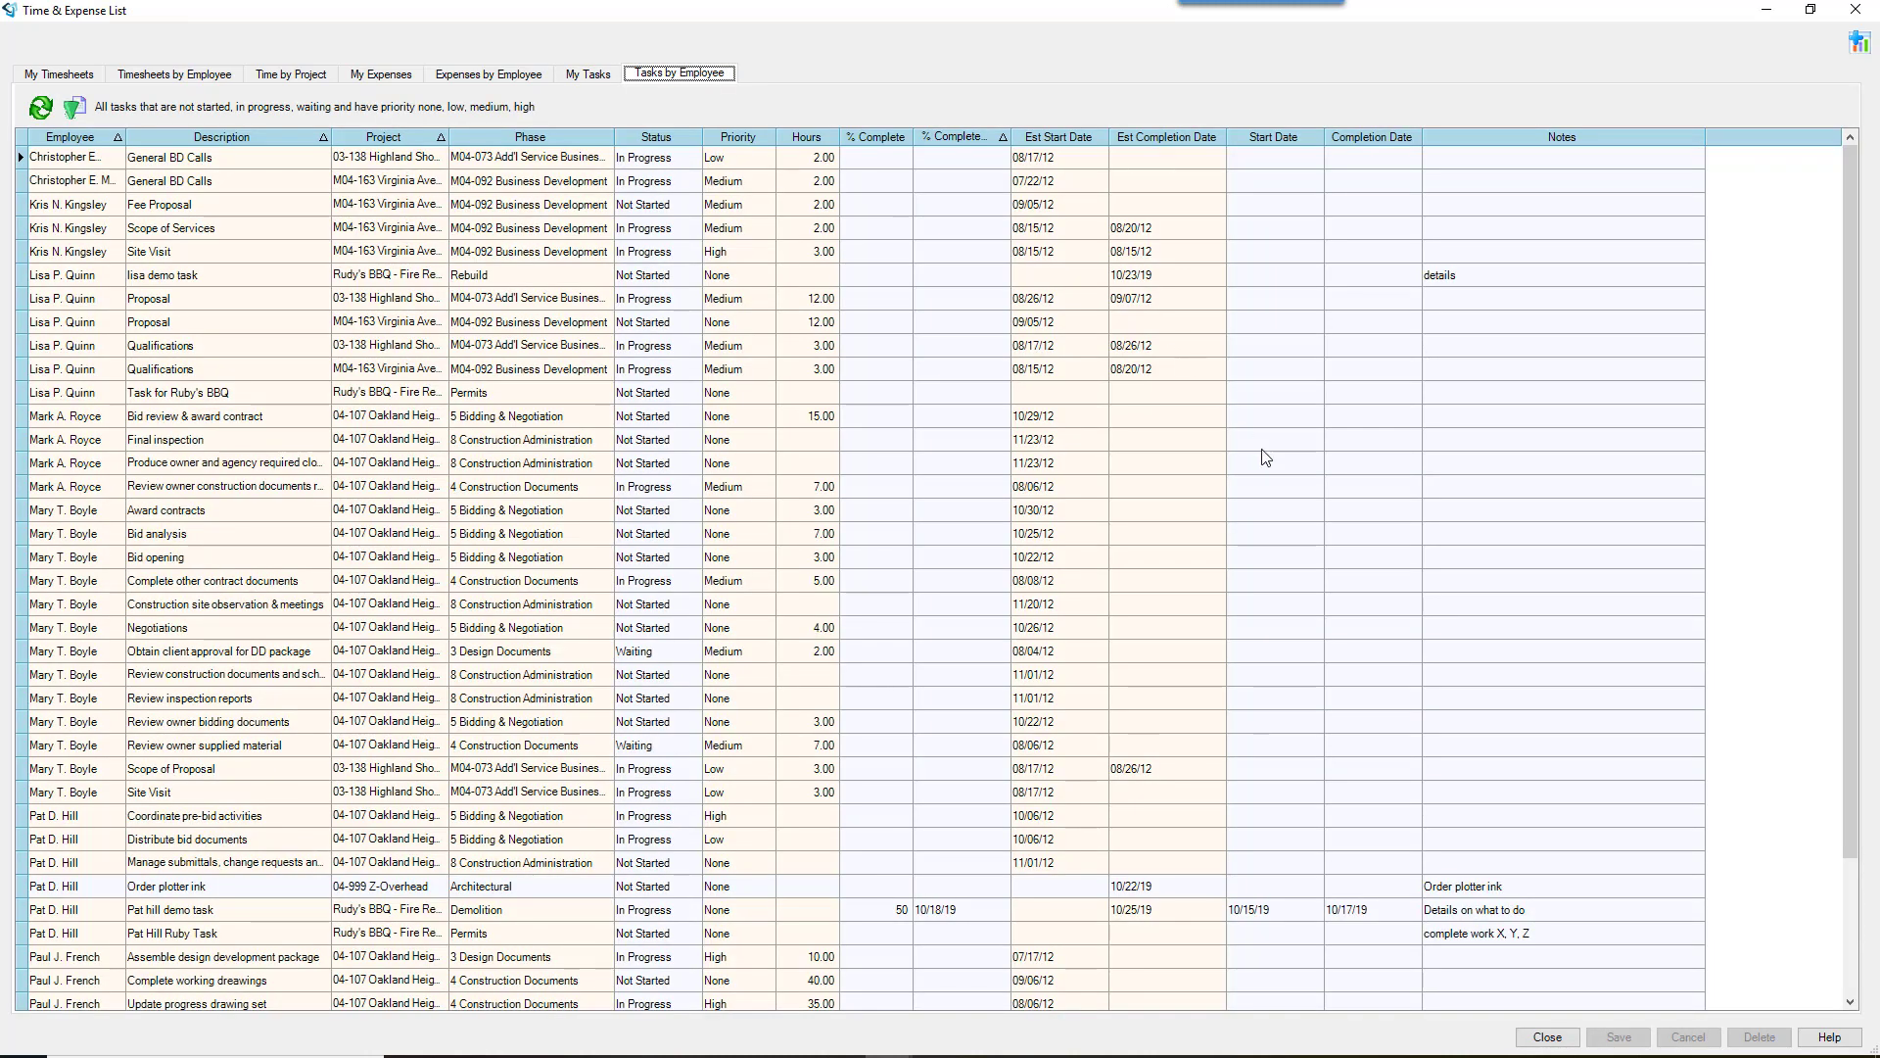
scroll(1278, 698, down, 3)
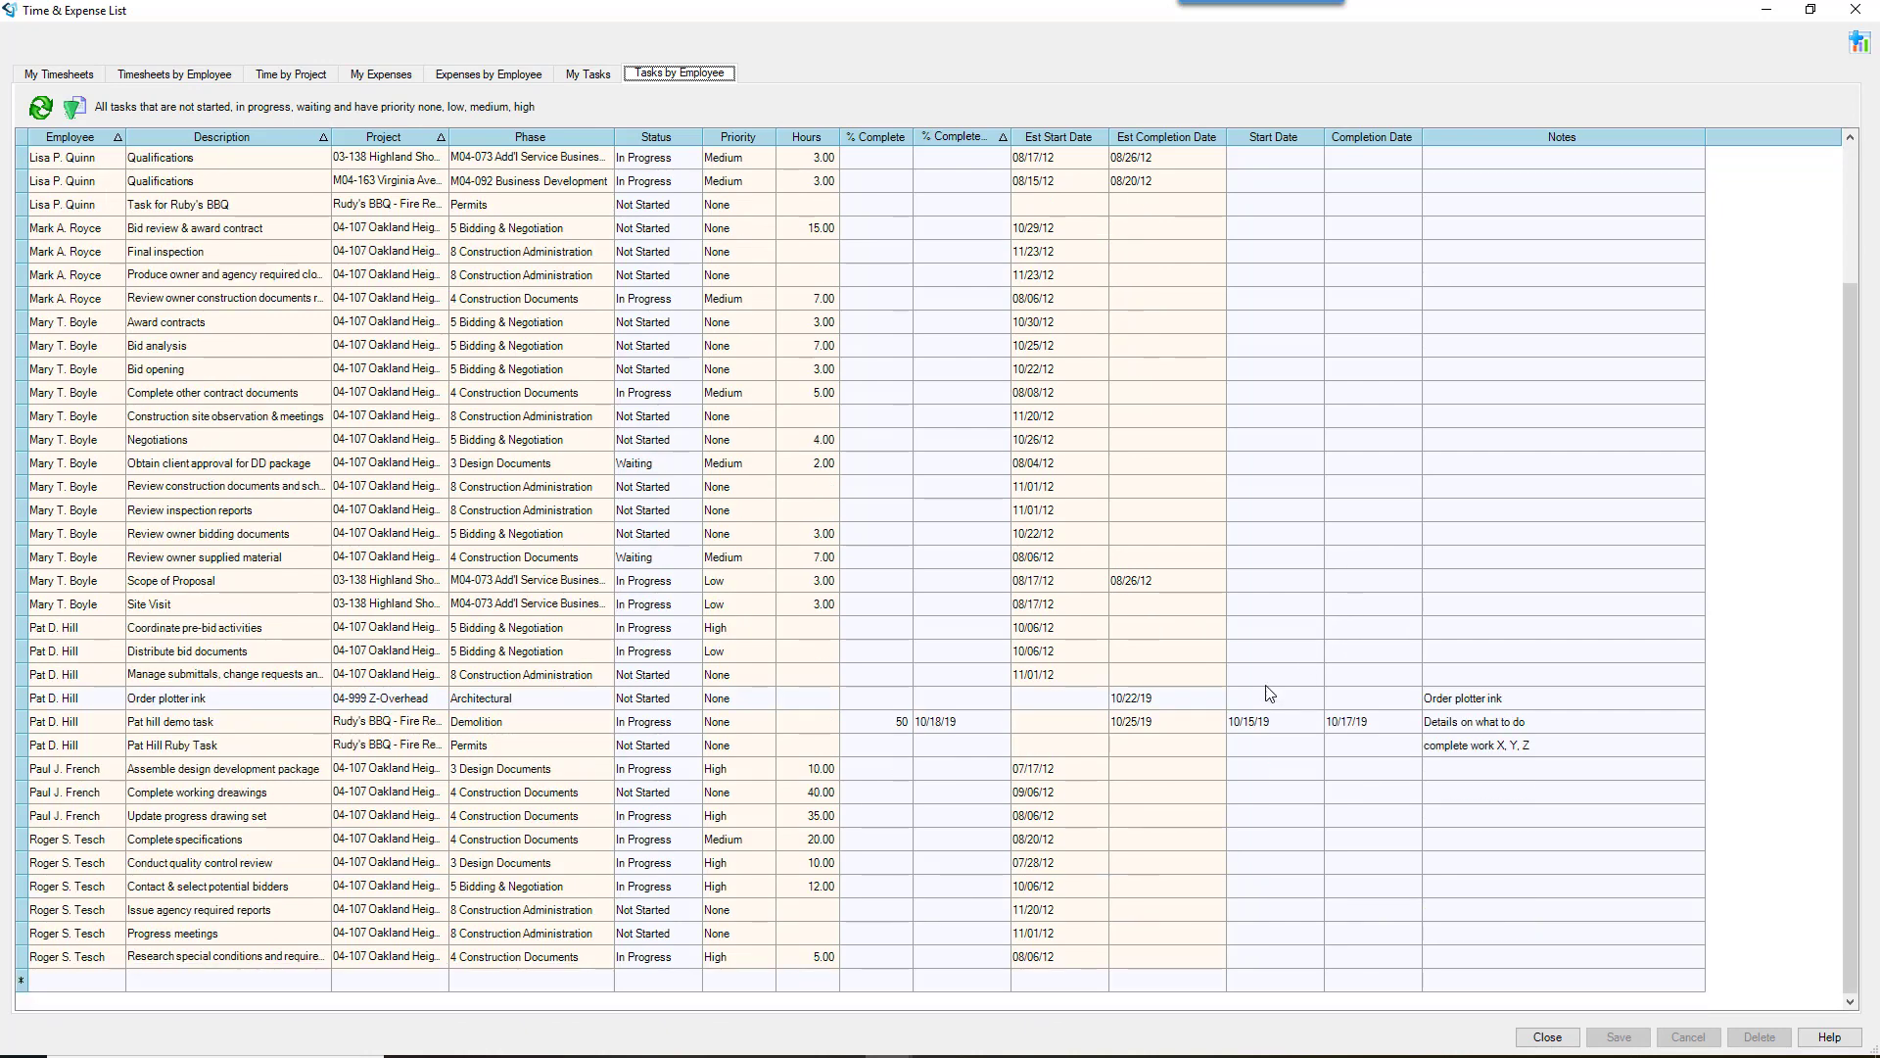
scroll(578, 688, up, 3)
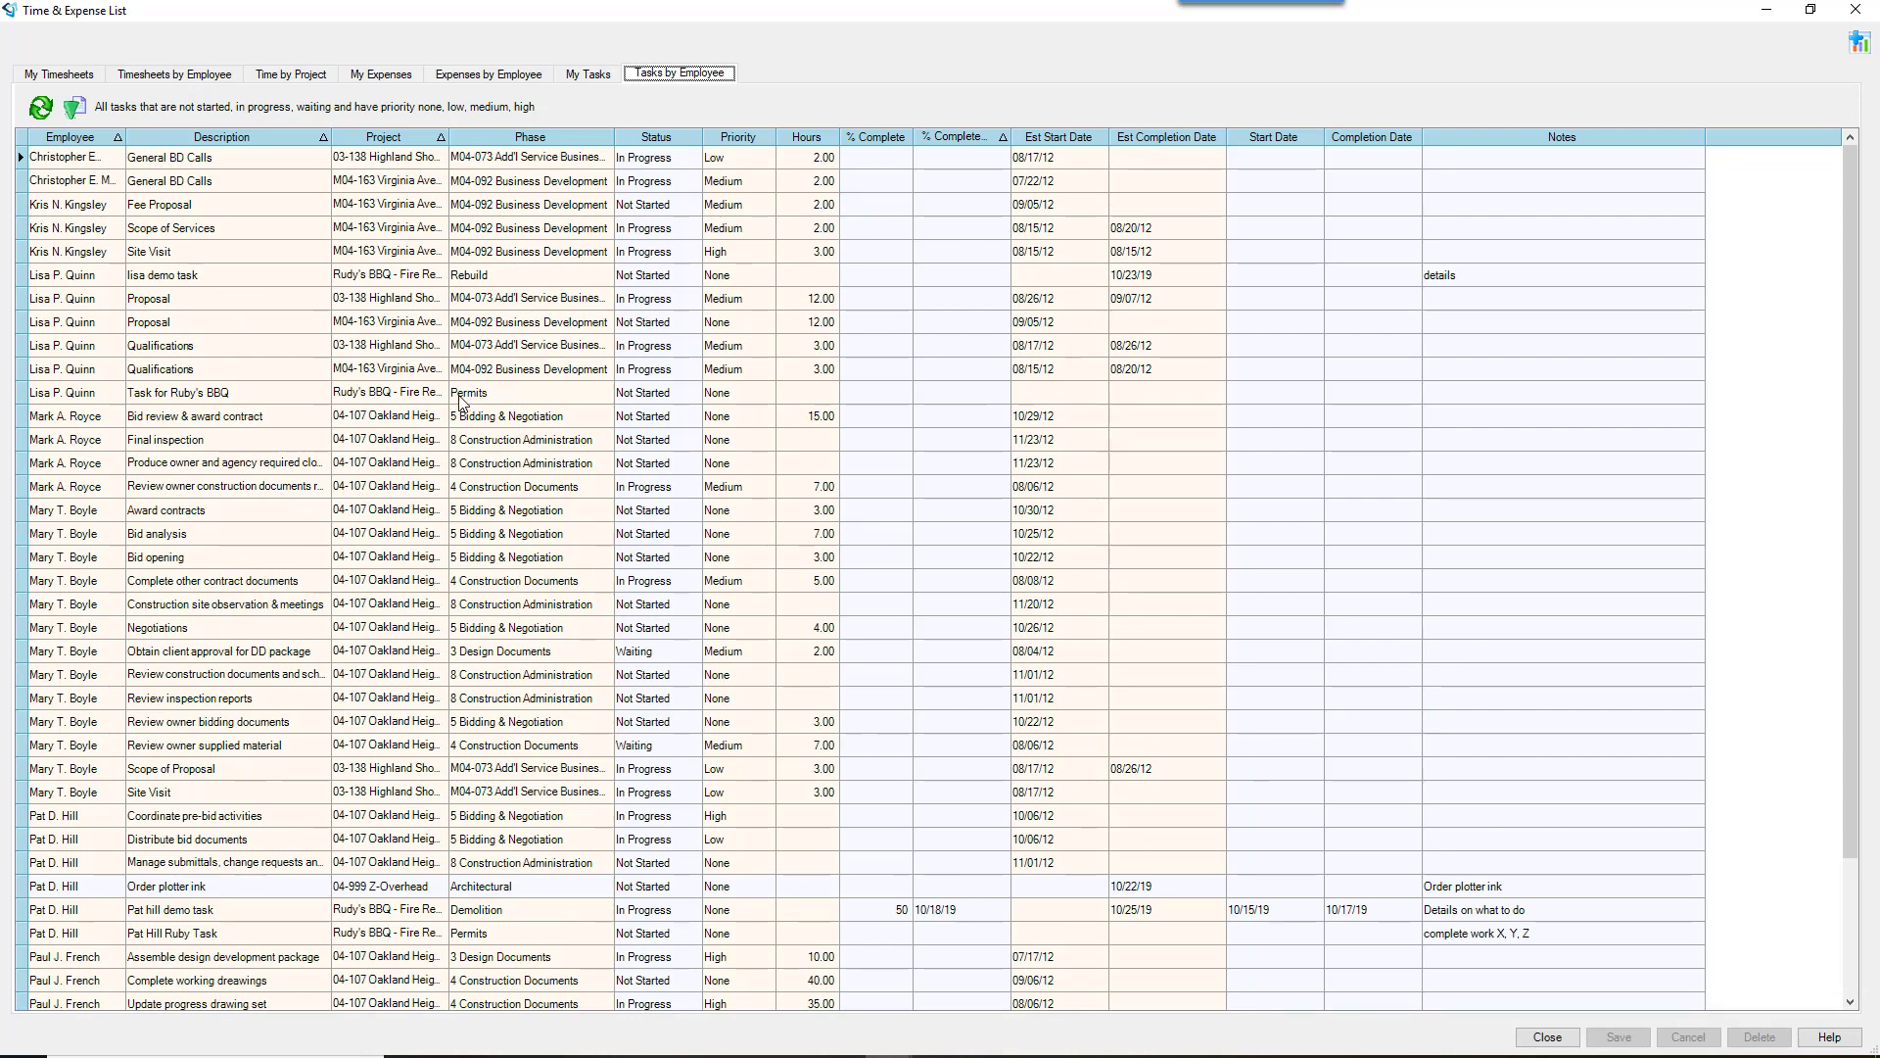
click(270, 402)
click(589, 76)
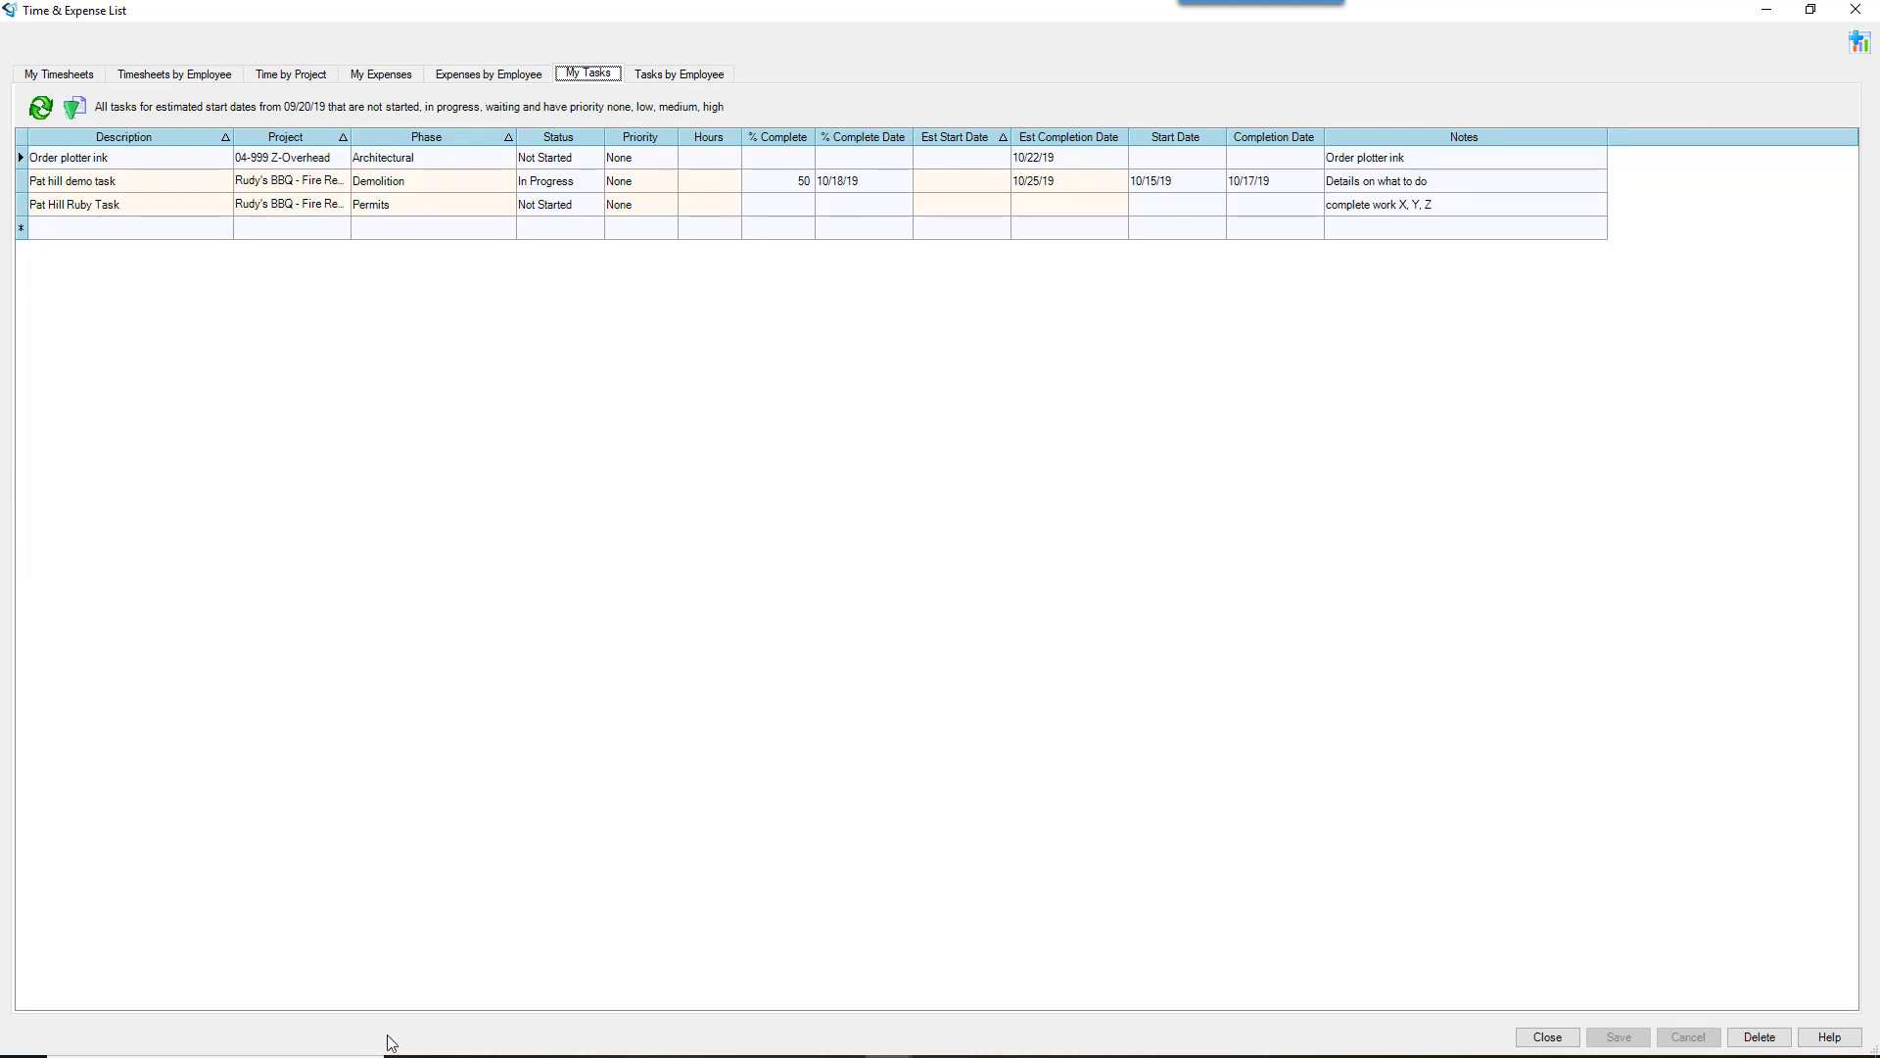
click(458, 1055)
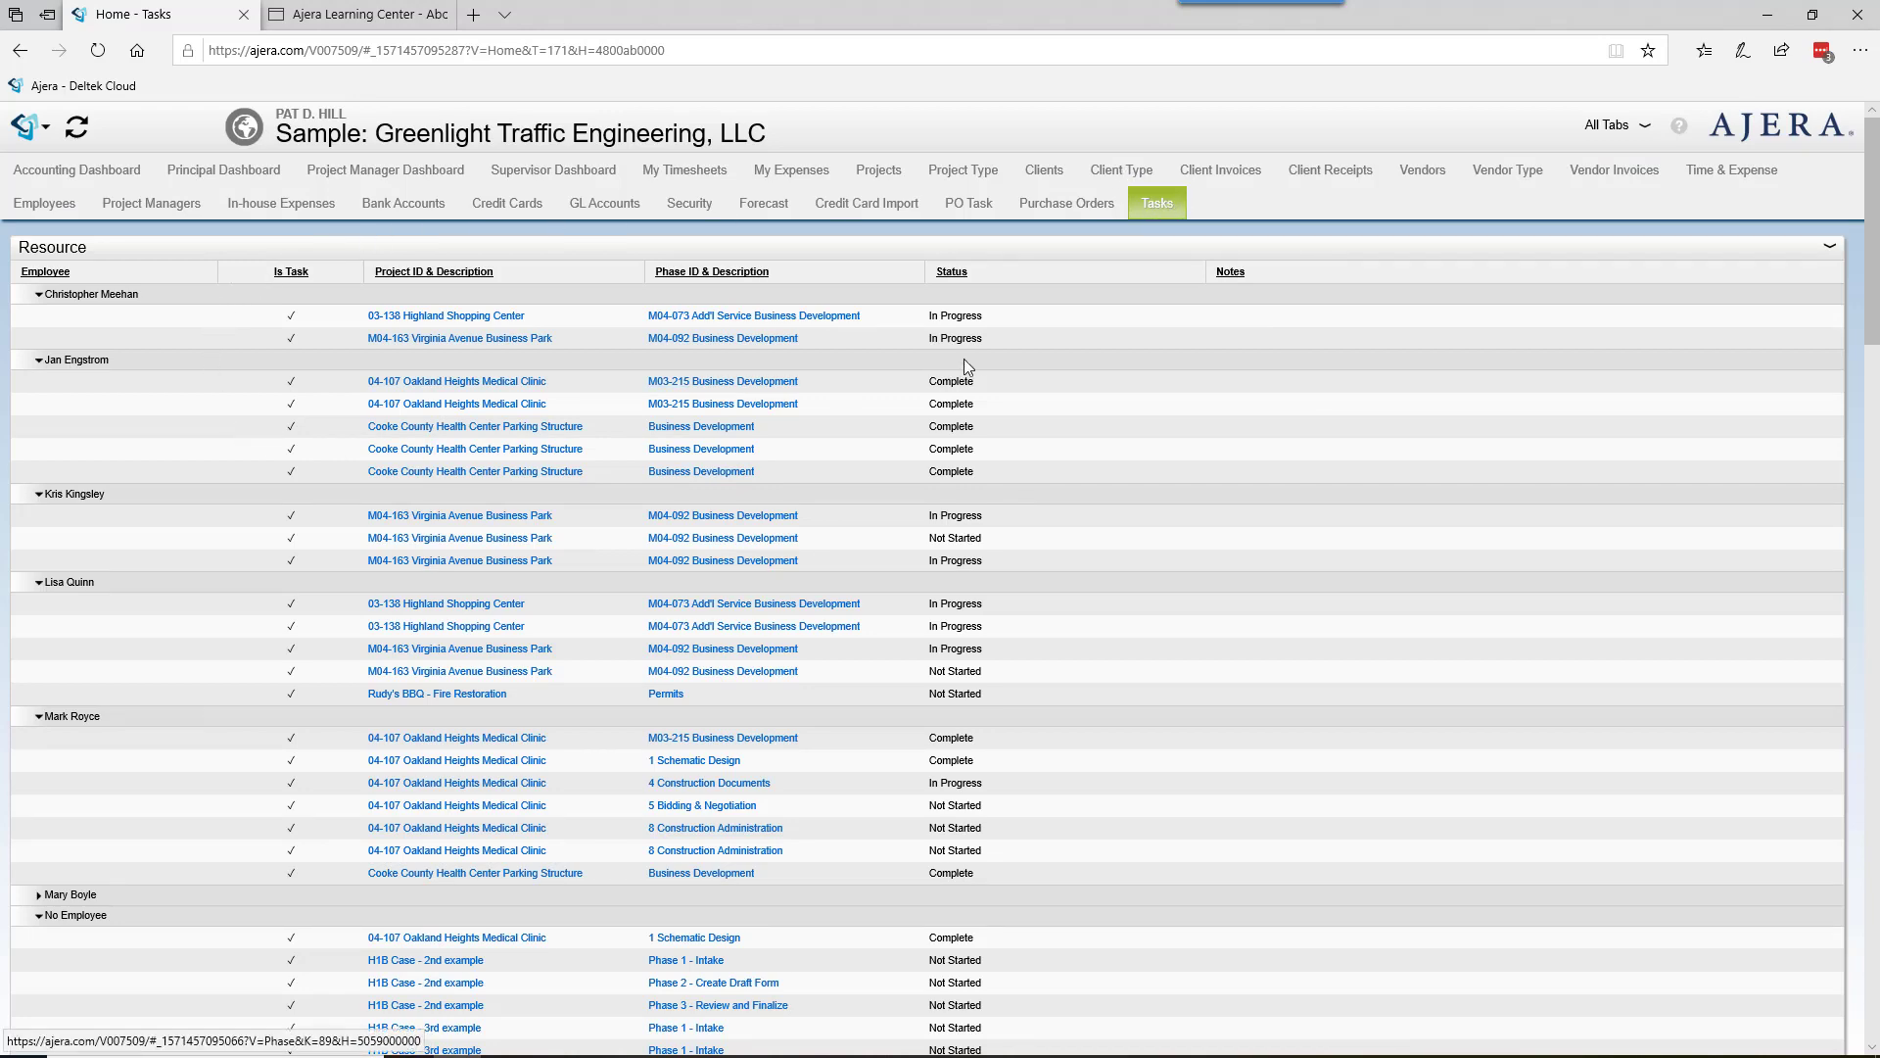
Step: Scroll through the web Tasks page grouped by employee, then return to Ajera's Time & Expense List window
scroll(1185, 699, down, 1)
scroll(1185, 699, up, 1)
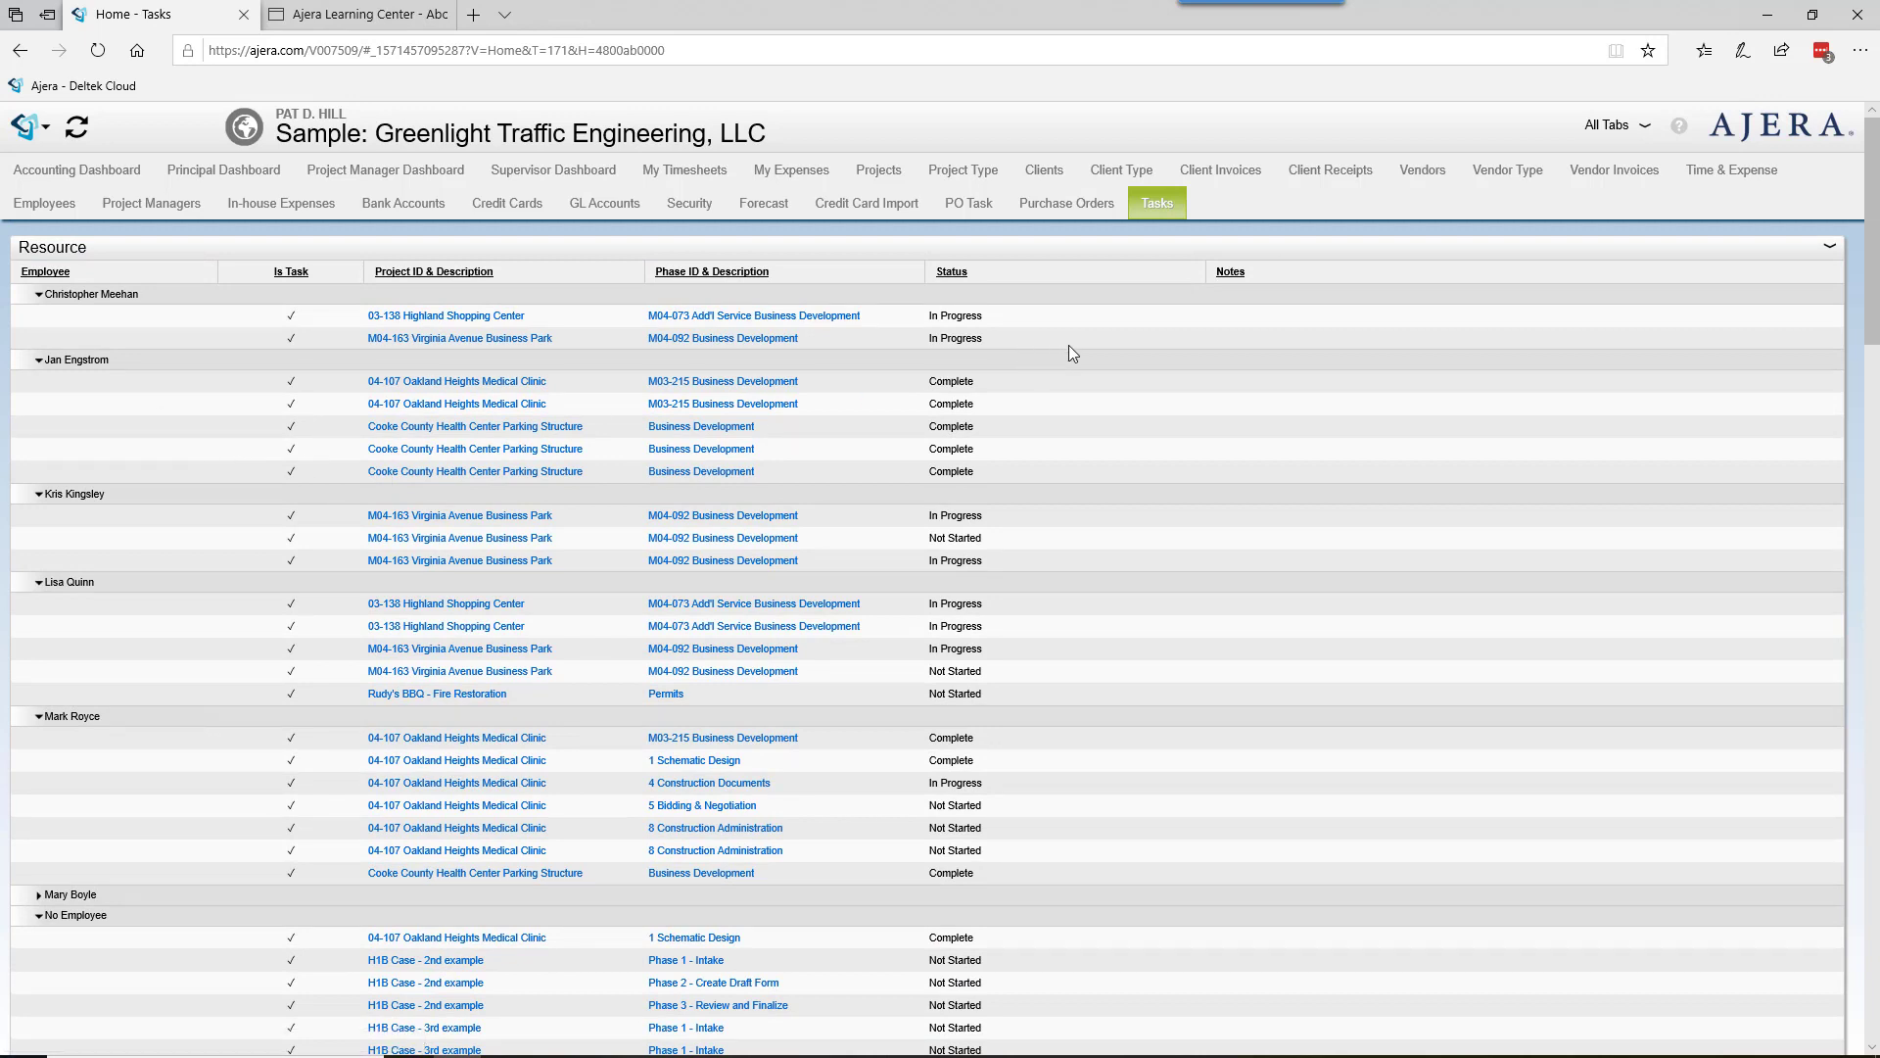
scroll(989, 421, down, 7)
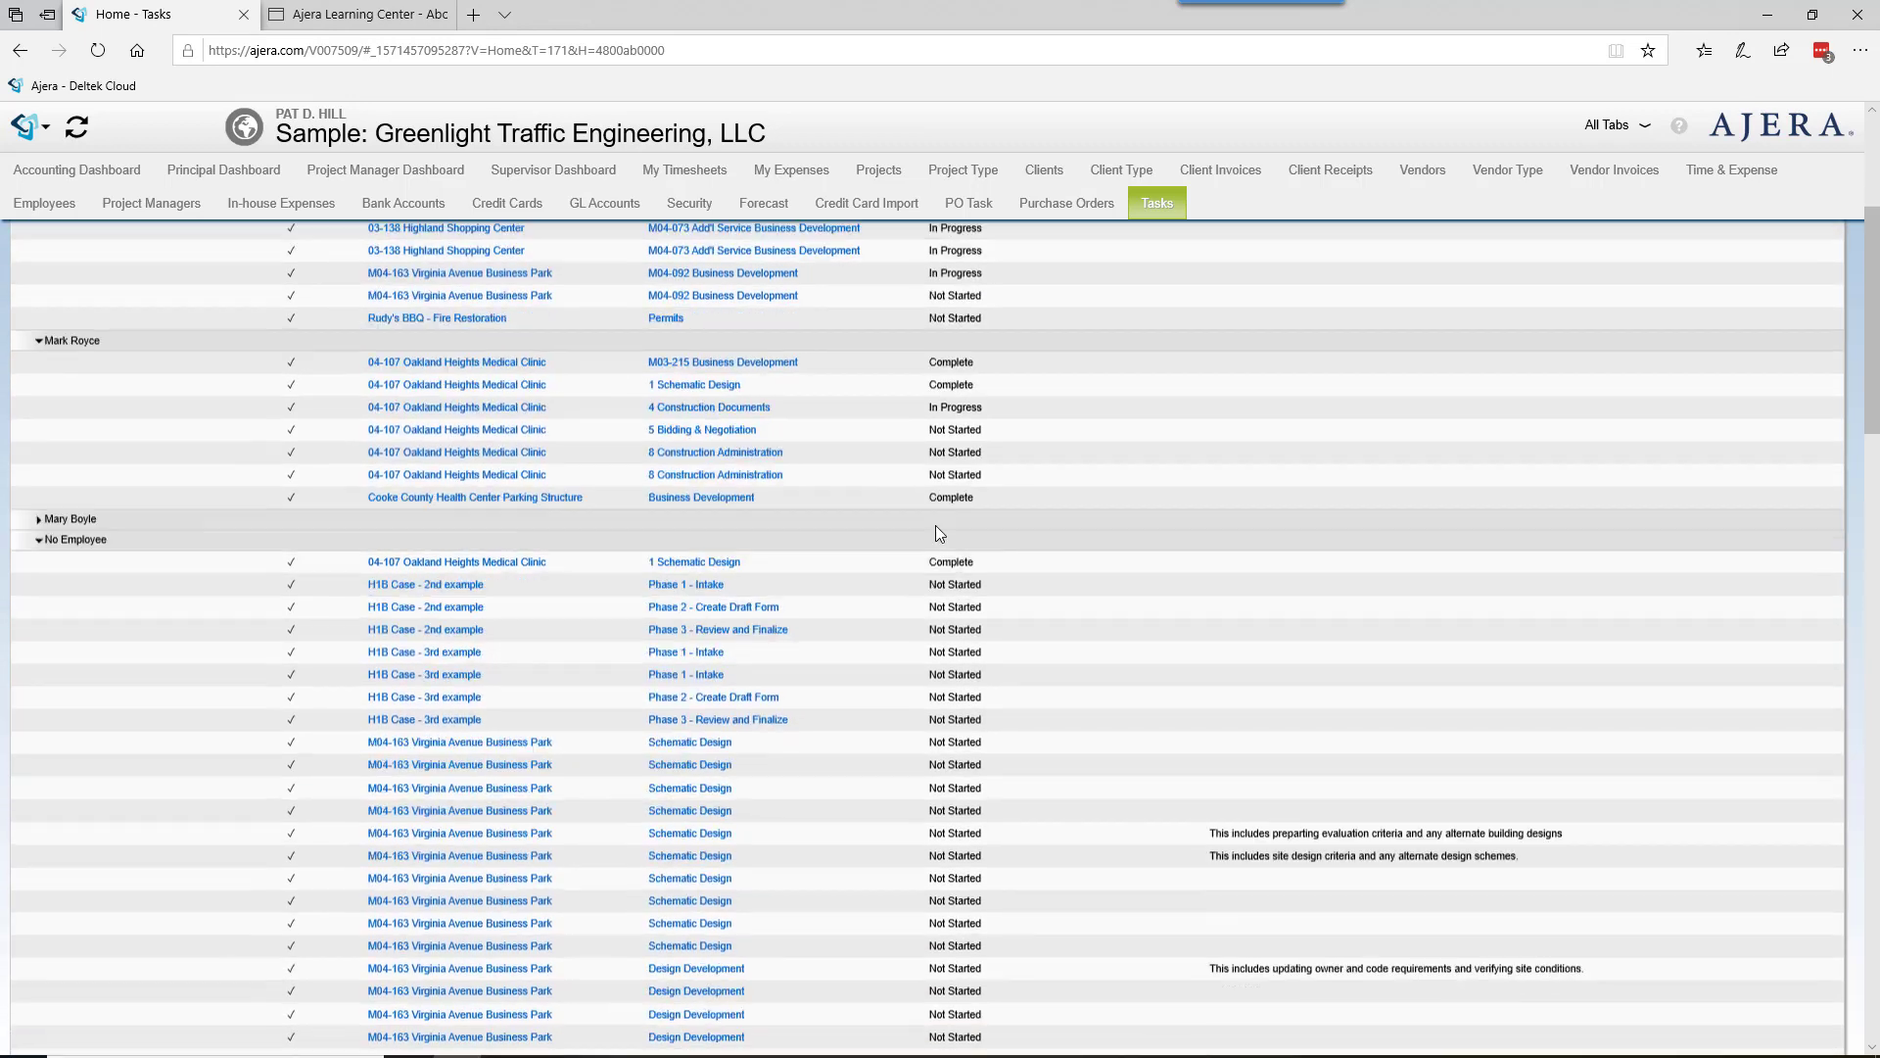
scroll(342, 362, up, 1)
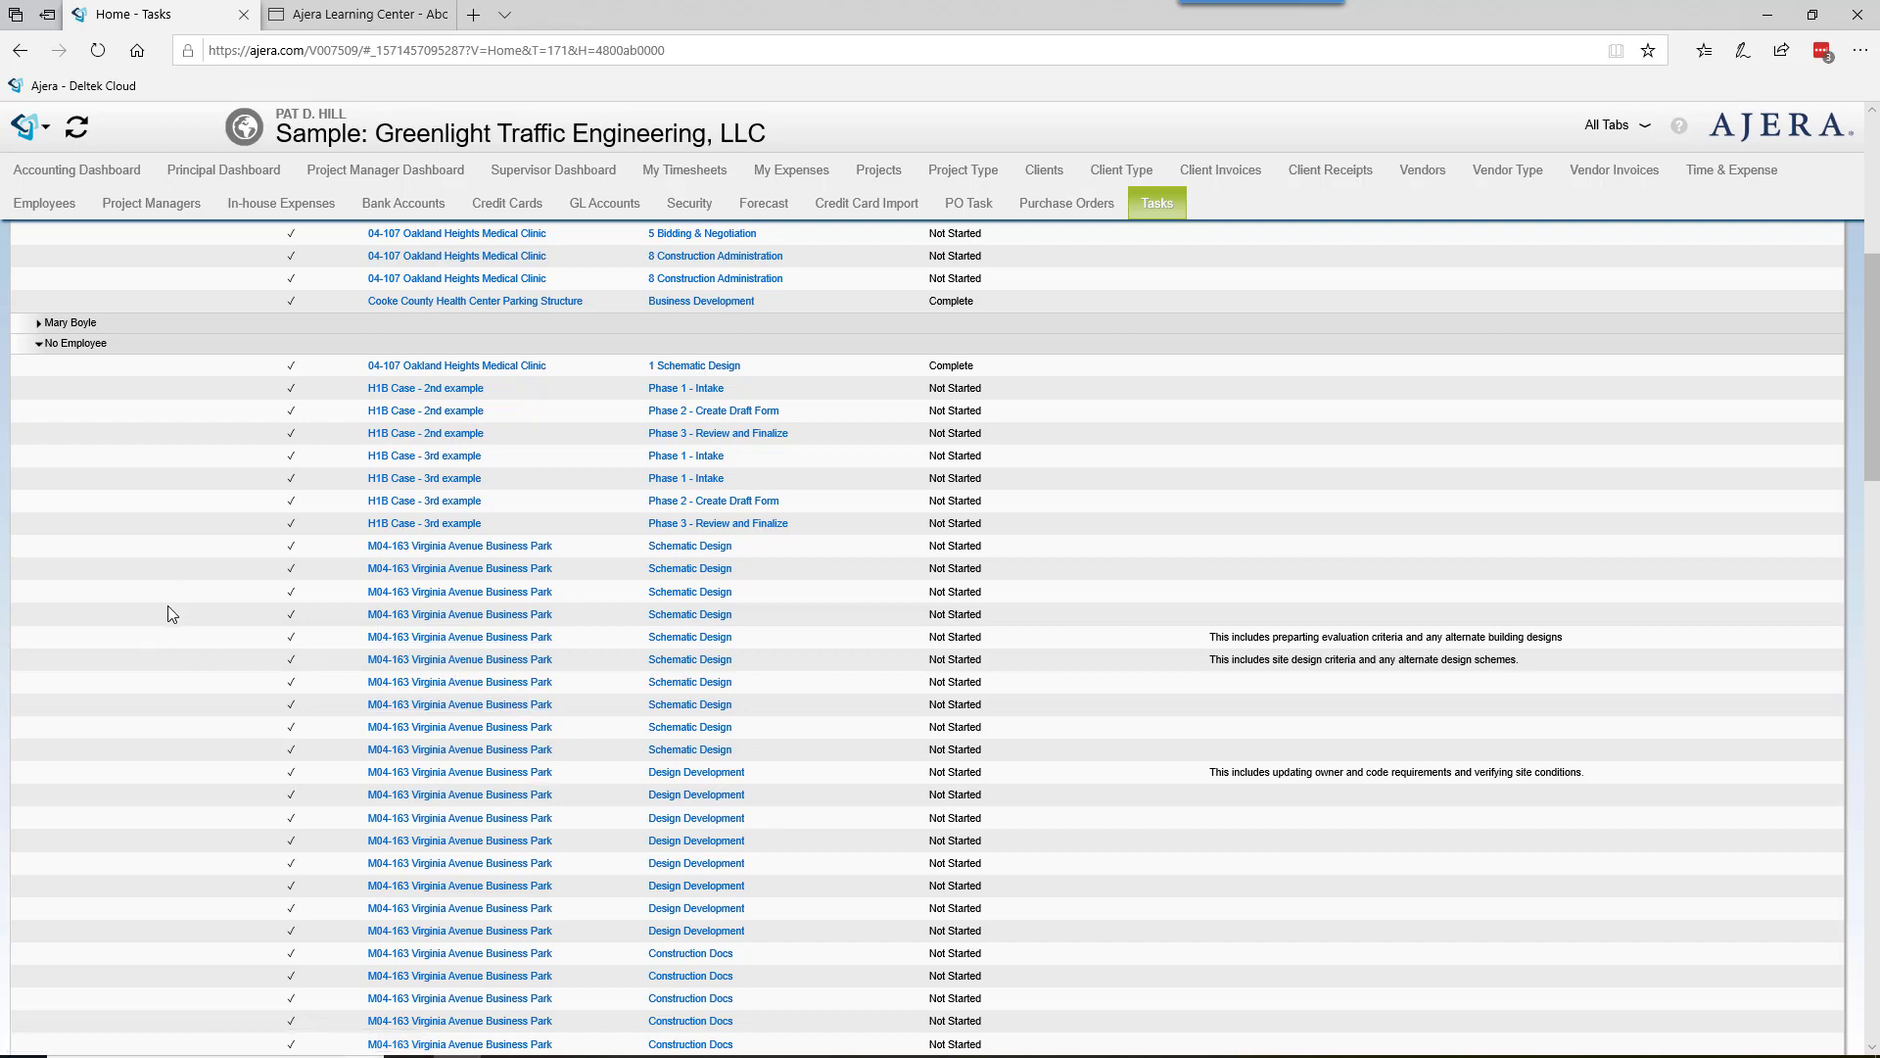
scroll(985, 613, down, 15)
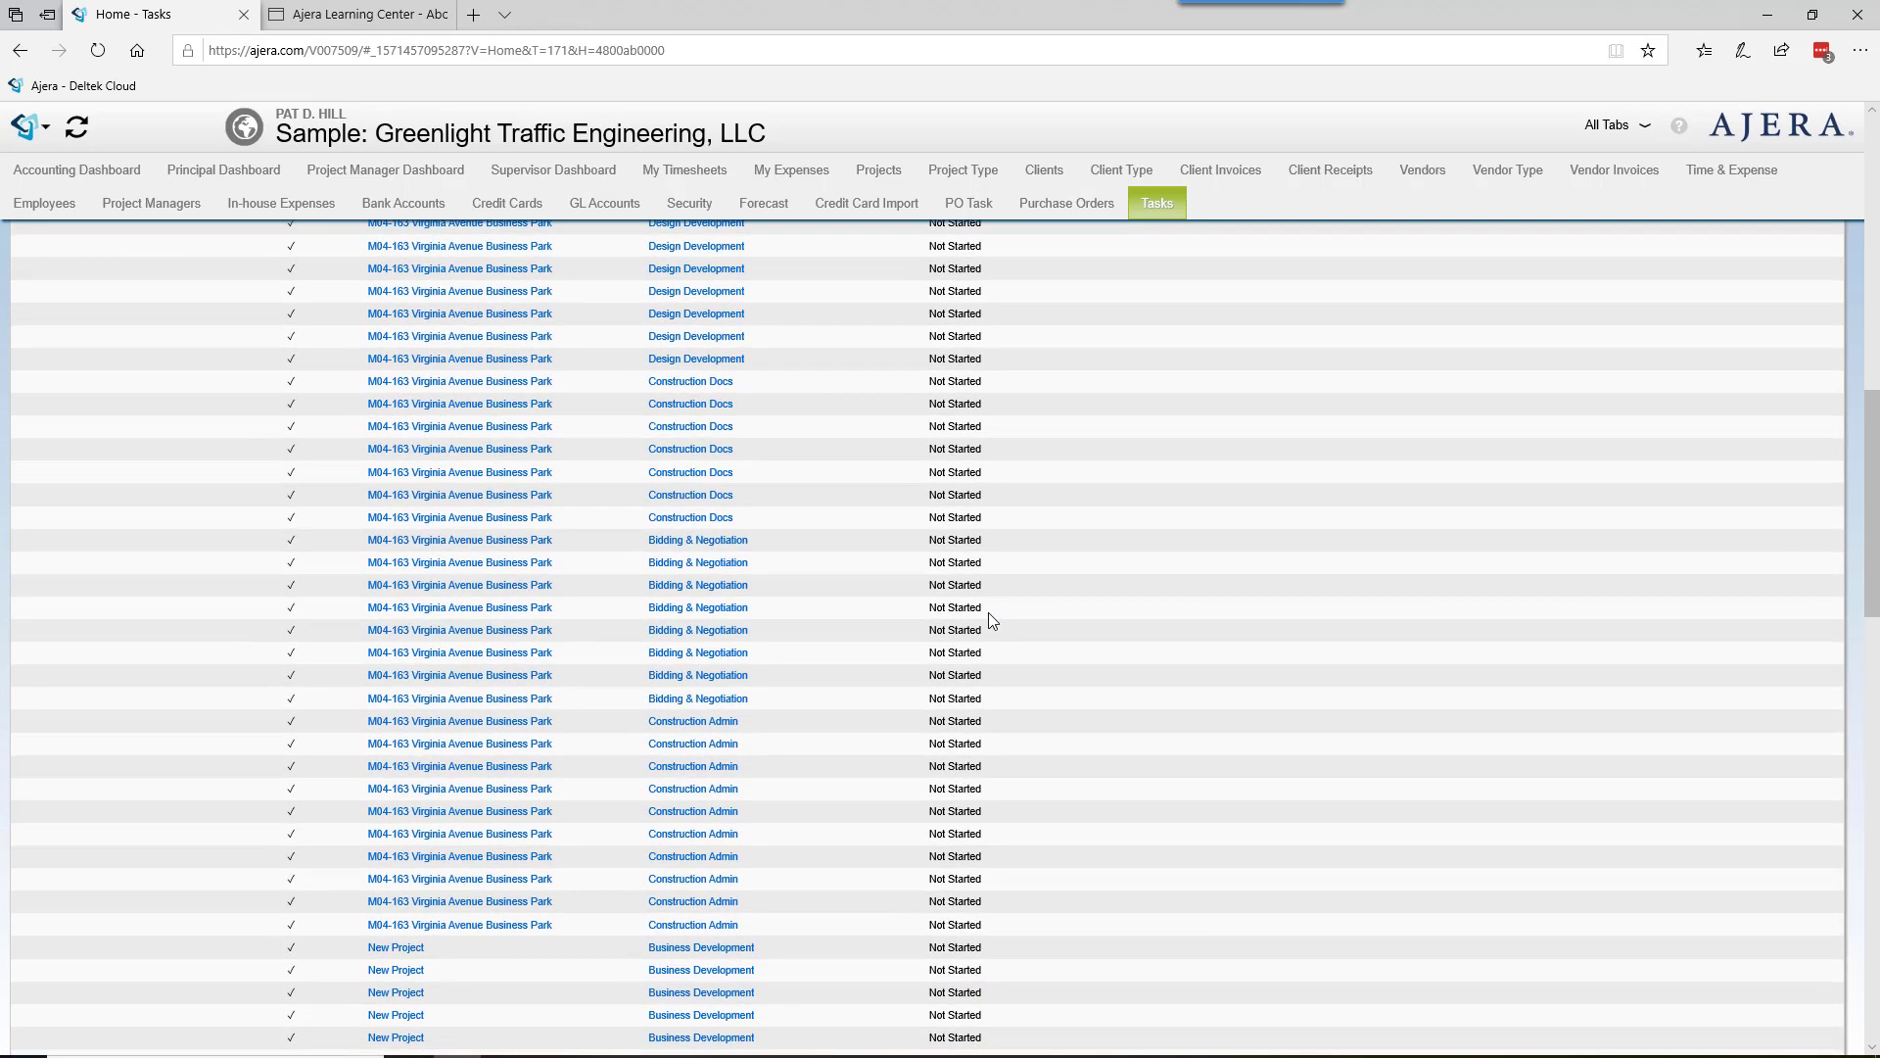
scroll(989, 620, up, 15)
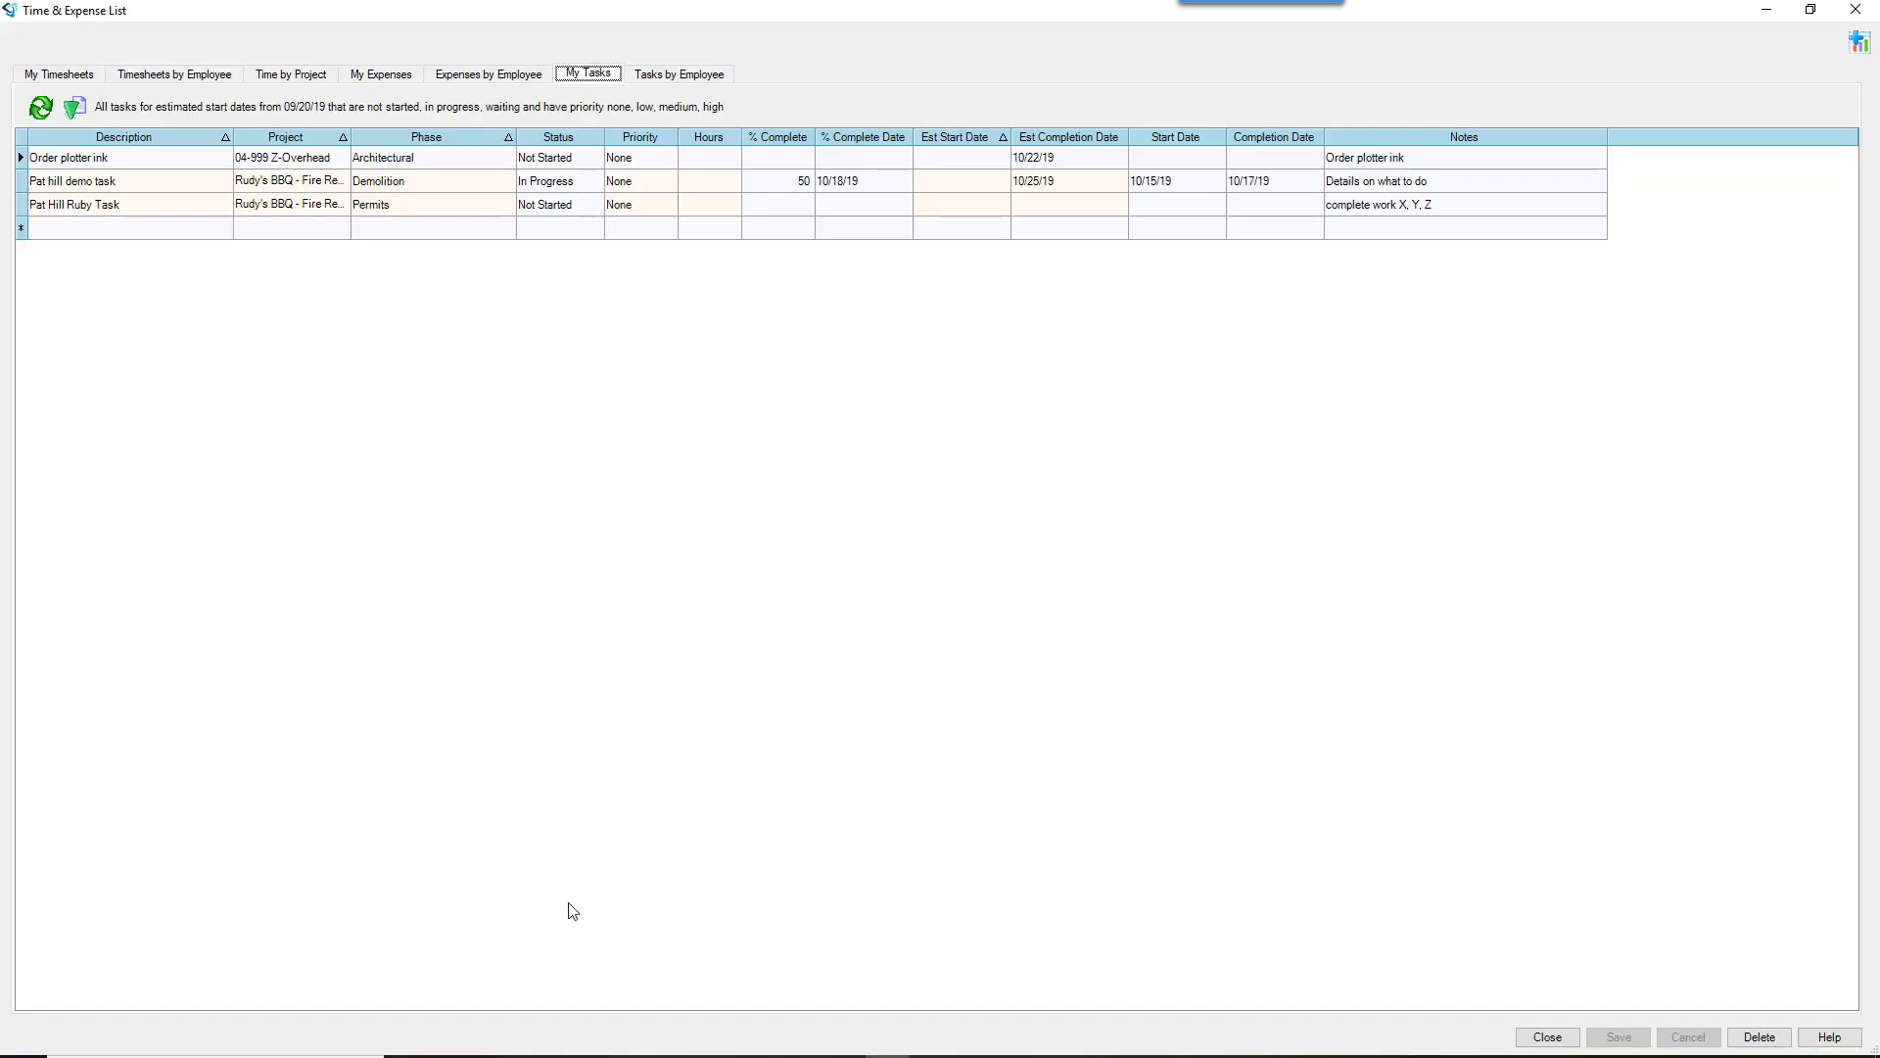
click(916, 1052)
Step: Show the About tasks help page in Edge, then bring the fire restoration Project Command Center forward
click(459, 1050)
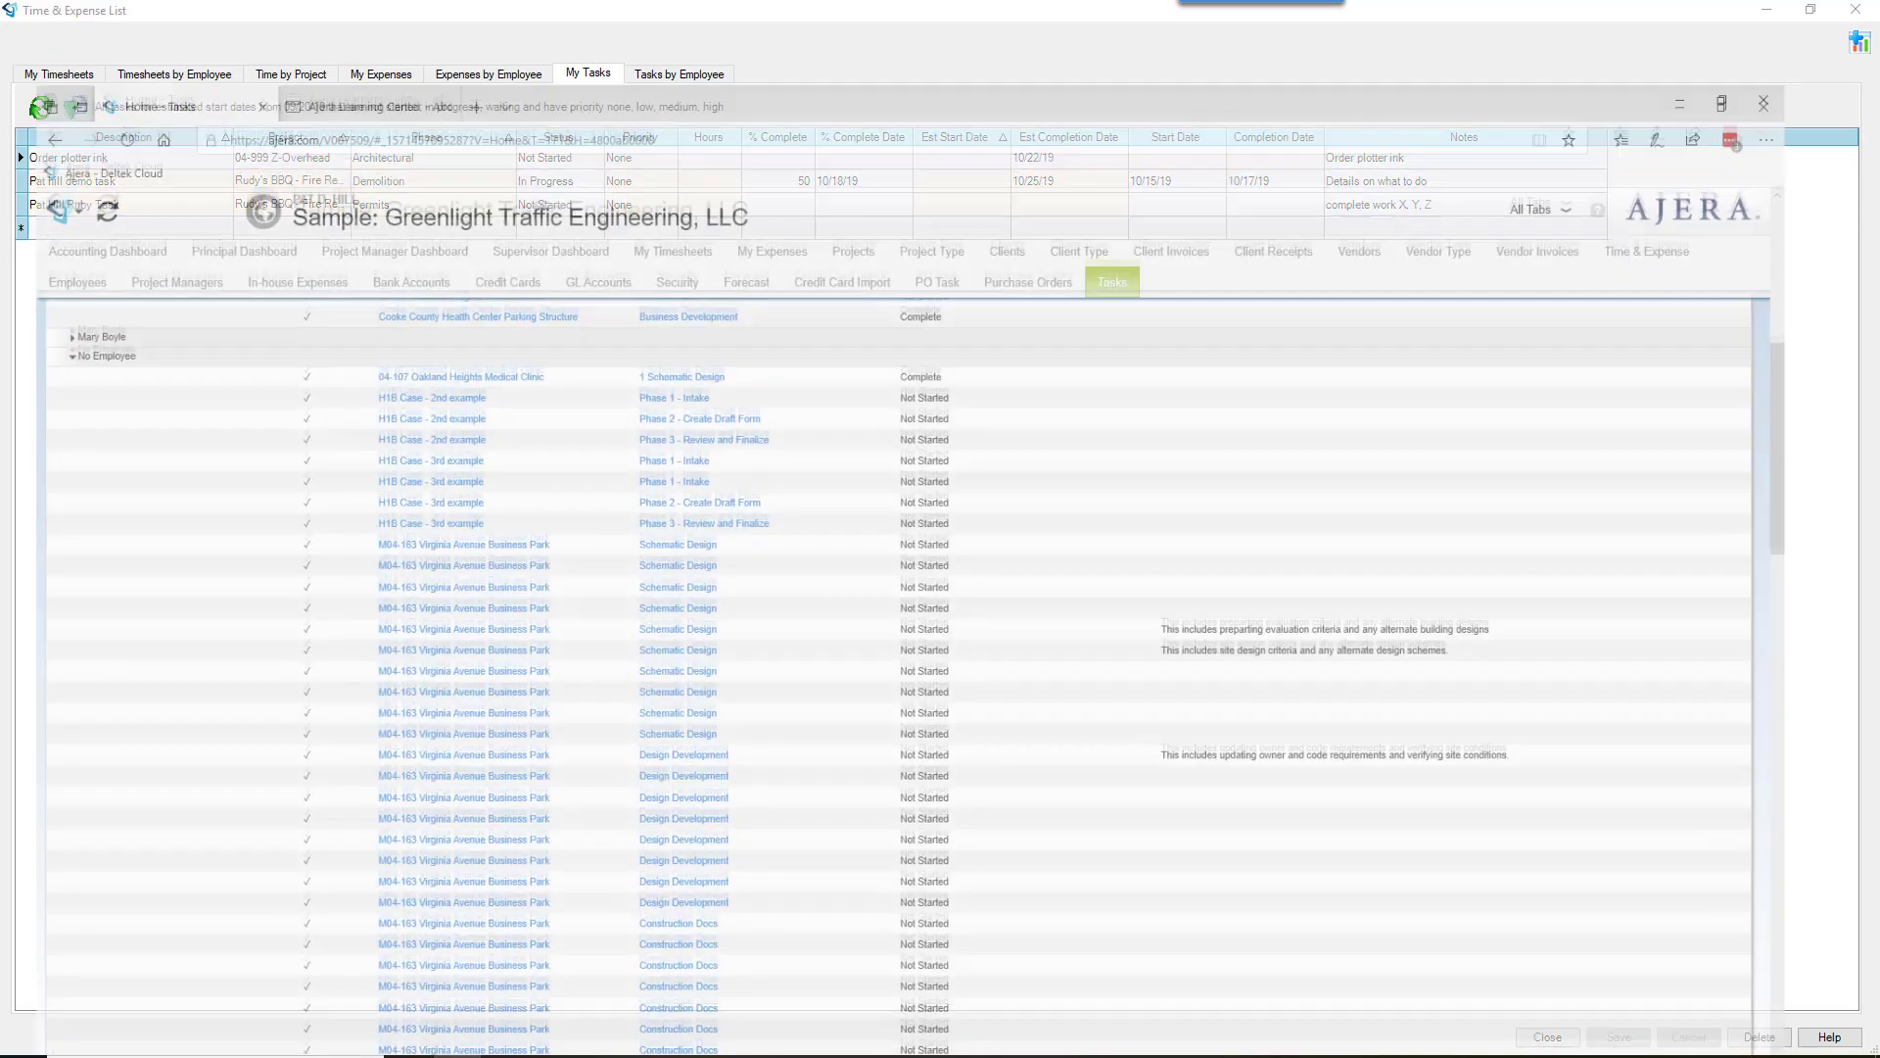
key(ctrl+Tab)
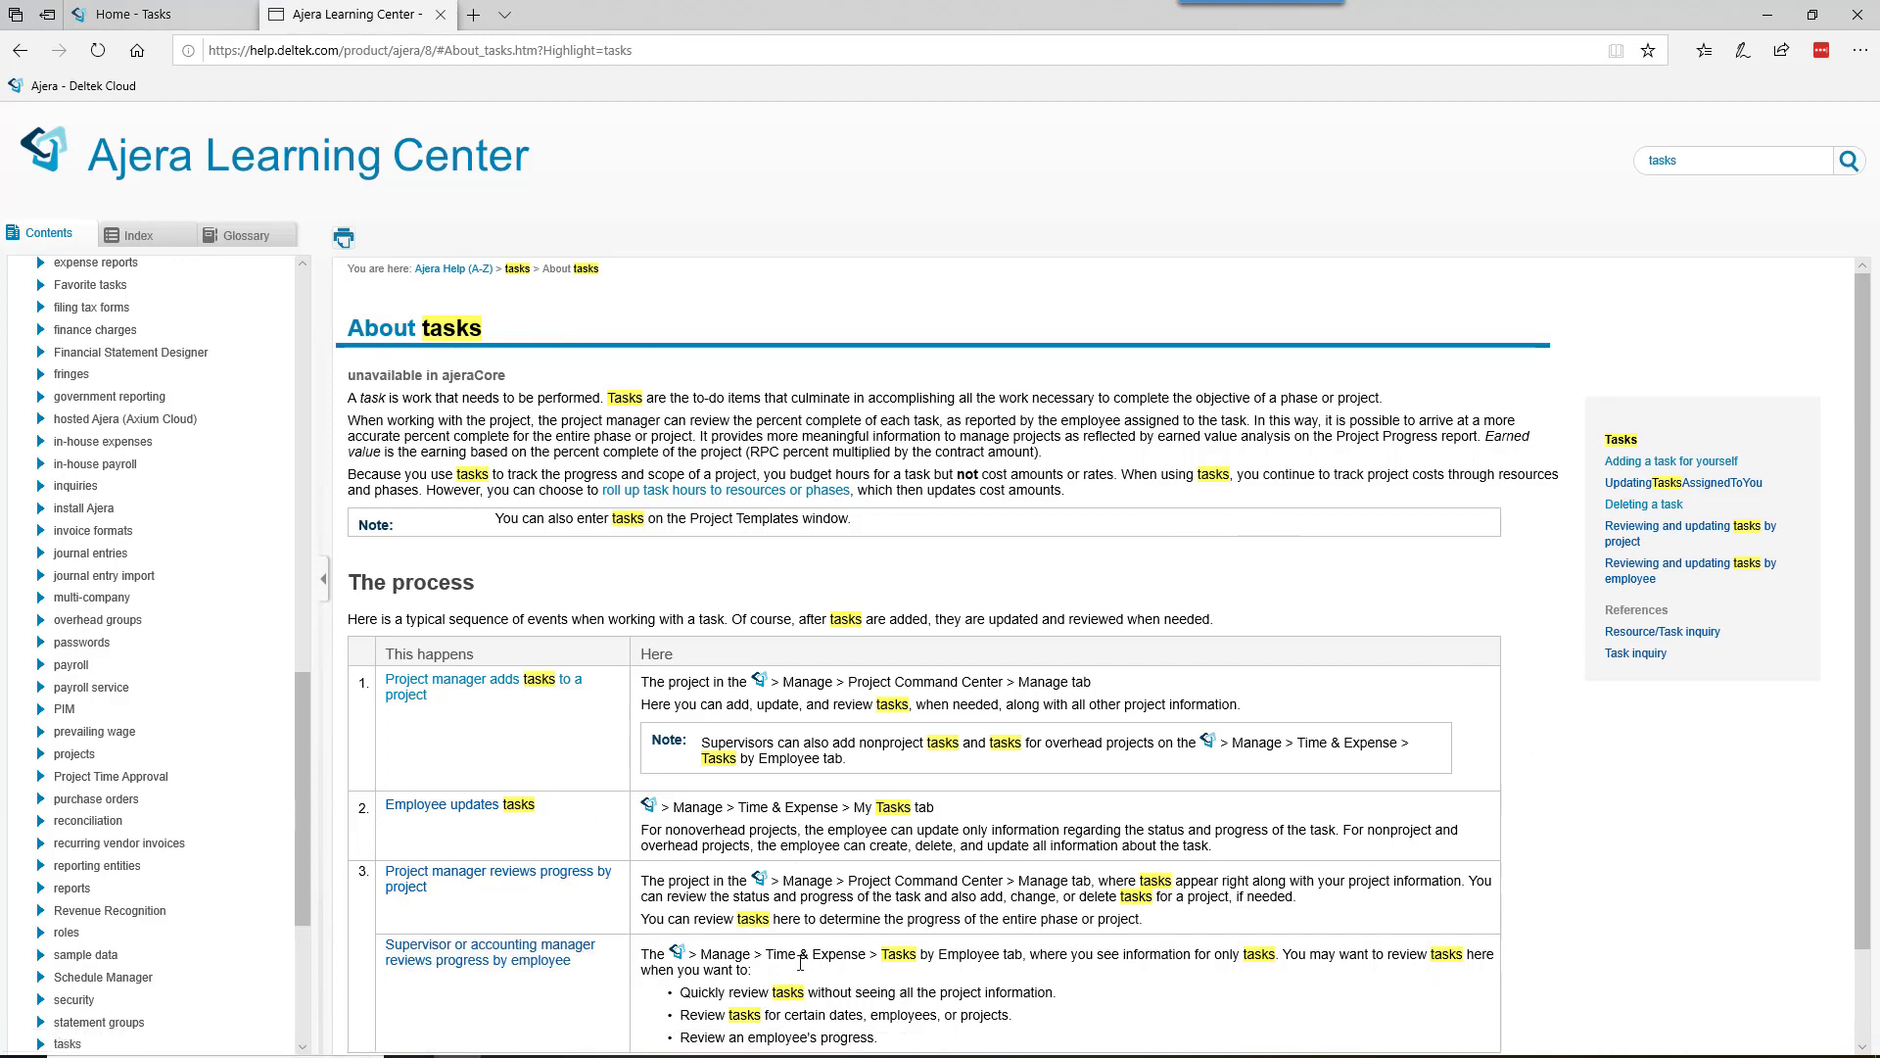
mouse_move(843, 1055)
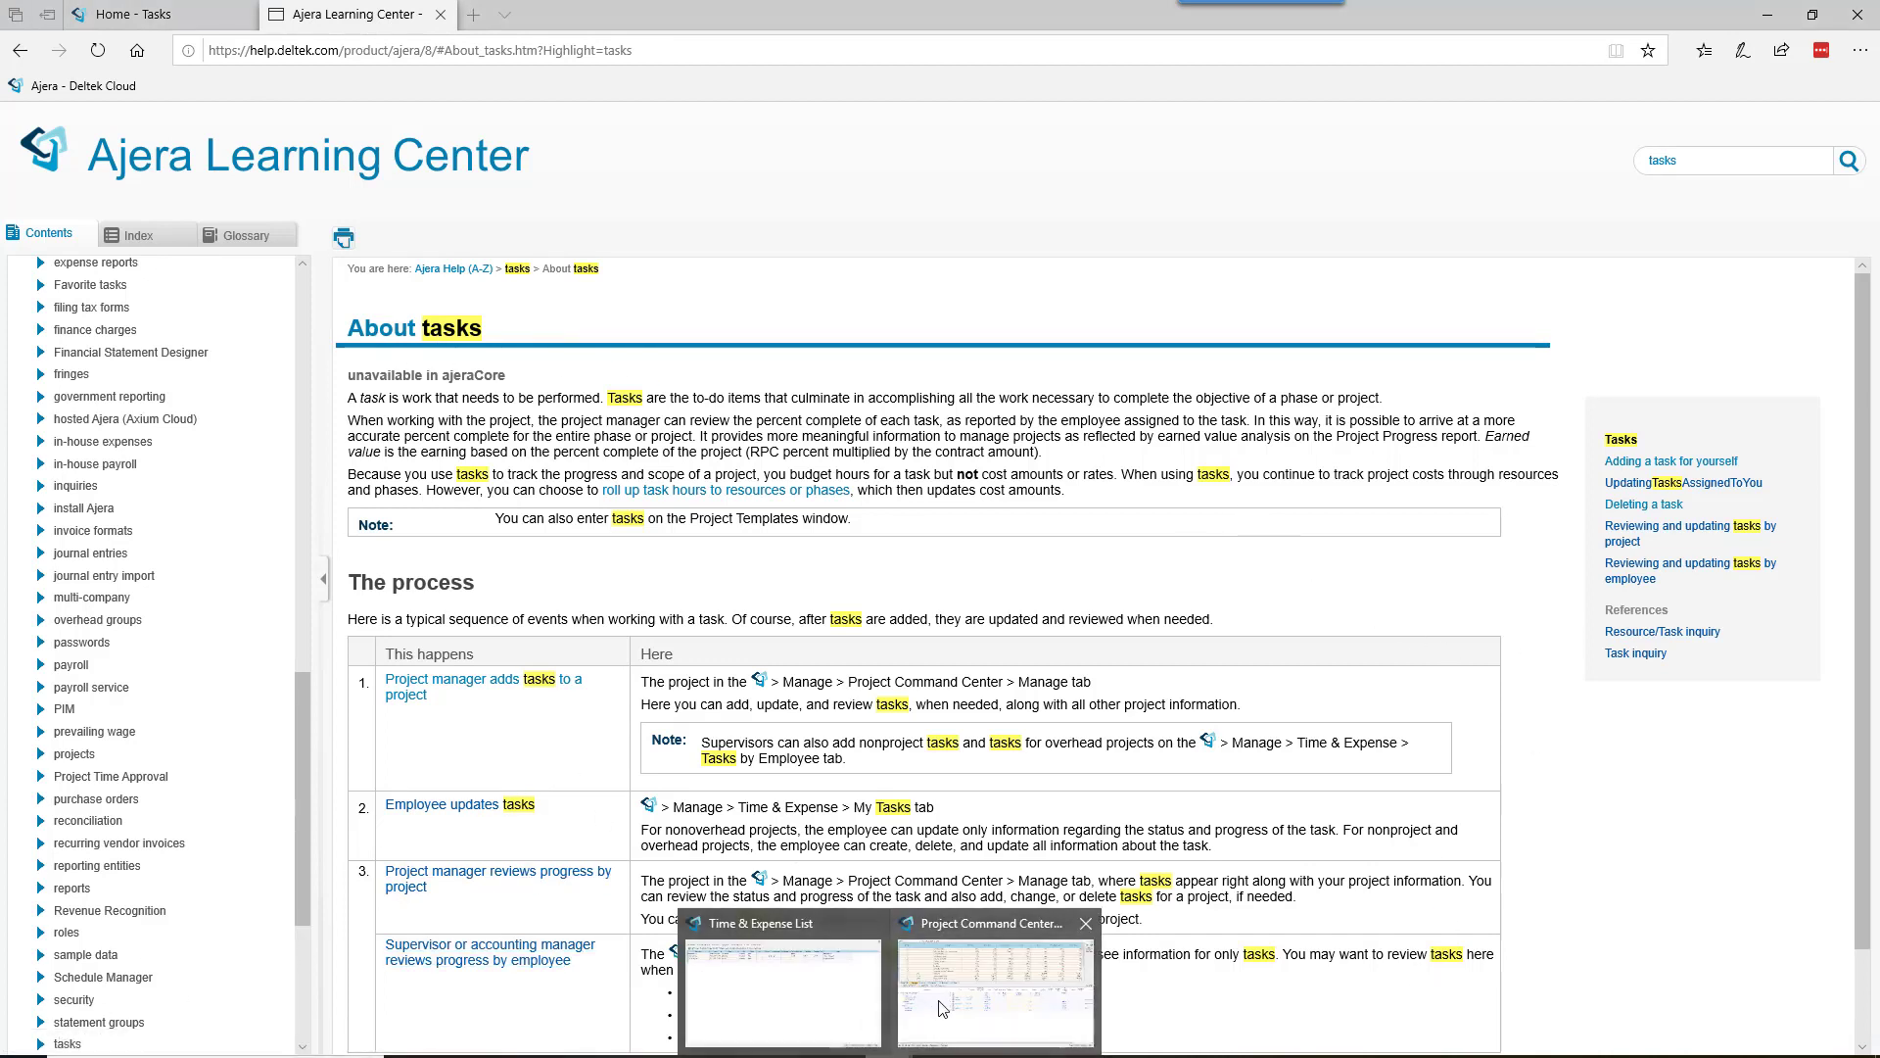
click(996, 980)
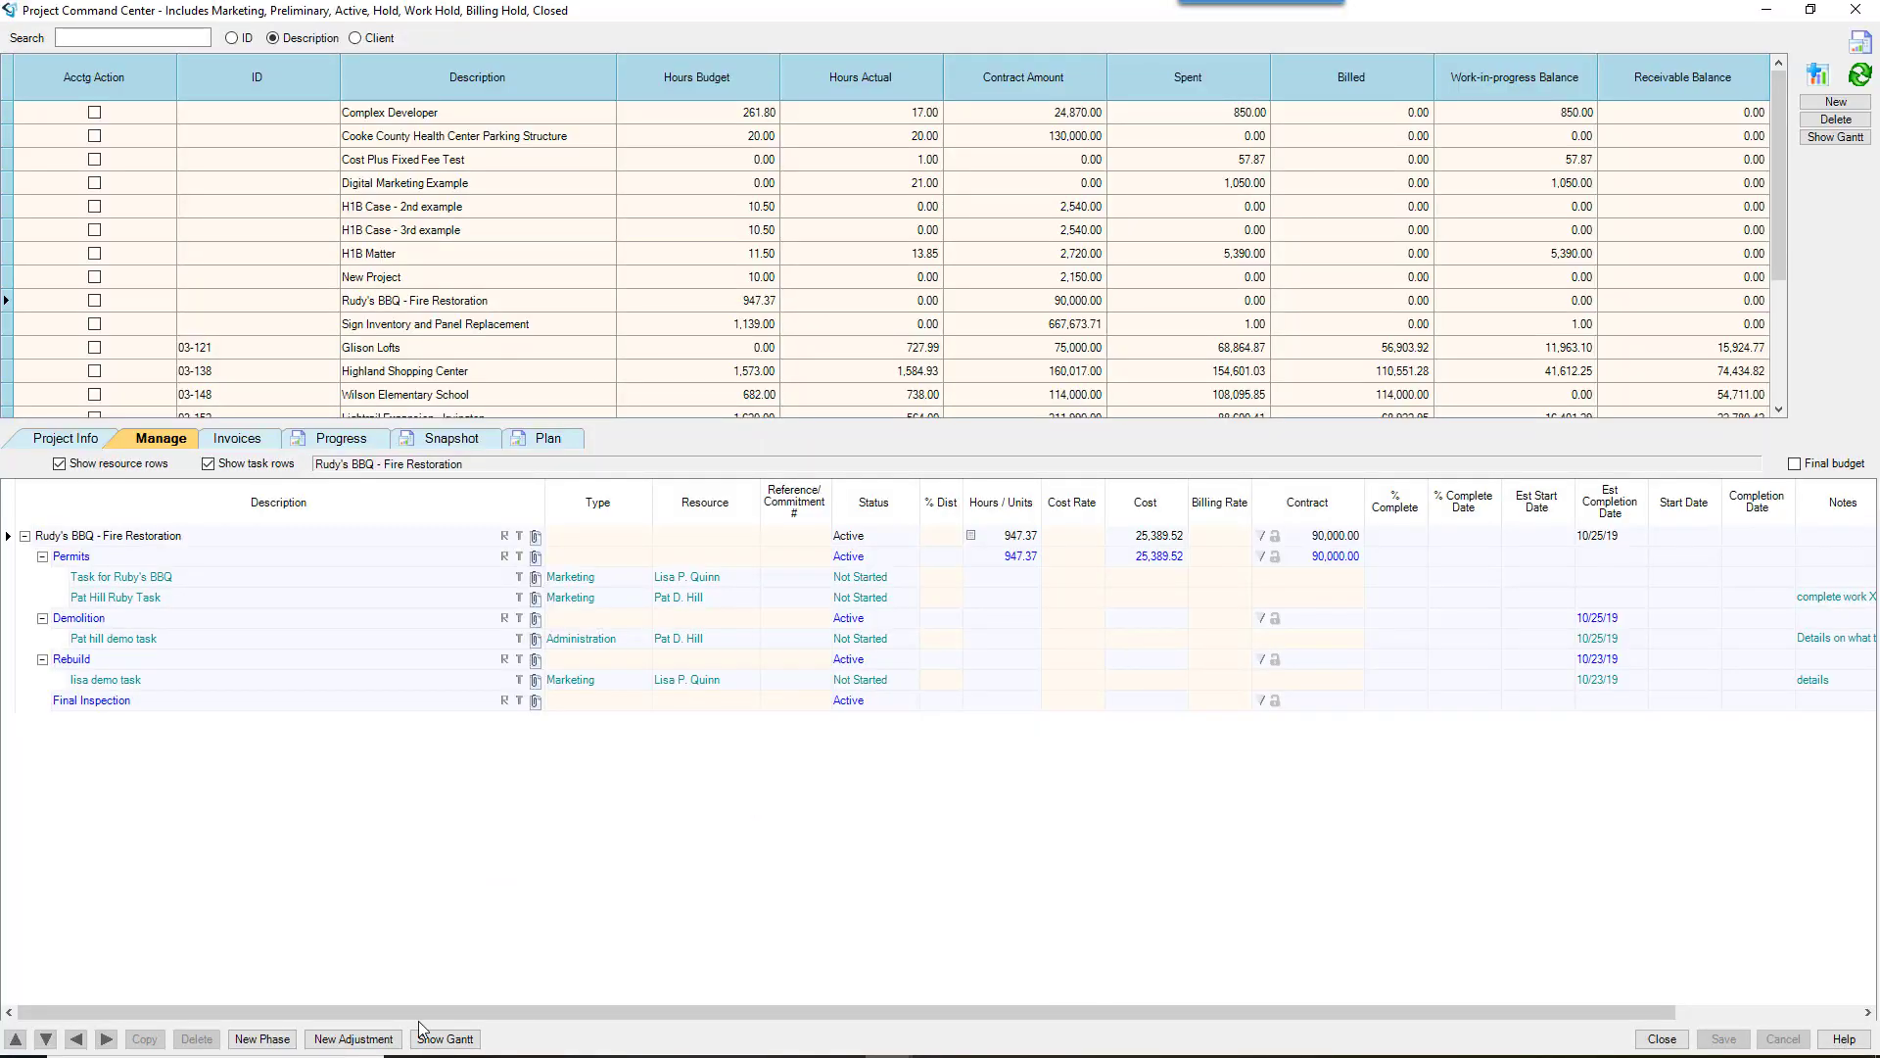
Step: Return to the About tasks help page, then switch back to the My Tasks list window
click(435, 1055)
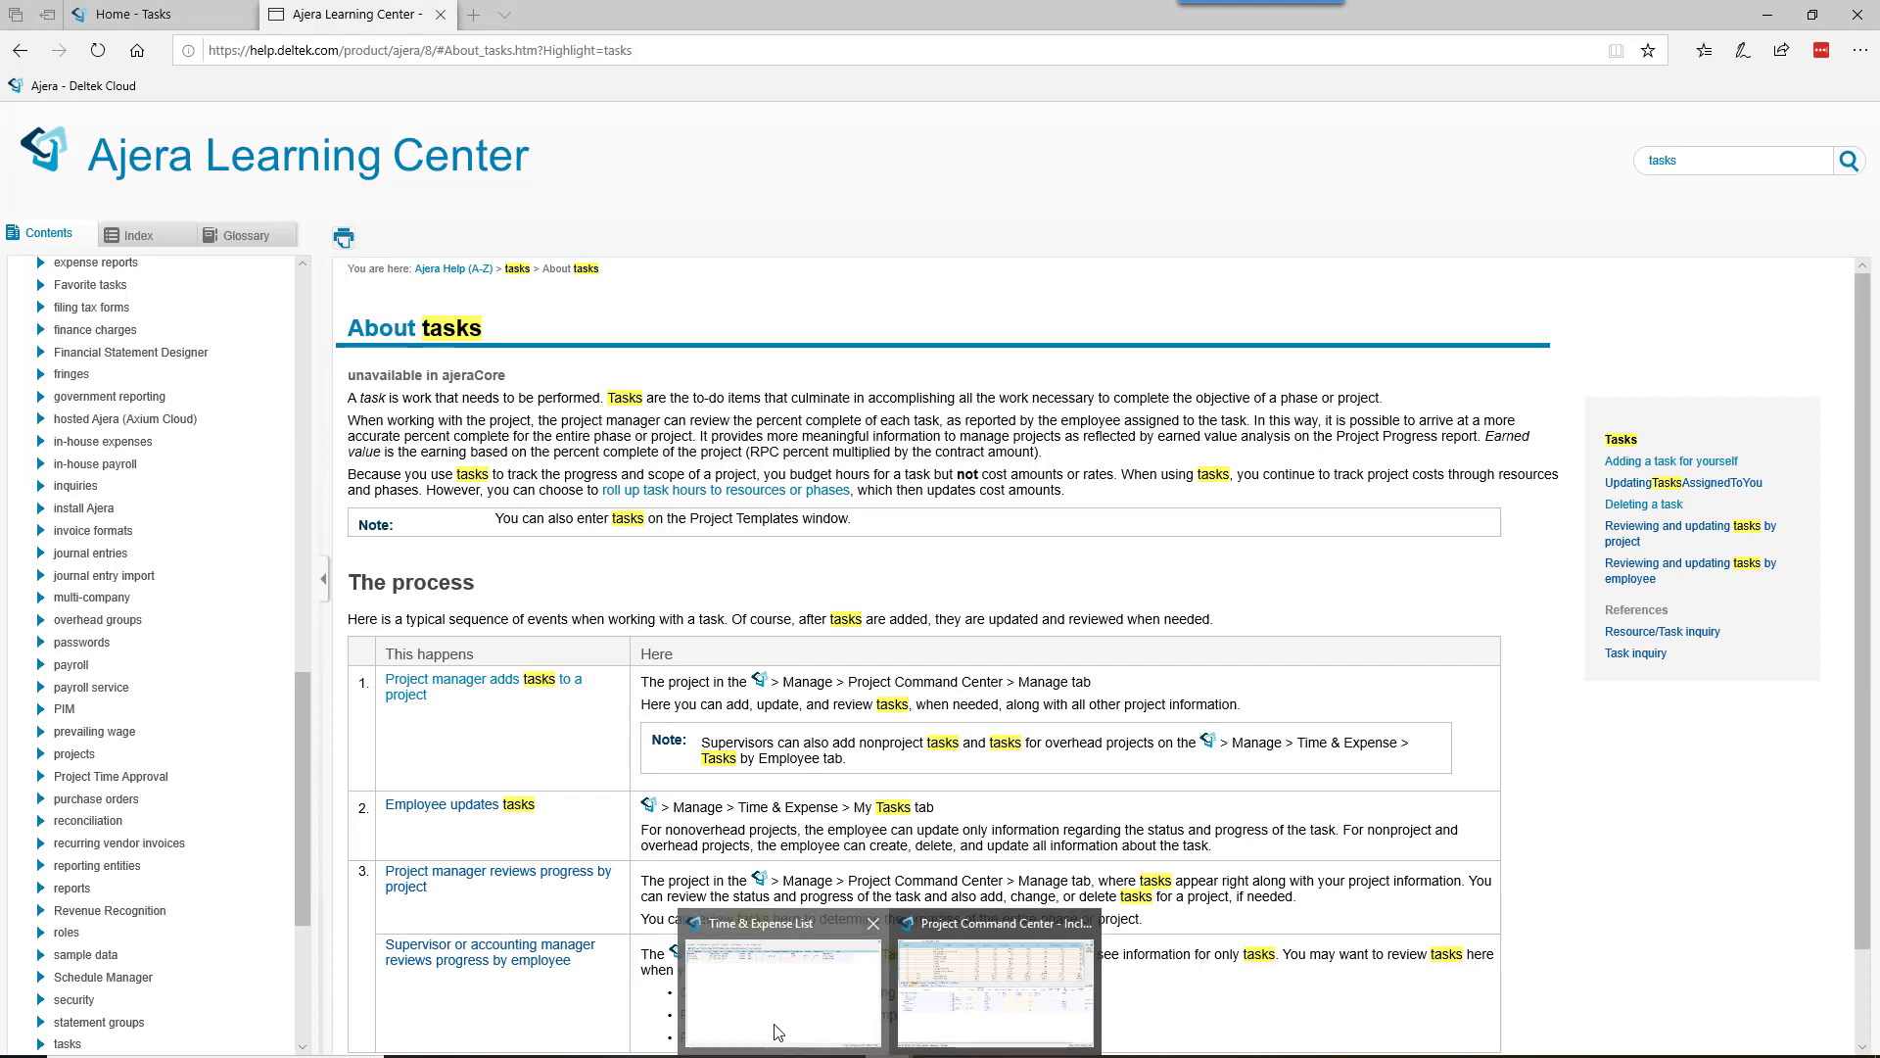
click(779, 1018)
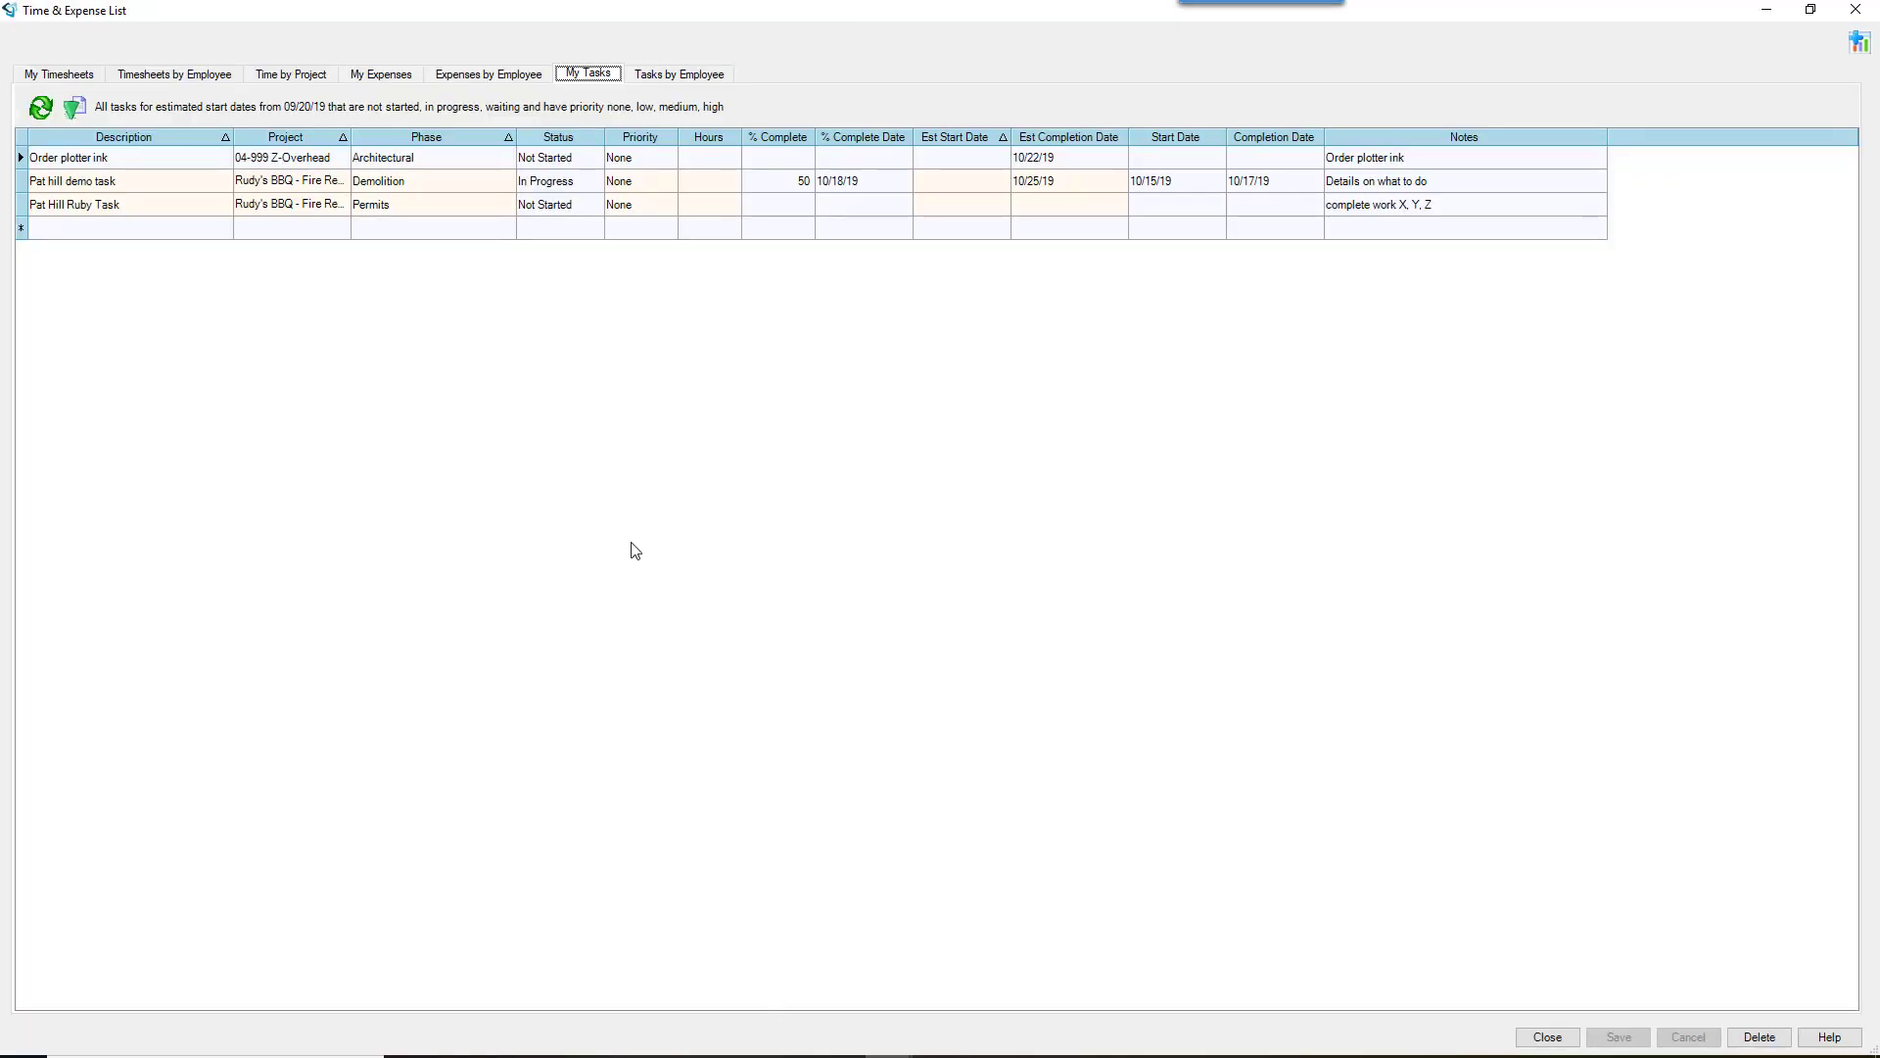